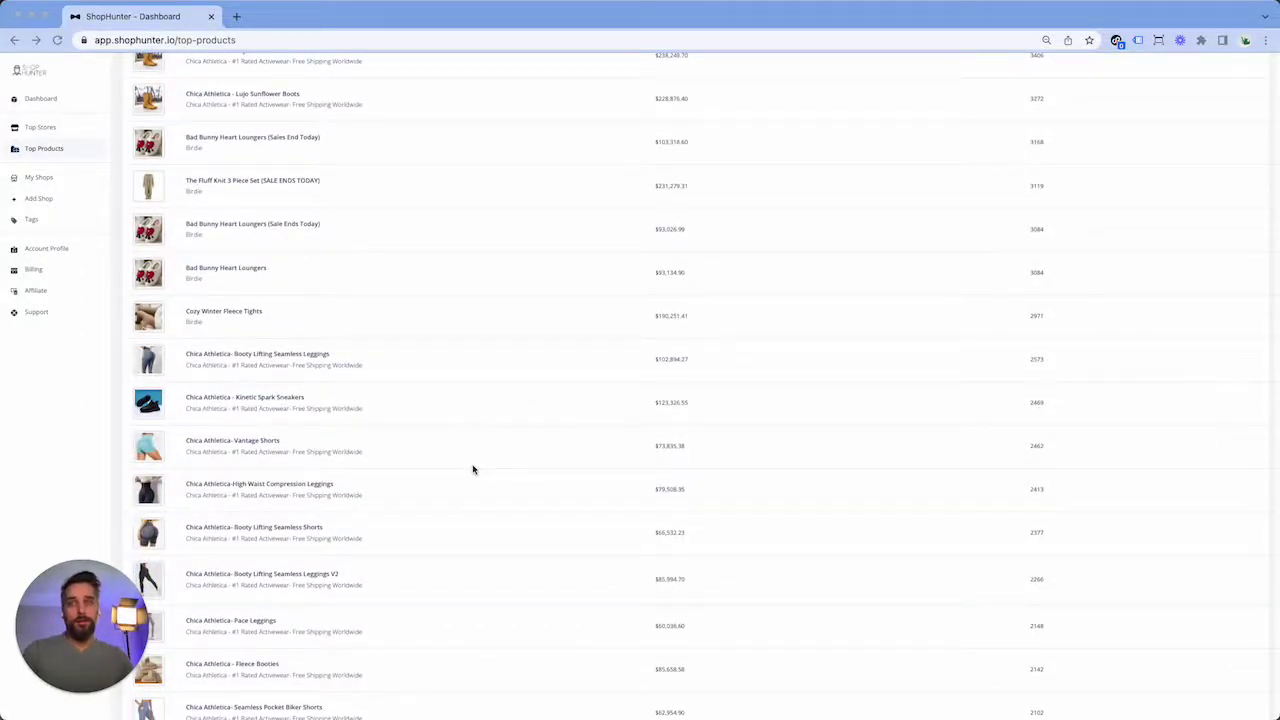
Find the Chica Athletica fleece booties among the top performing products and search Google for "Fleece Booties" in a new tab
scroll(476, 475, "down", 3)
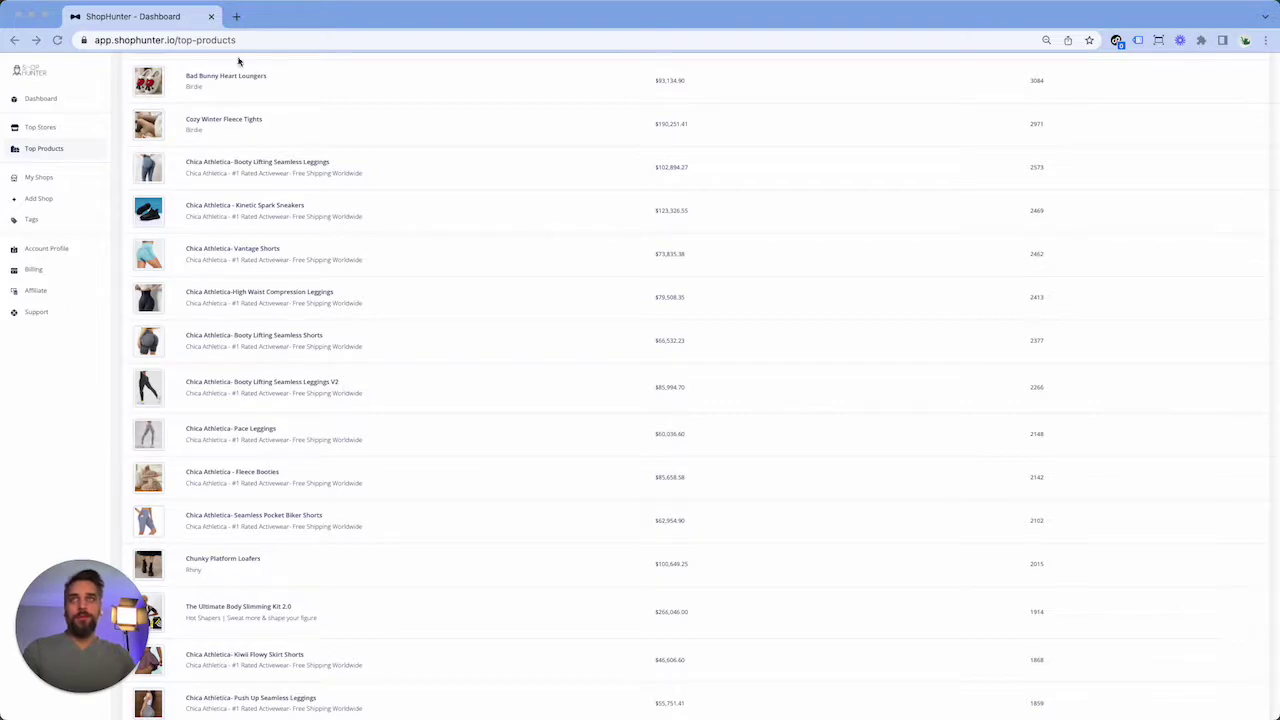
scroll(354, 458, "up", 5)
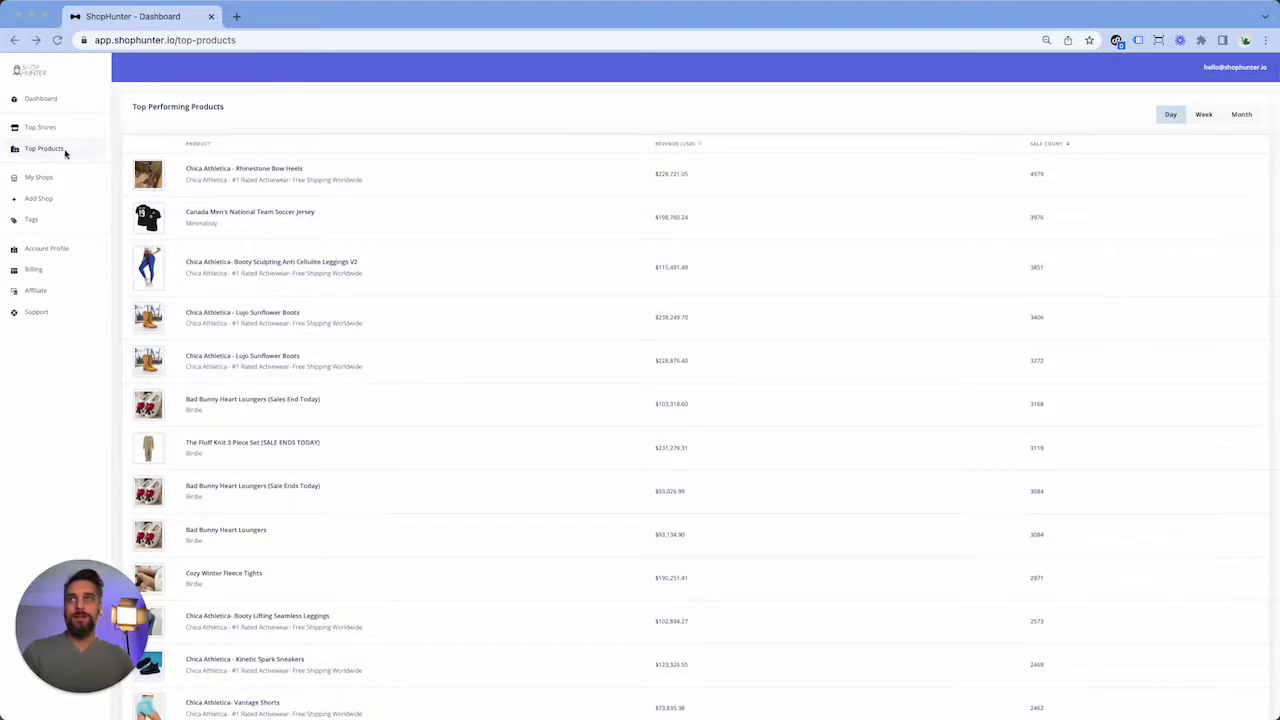
scroll(469, 283, "down", 5)
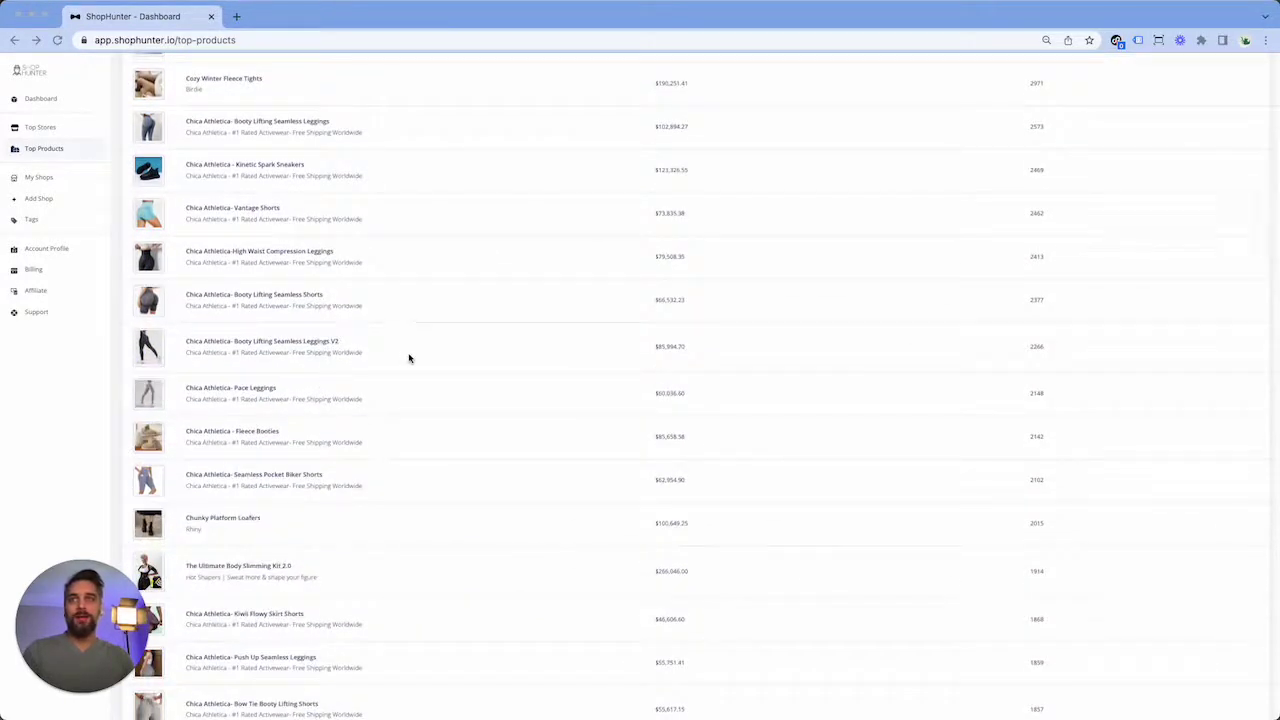
scroll(408, 357, "down", 3)
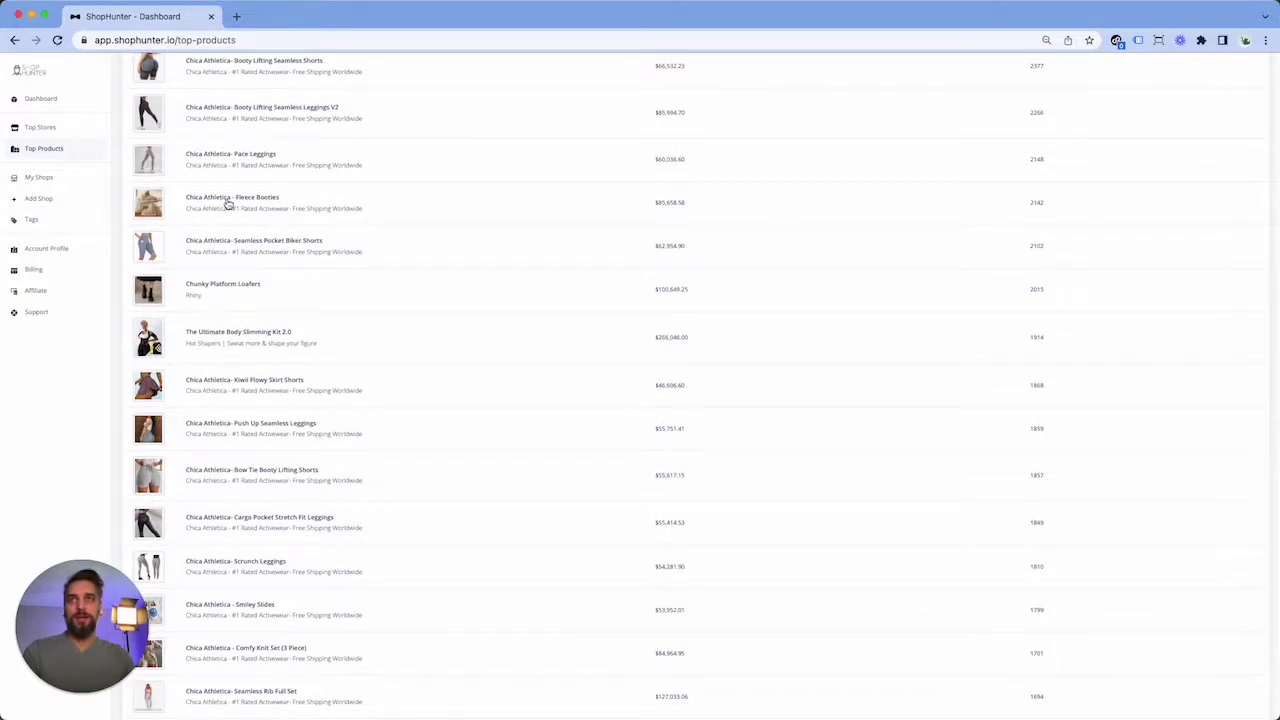
scroll(158, 210, "up", 5)
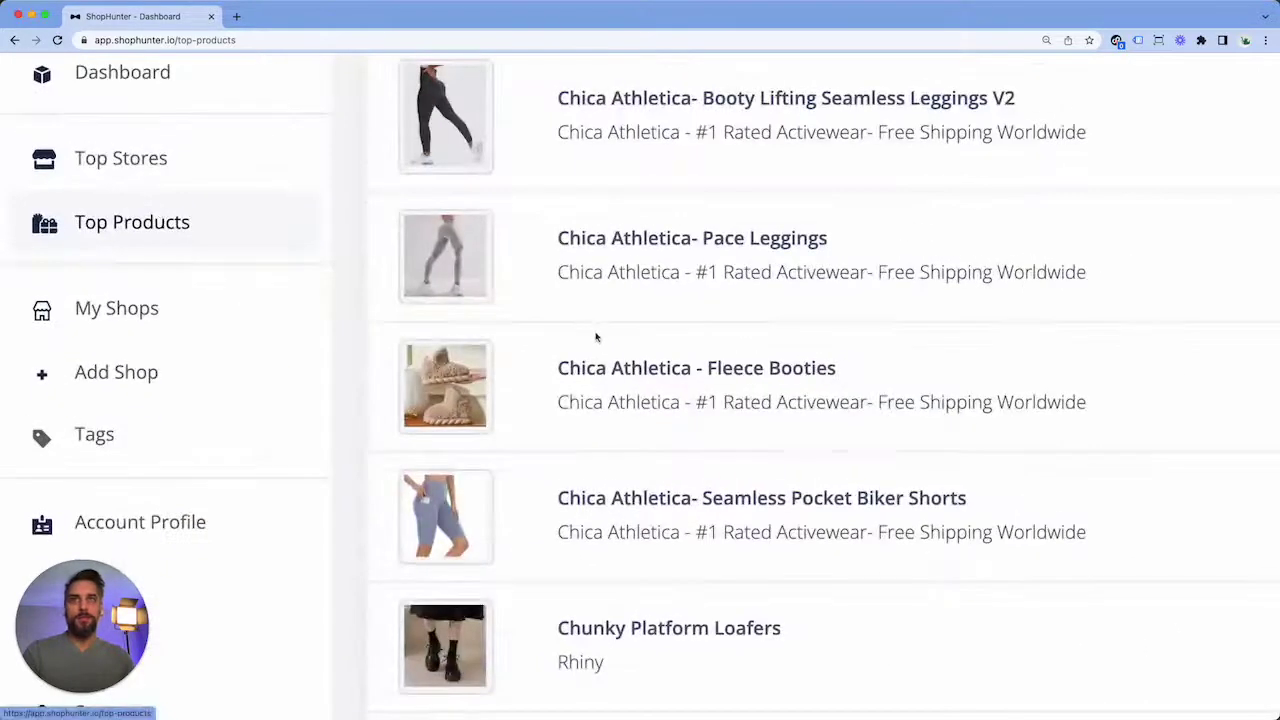
scroll(597, 338, "right", 3)
scroll(600, 350, "right", 1)
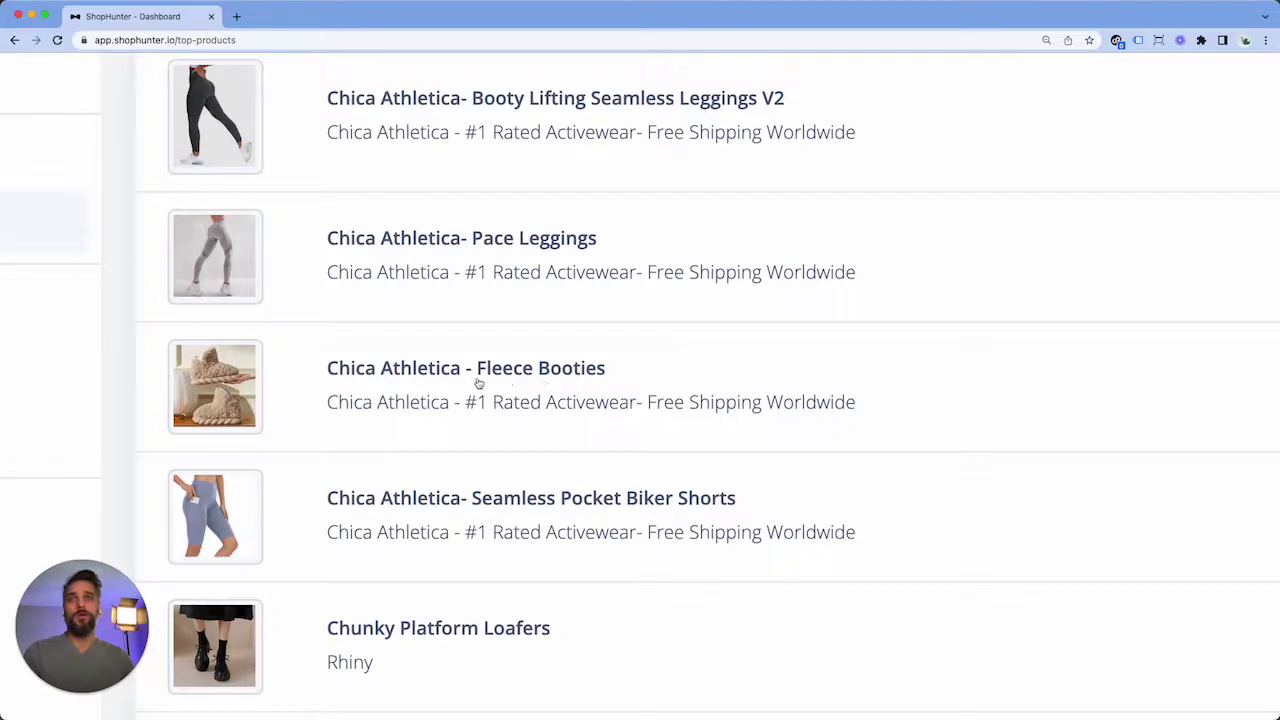
left_click_drag(680, 374, 480, 368)
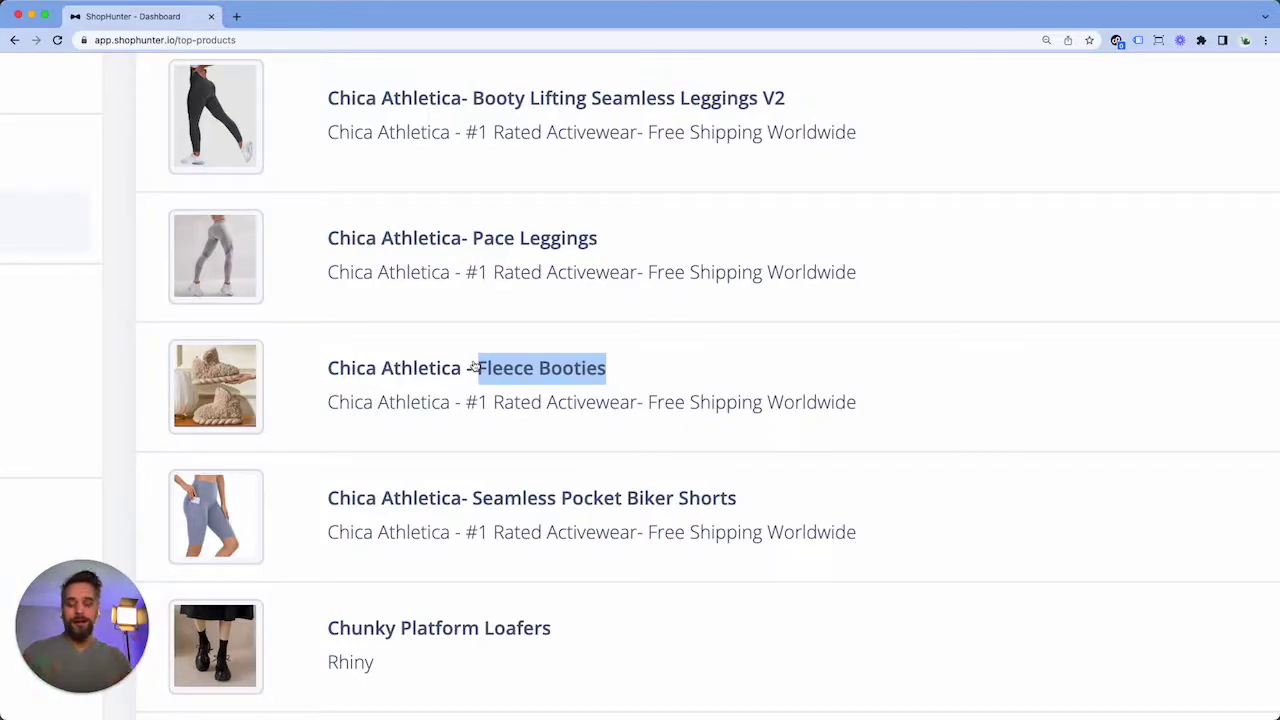
key("super+c")
key("super+t")
key("super+v")
key("Return")
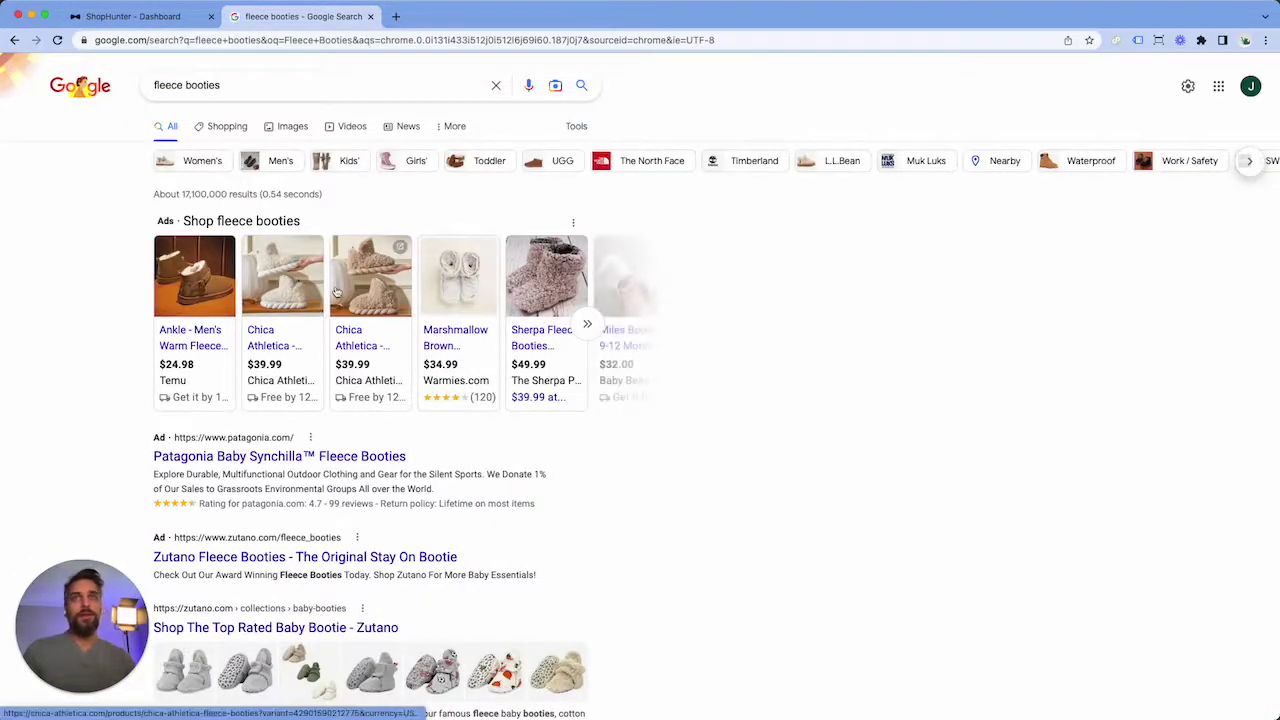
Open the shopping ads for Marshmallow Brown Warmies Boots and Sherpa Fleece Booties in separate new tabs
mouse_move(475, 335)
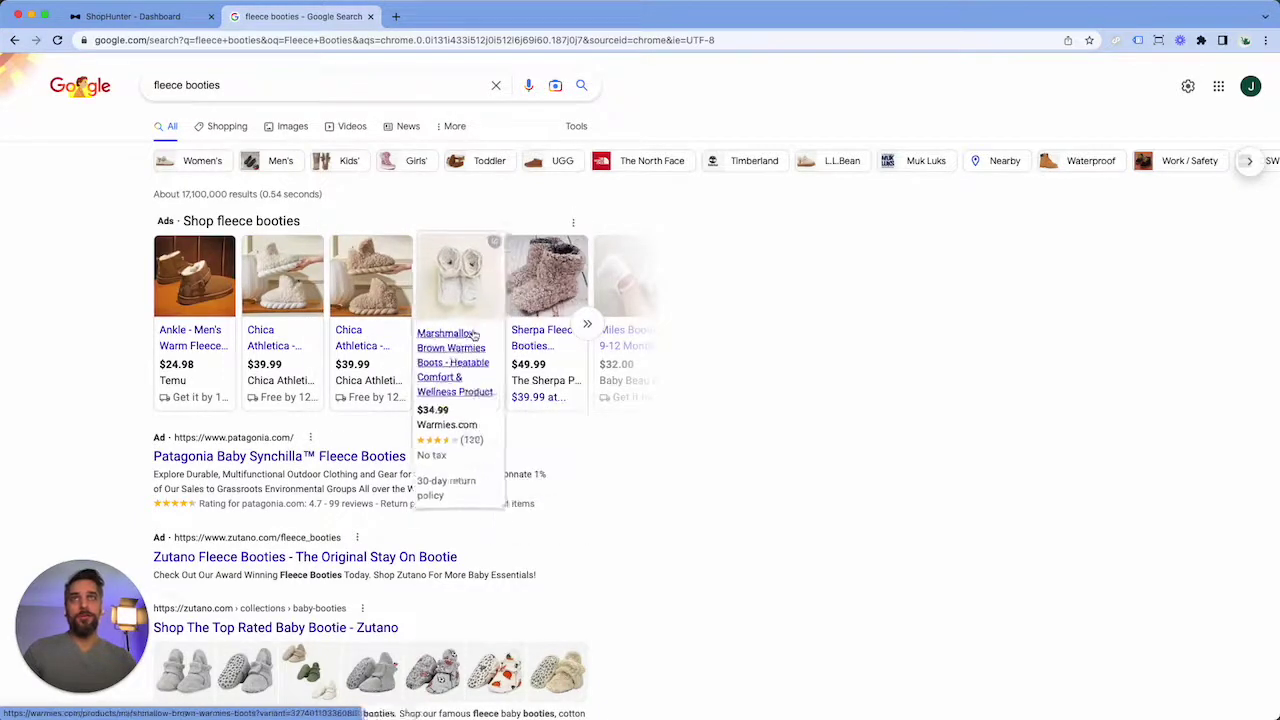
mouse_move(299, 343)
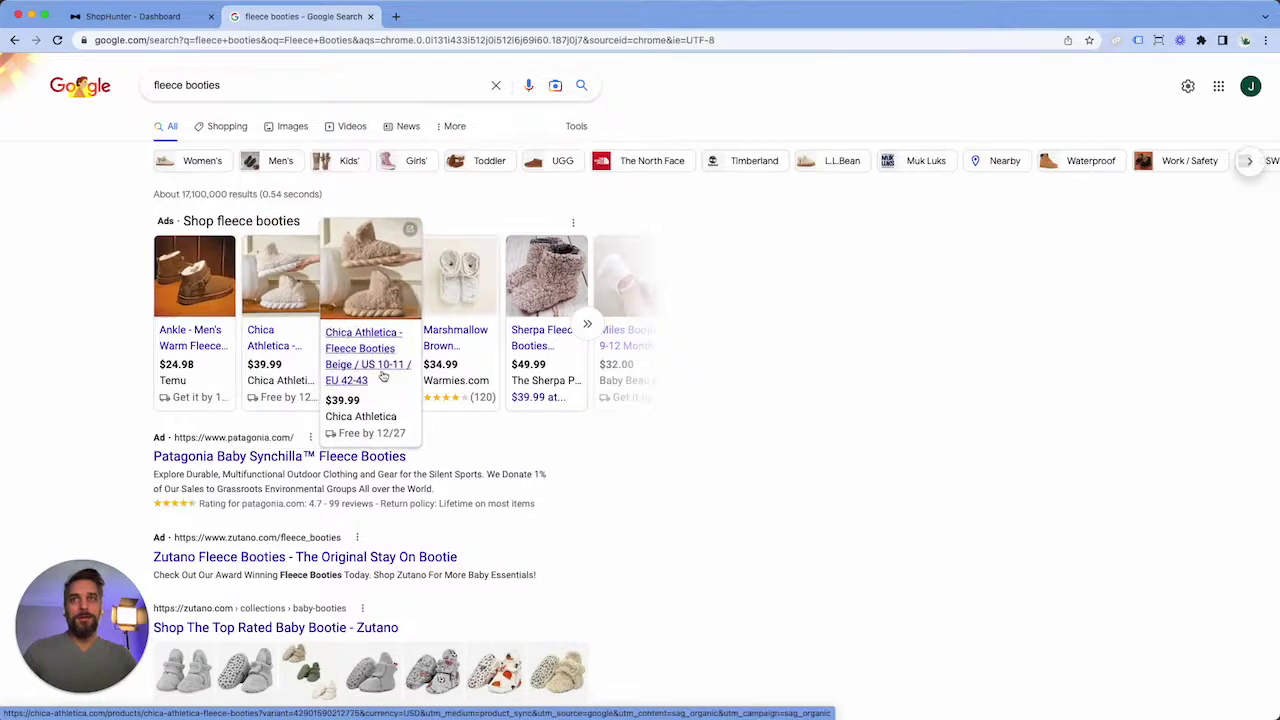
right_click(432, 345)
left_click(470, 344)
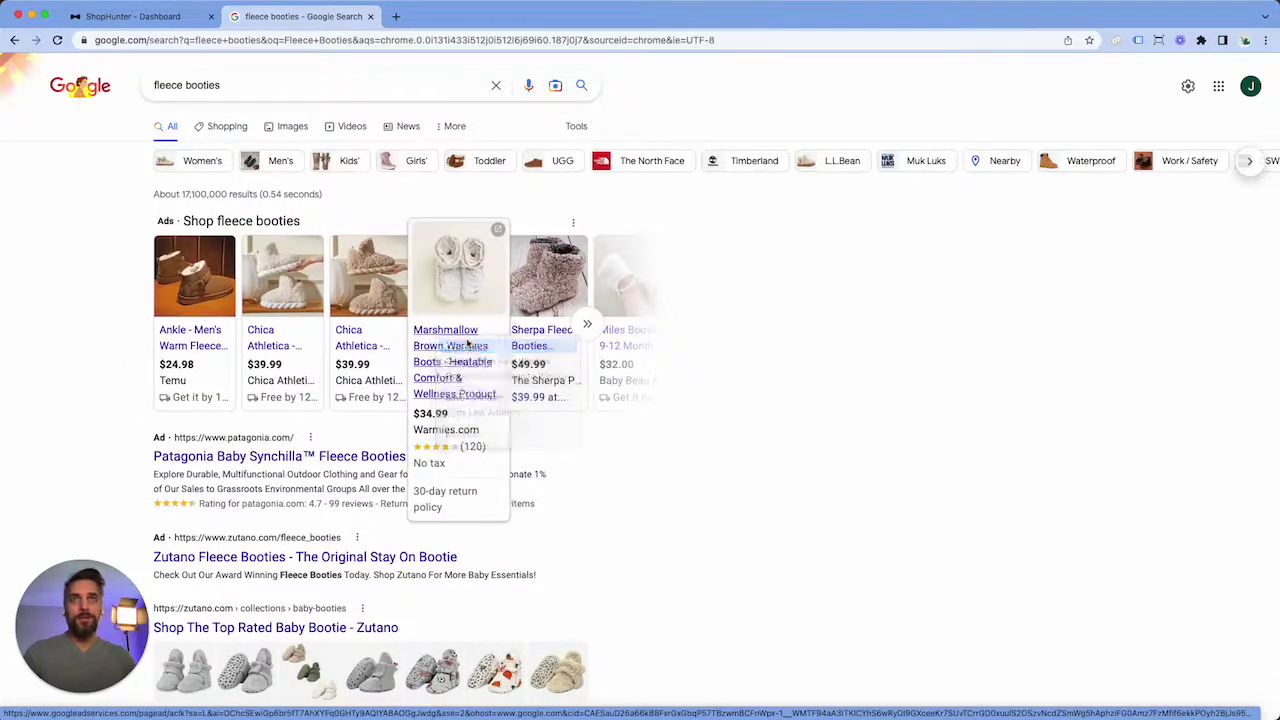
left_click(587, 323)
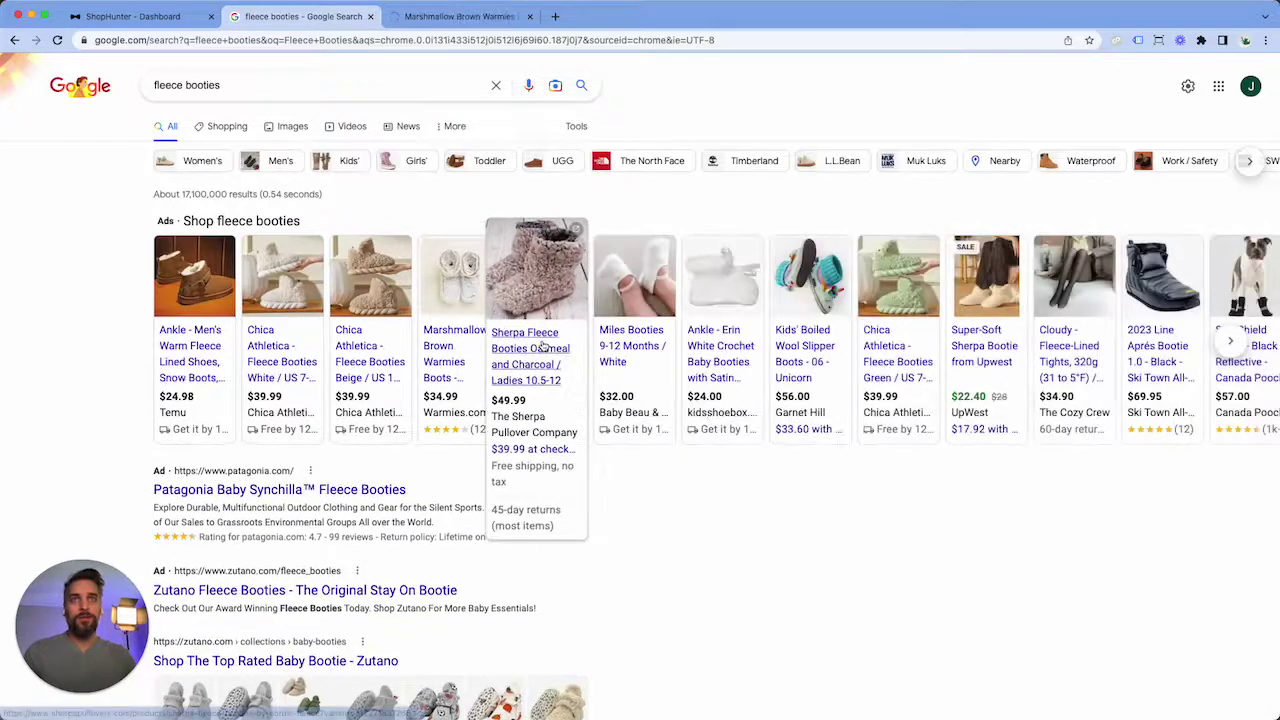
right_click(547, 341)
left_click(586, 347)
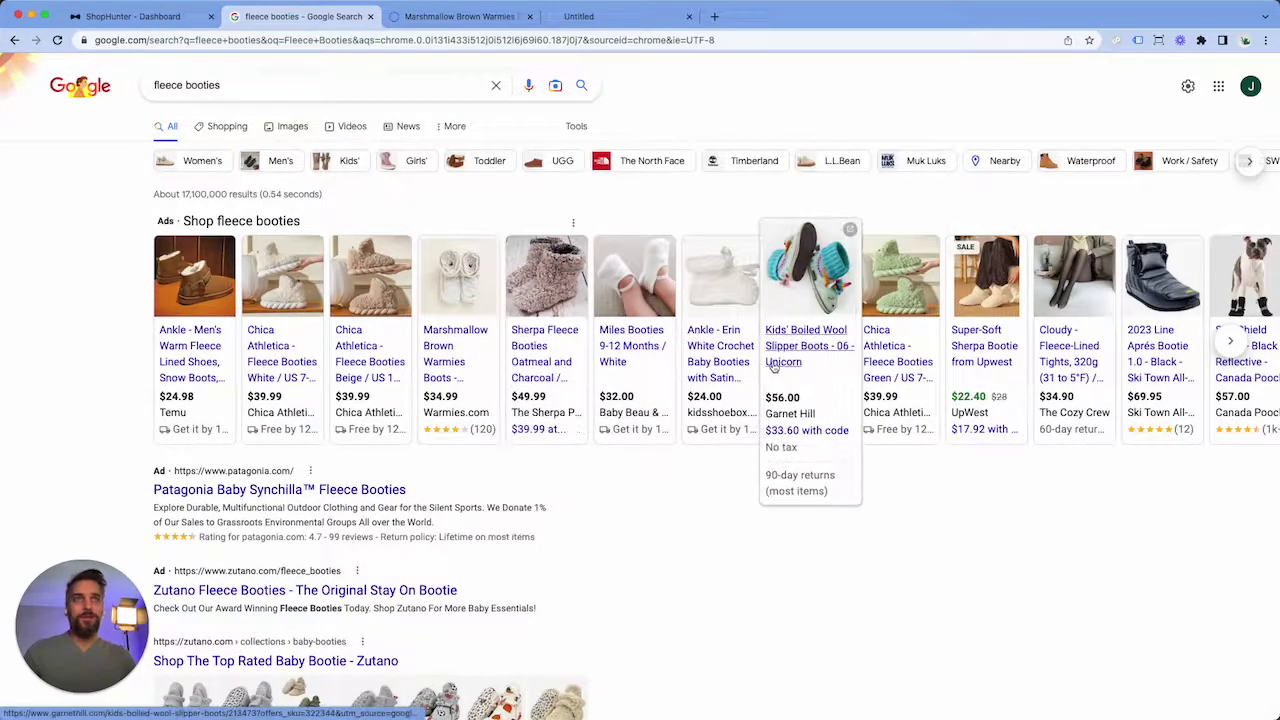
Open the Kids' Boiled Wool Slipper Boots and Cloudy Fleece-Lined Tights shopping ads in separate new tabs
mouse_move(823, 357)
right_click(806, 333)
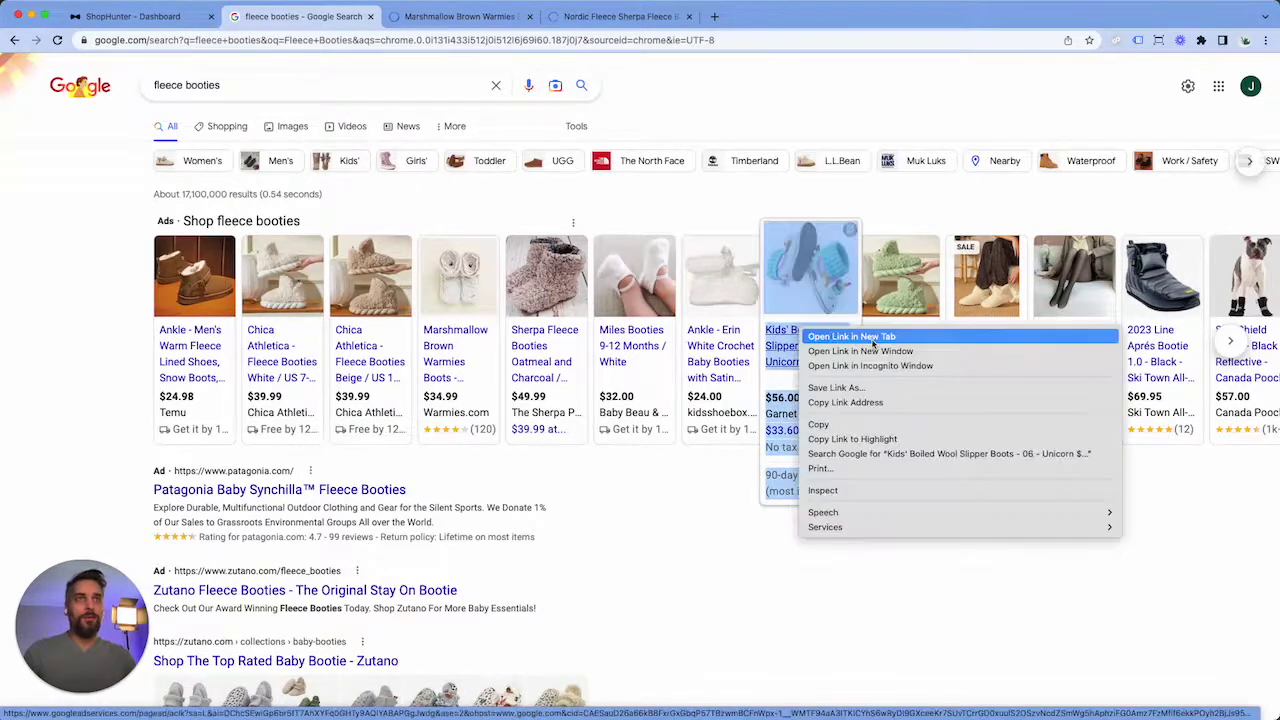
left_click(873, 338)
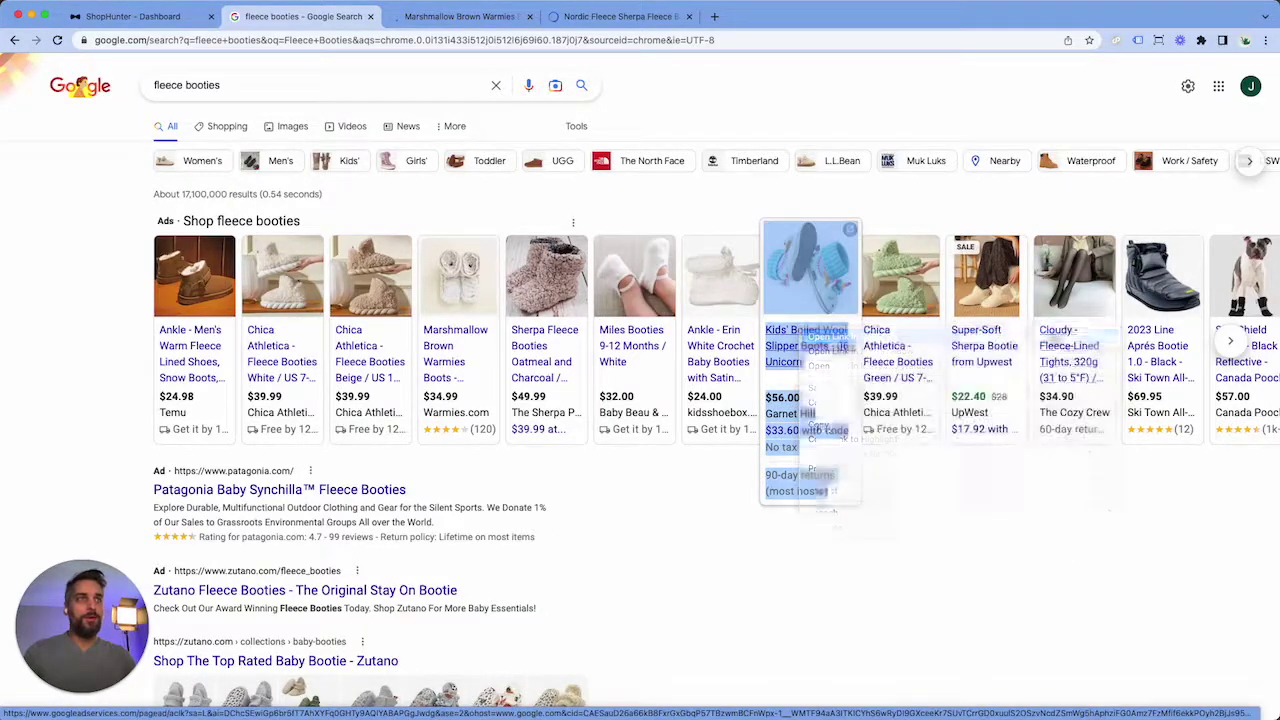
right_click(1064, 348)
left_click(1090, 352)
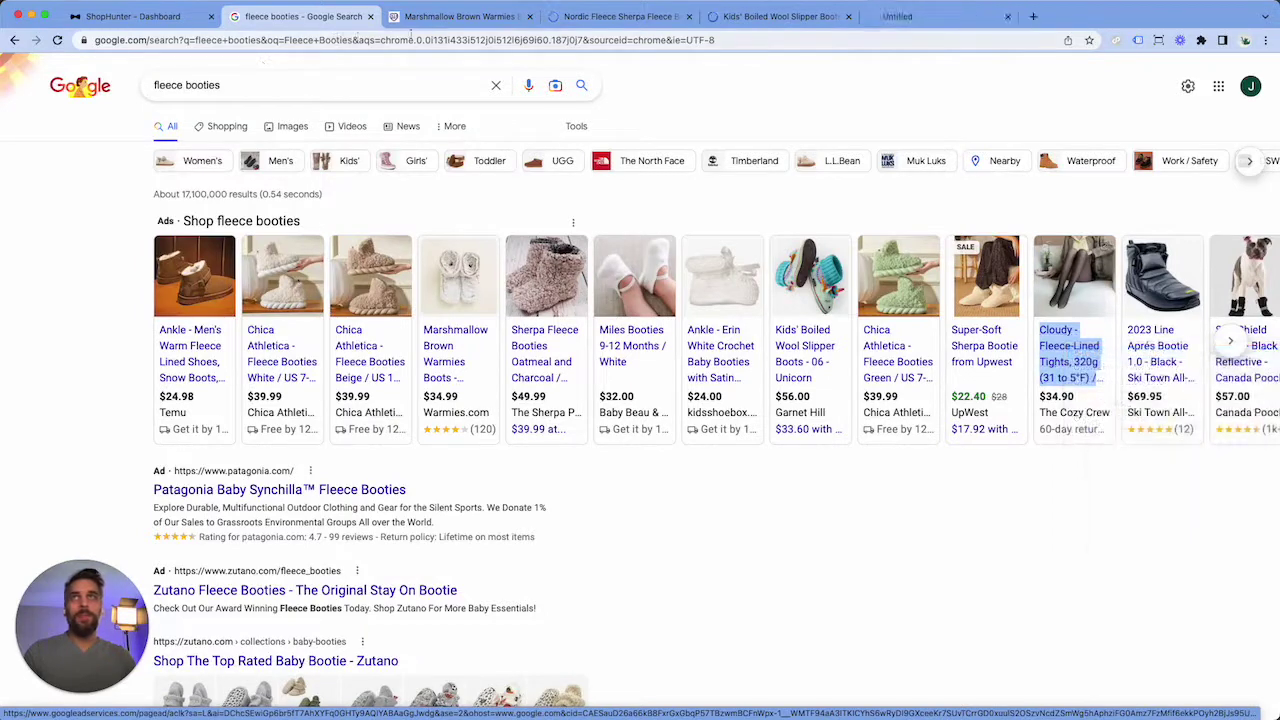
left_click(440, 17)
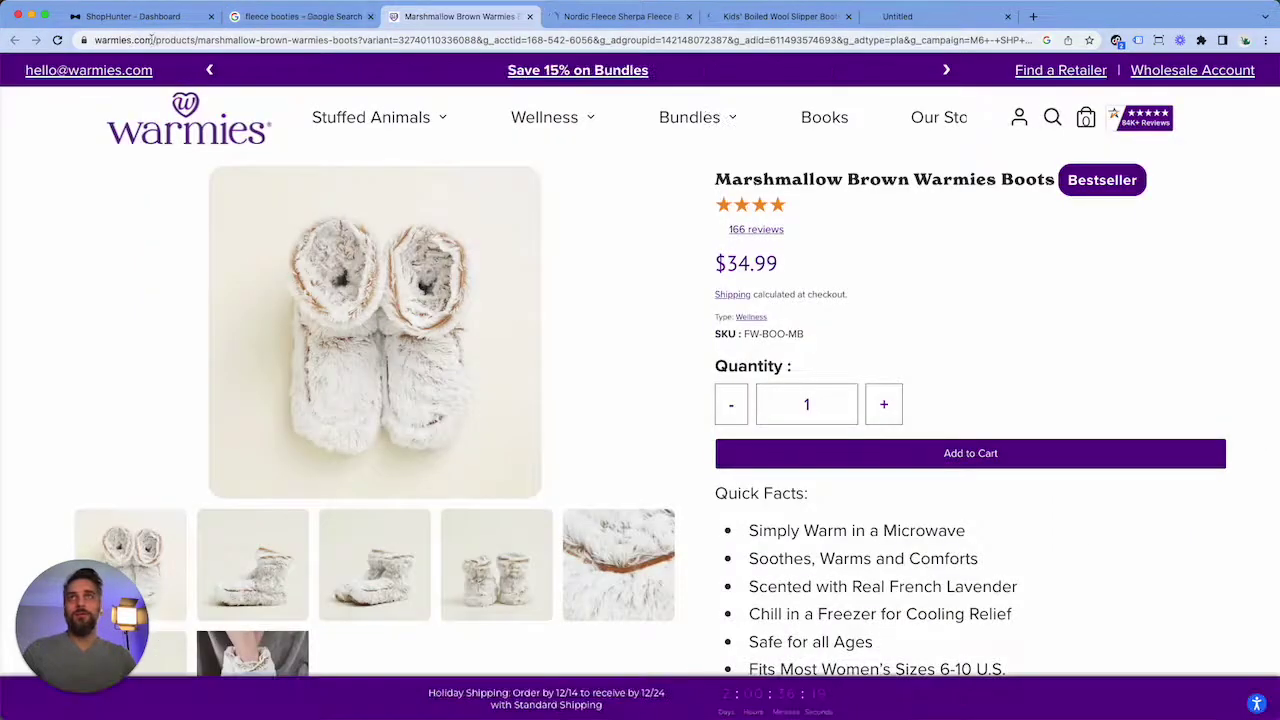
left_click(120, 16)
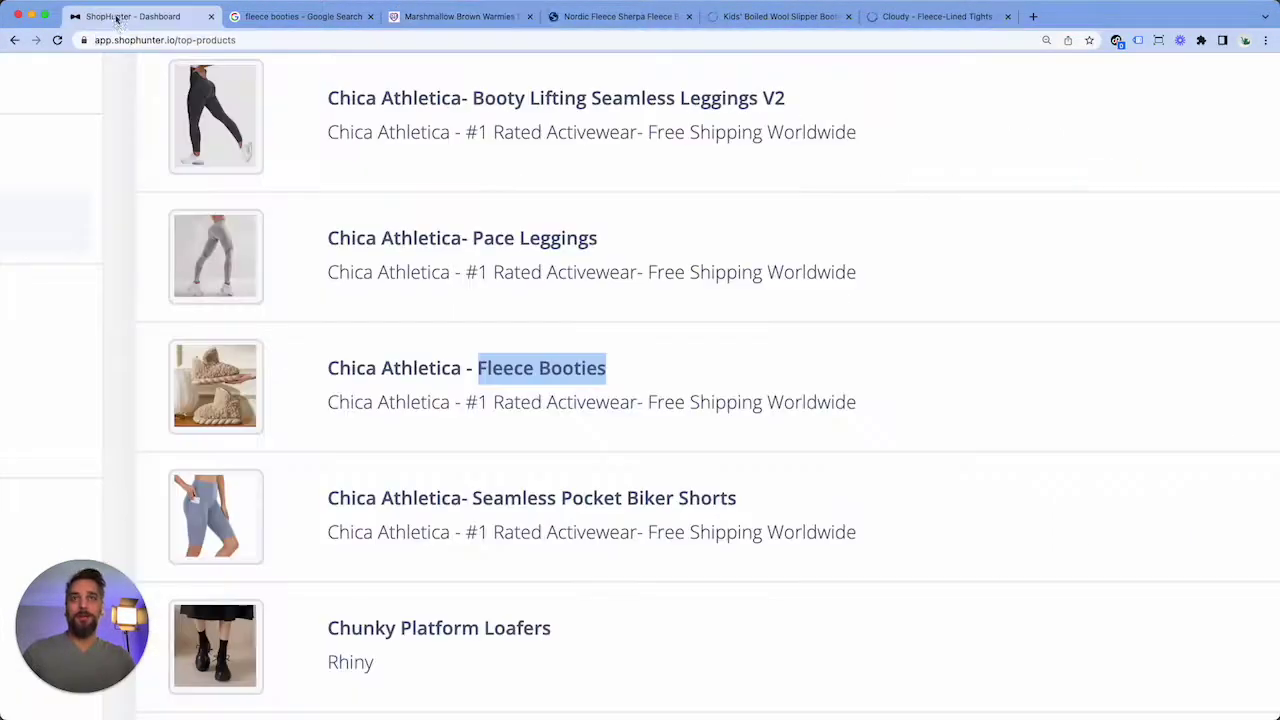
key("ctrl+minus")
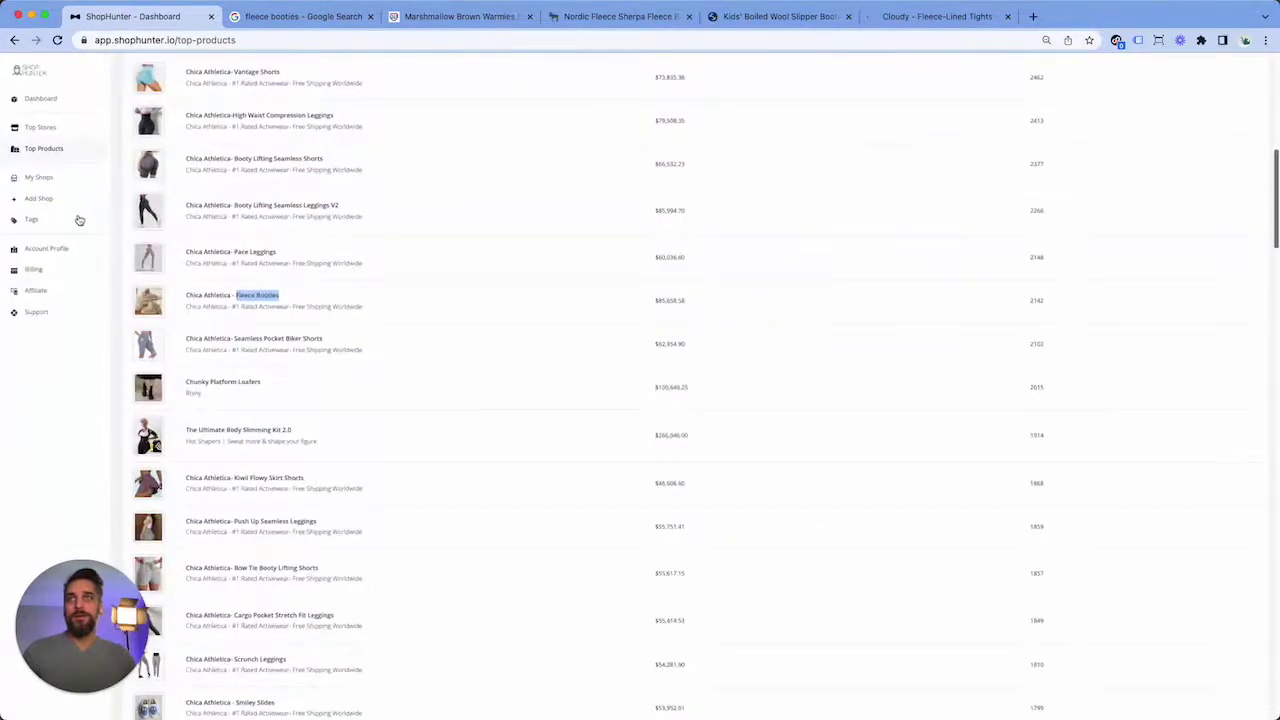
left_click(68, 200)
left_click(195, 159)
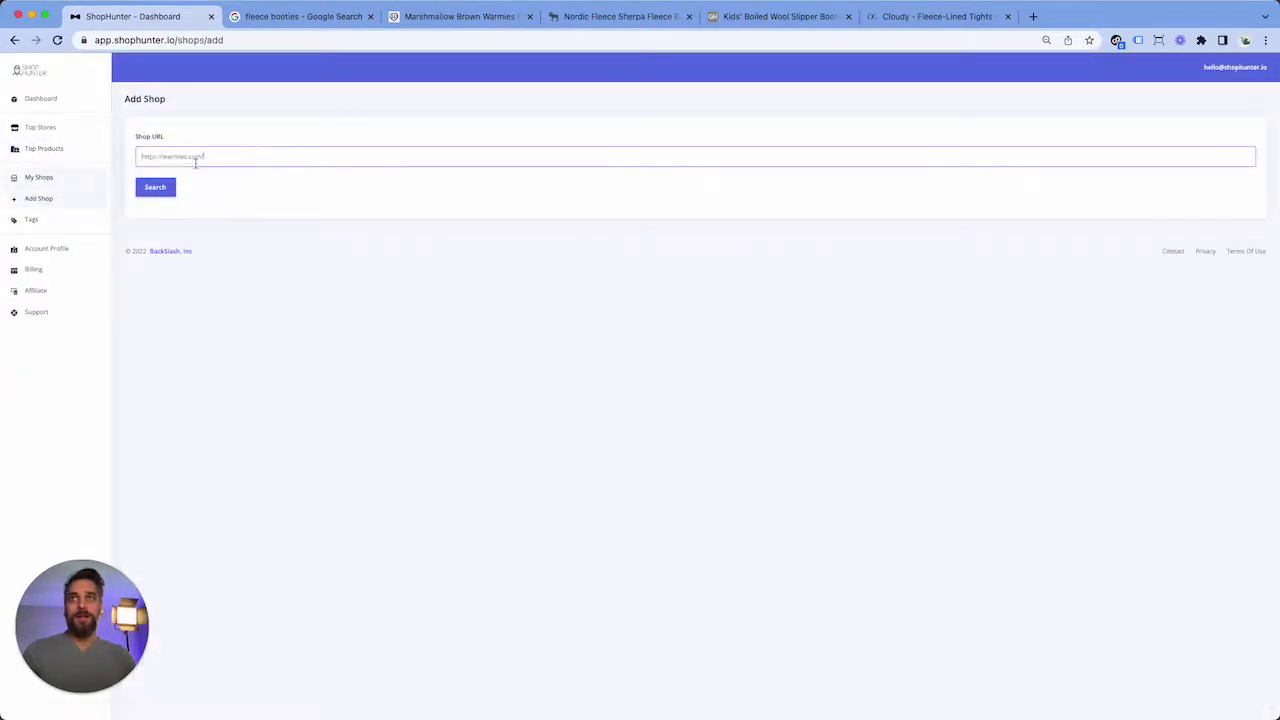
key("ctrl+v")
left_click(160, 188)
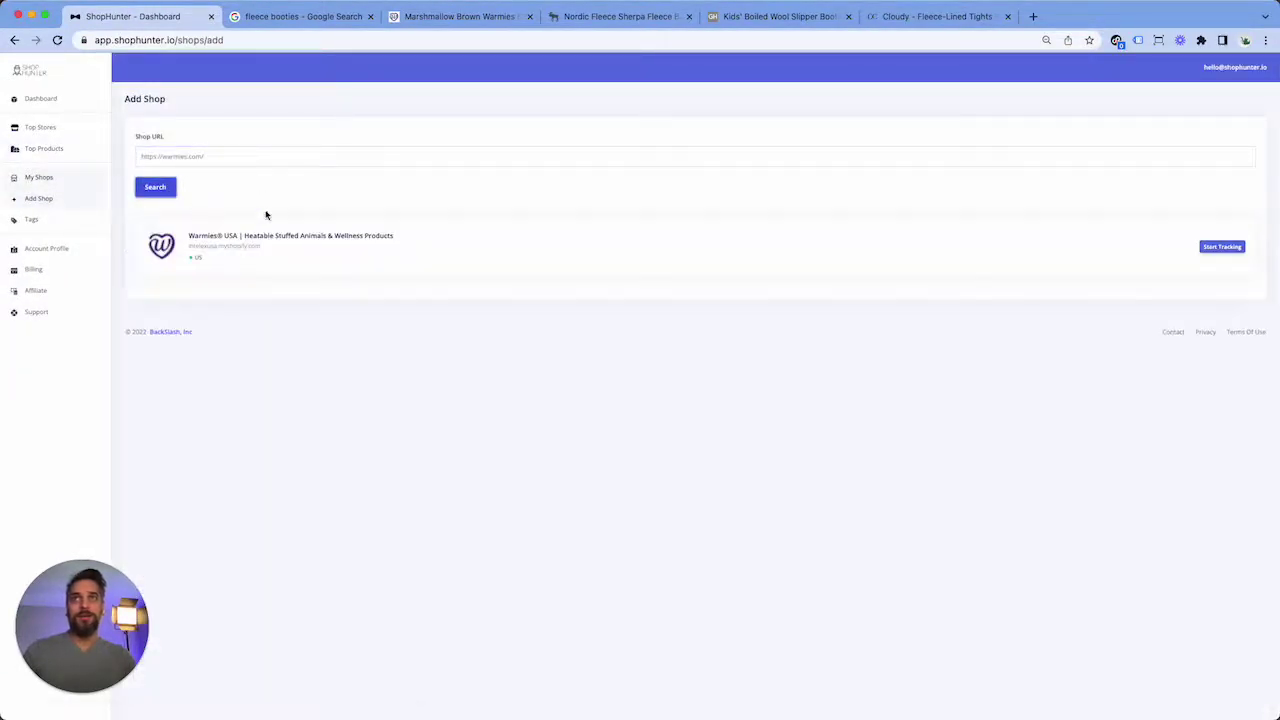
left_click(1223, 249)
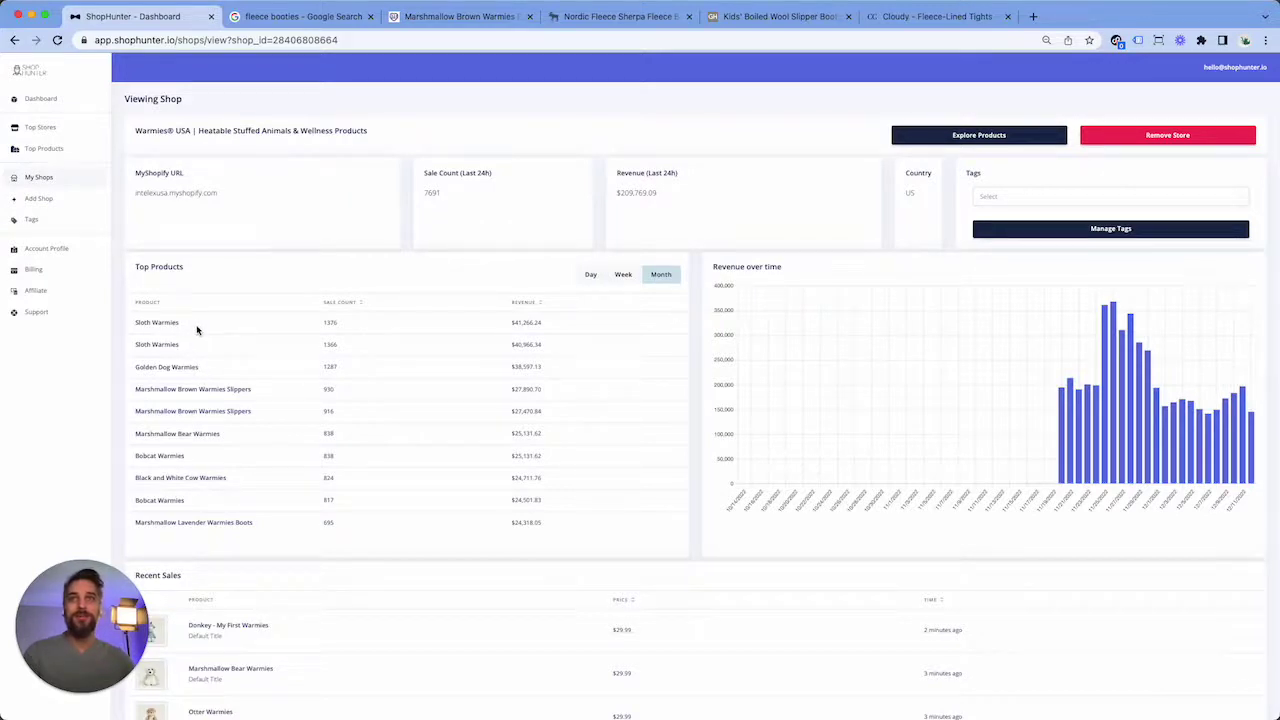
Examine the Sloth Warmies entry in the shop's top products and review the Sherpa Pullover, Garnet Hill and Cozy Crew product pages
left_click_drag(196, 330, 139, 325)
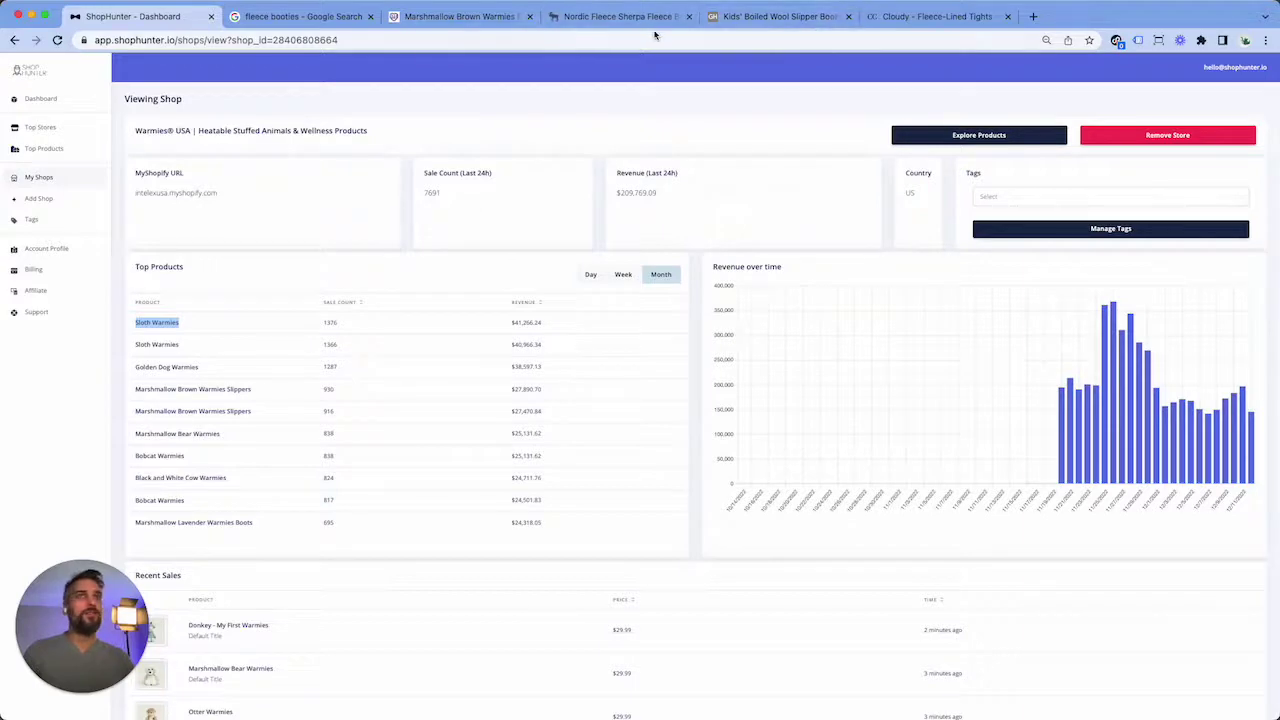
left_click(621, 17)
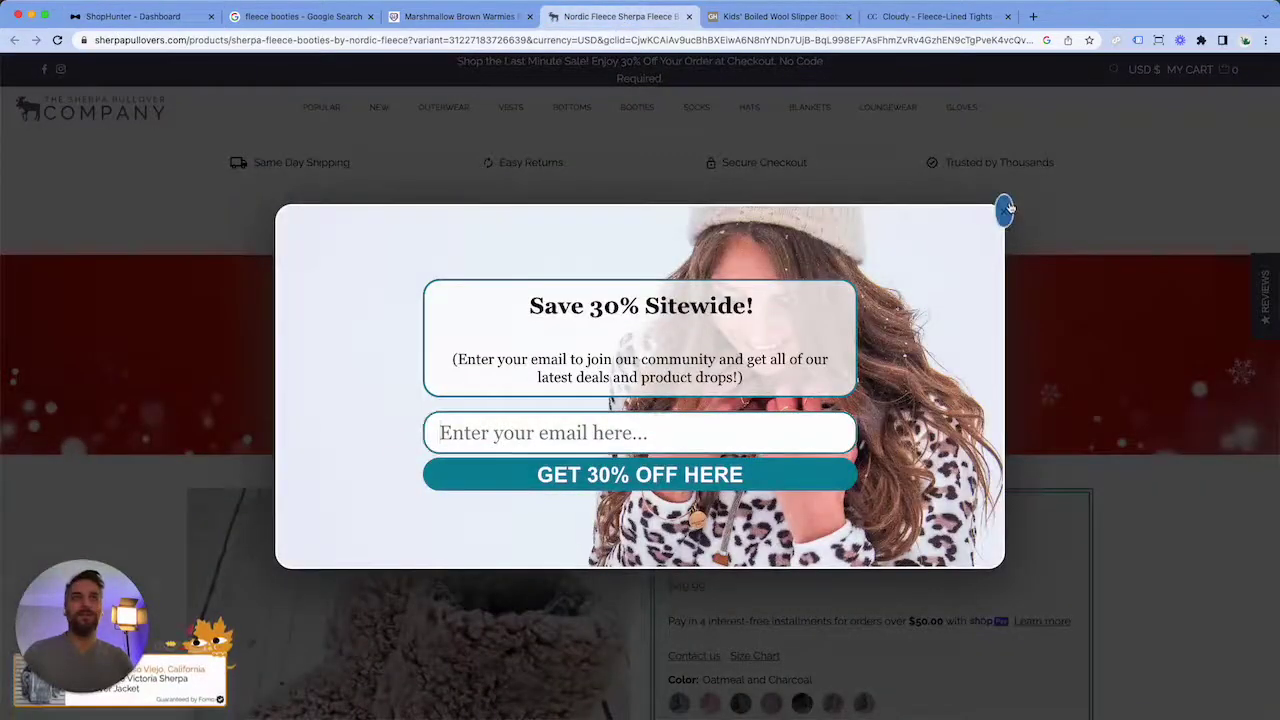
left_click(1001, 209)
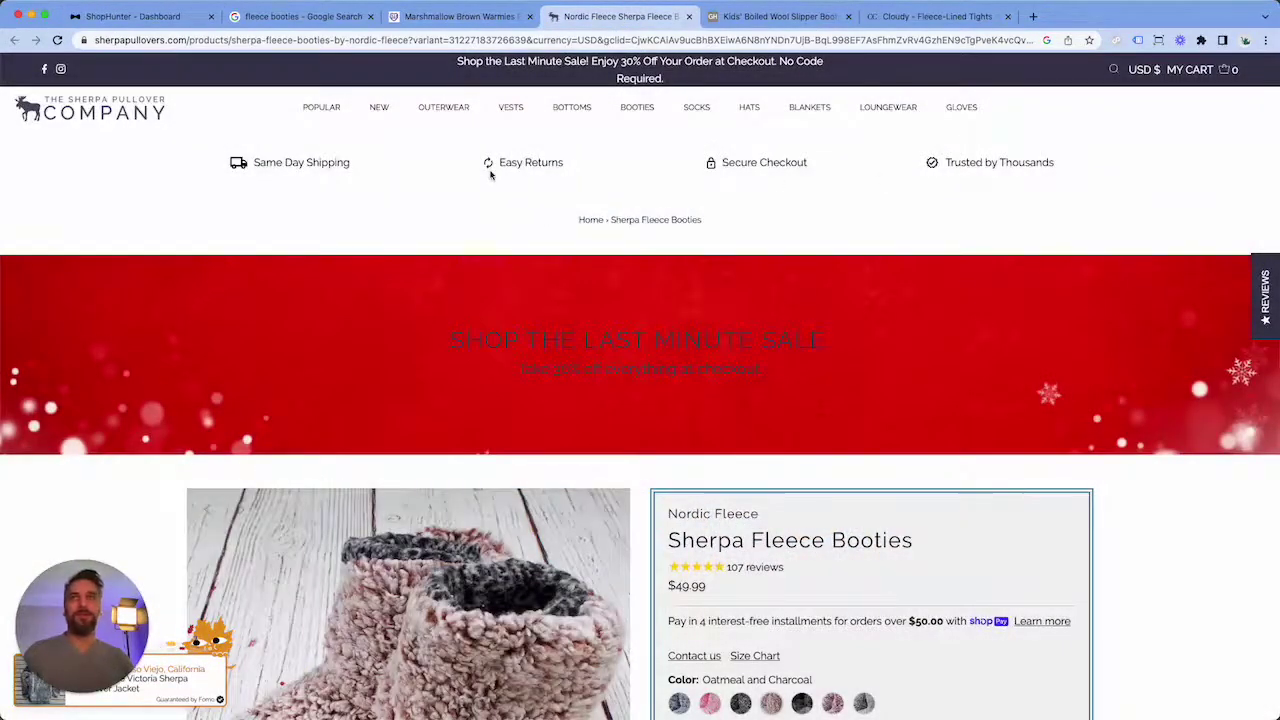
left_click(772, 17)
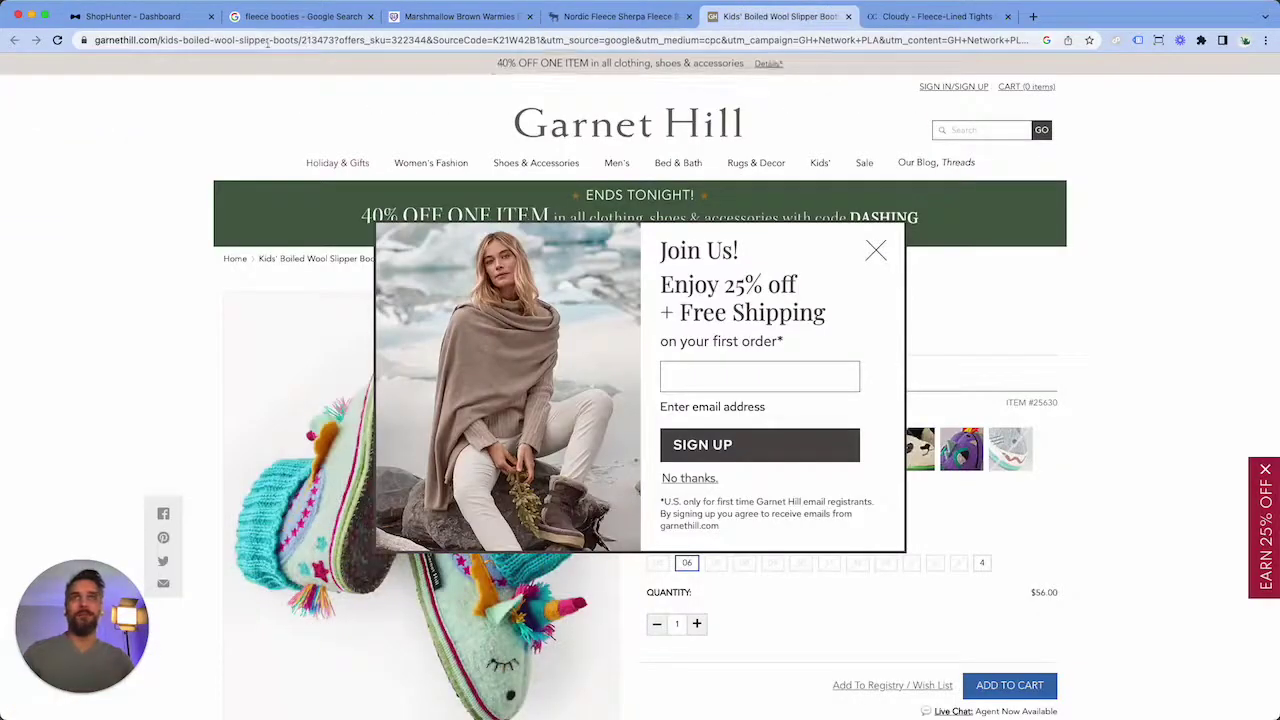
left_click(127, 18)
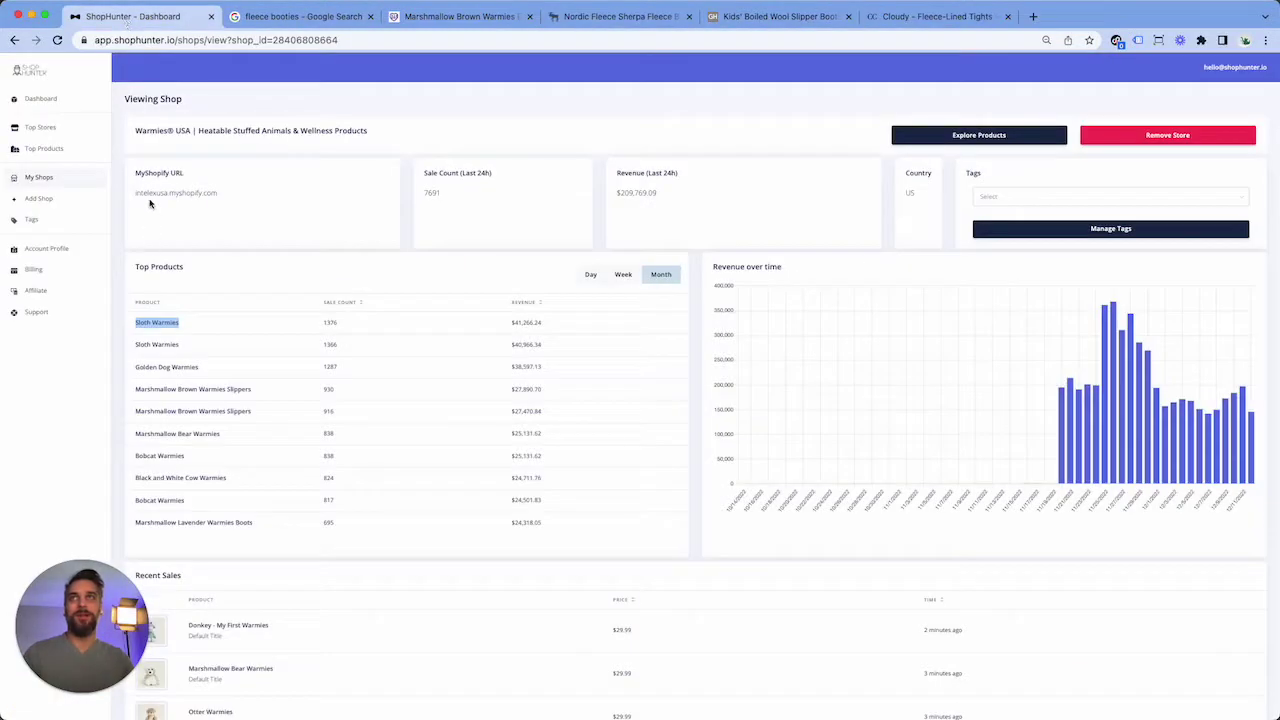
left_click(945, 17)
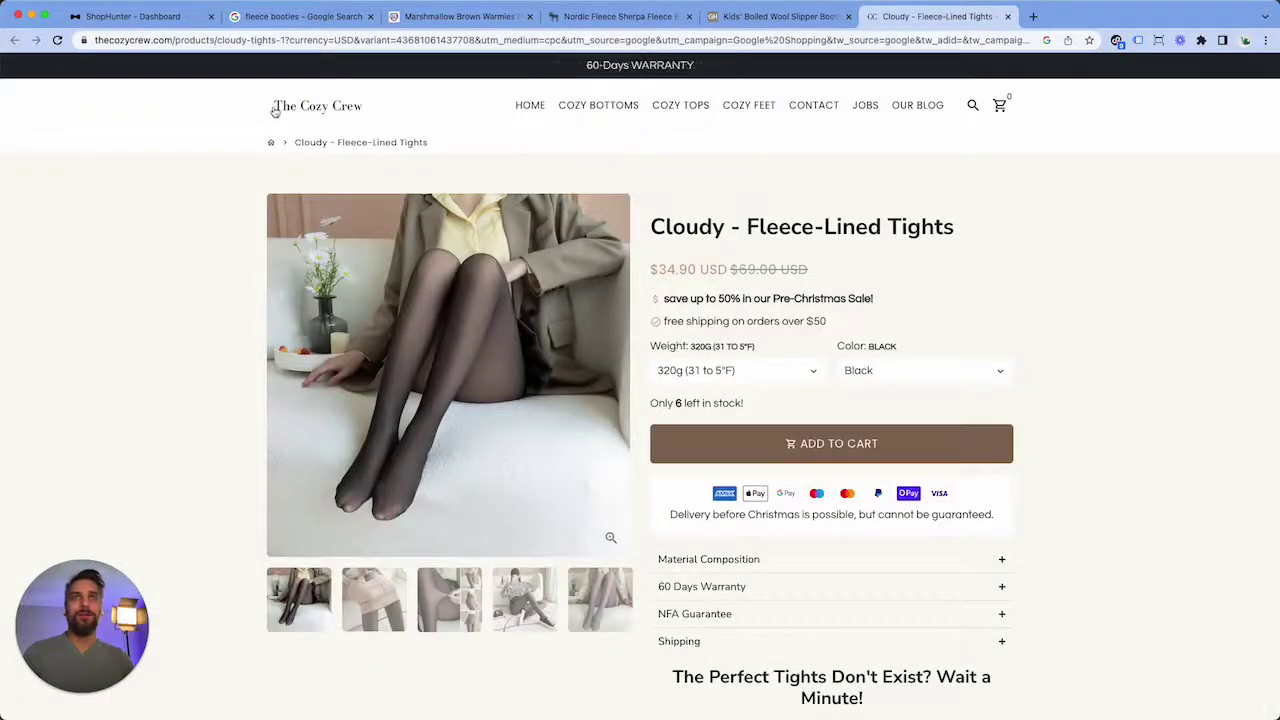
left_click(265, 17)
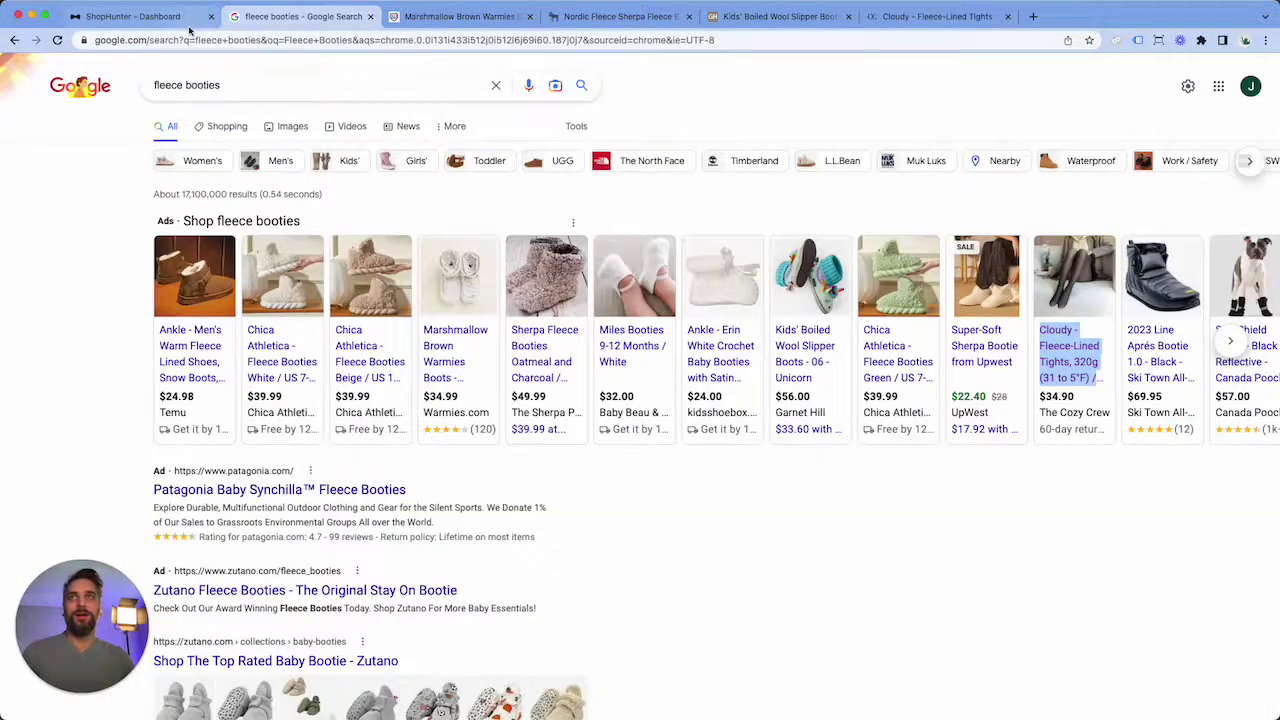
left_click(131, 18)
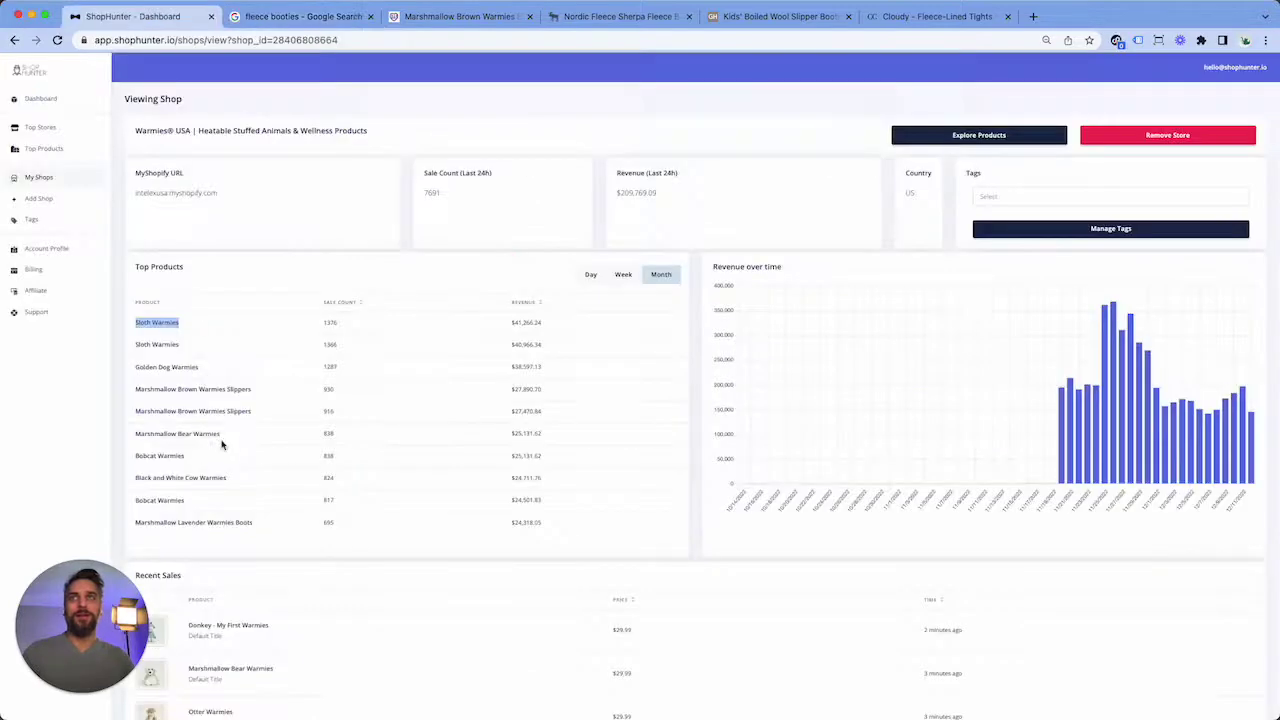
Open the tracked shop's MyShopify URL, intelexusa.myshopify.com, in a new browser tab
left_click_drag(132, 192, 211, 194)
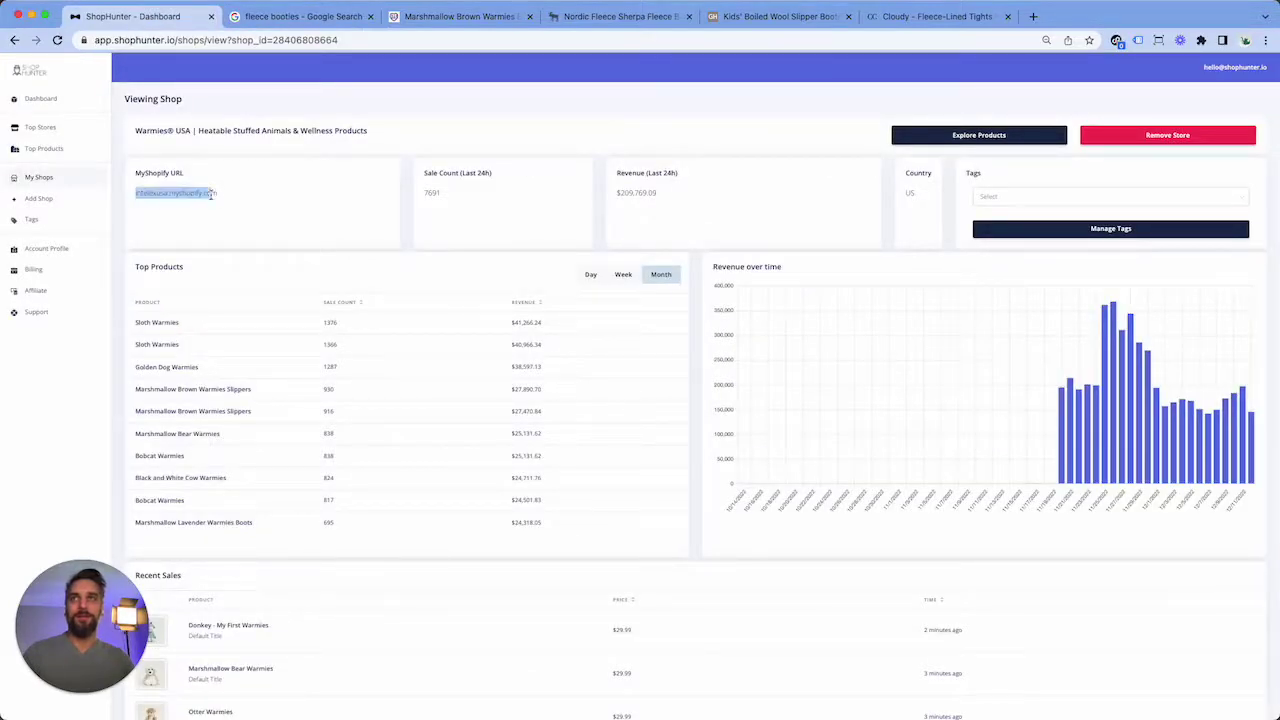
key("ctrl+c")
key("ctrl+t")
key("ctrl+v")
left_click(226, 194)
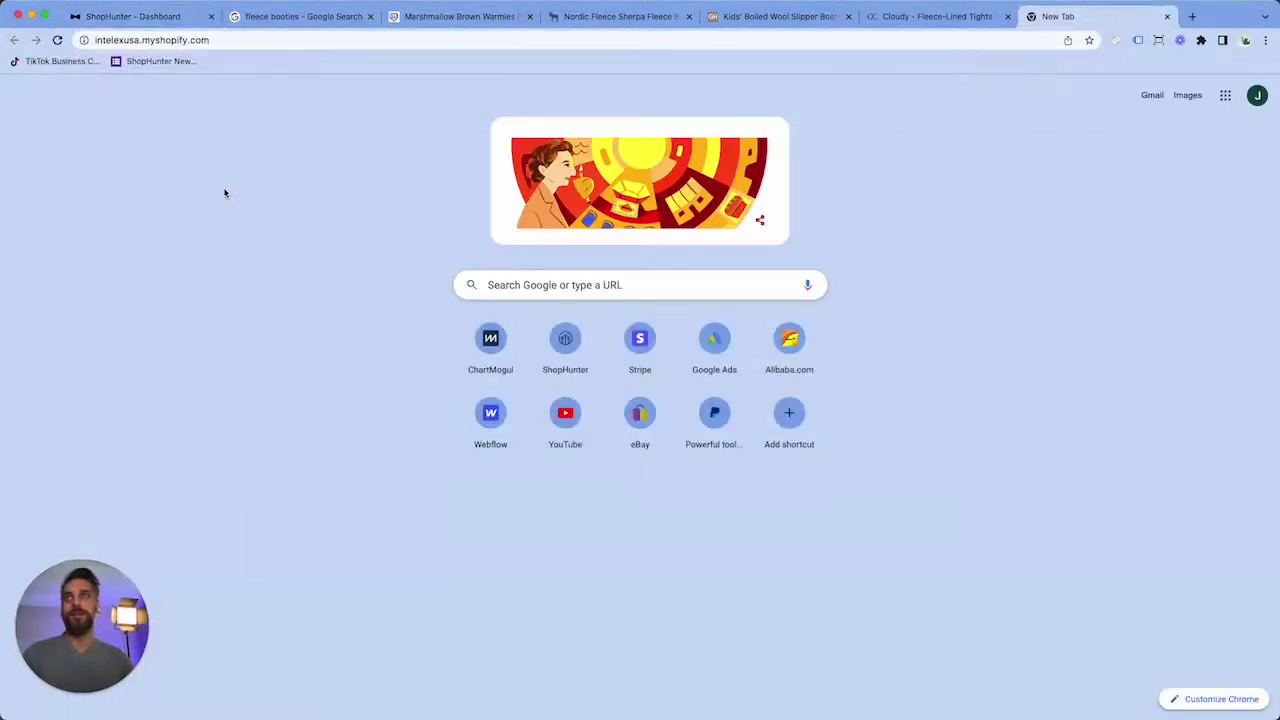
key("Return")
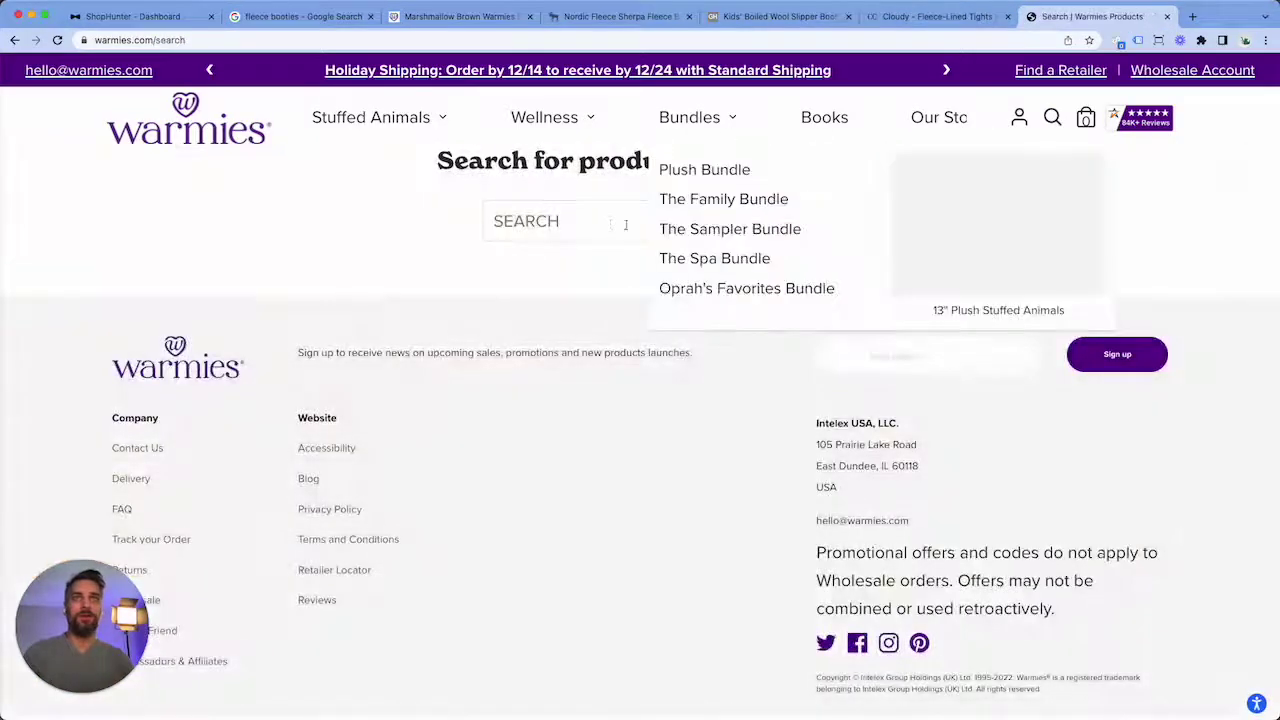
Search the Warmies store for "sloth"
left_click(585, 220)
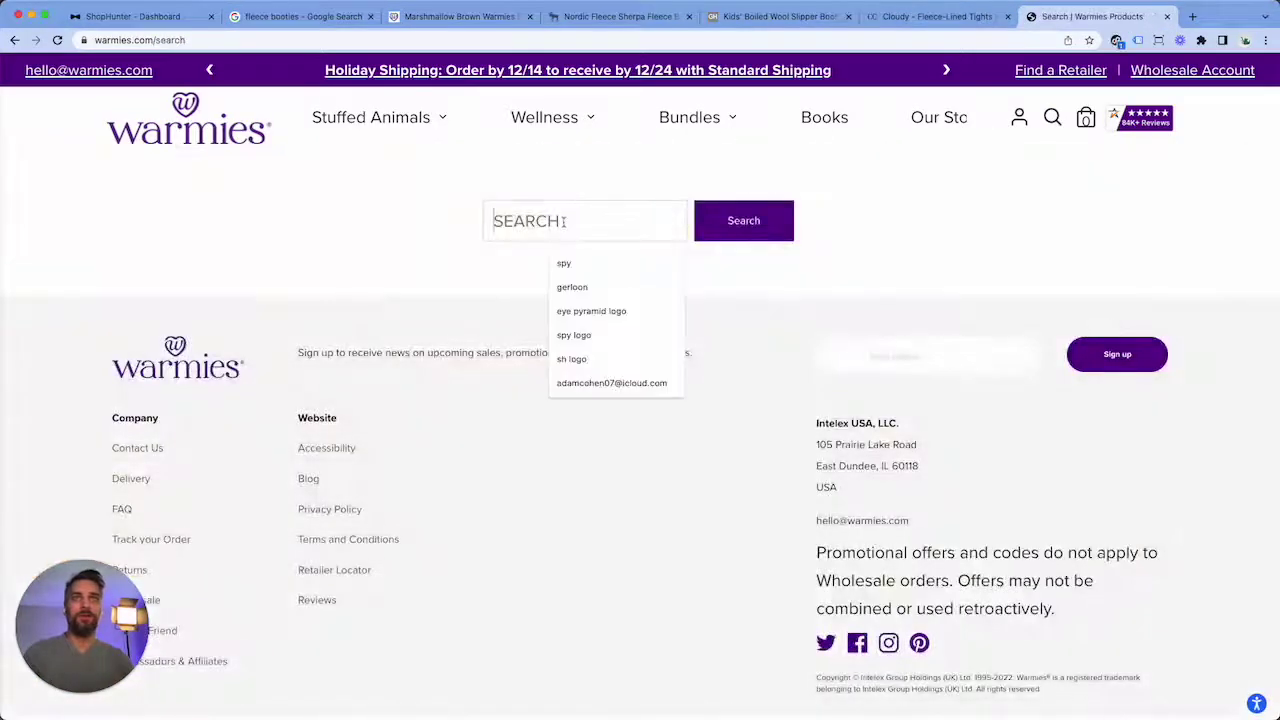
type("sloth")
key("Return")
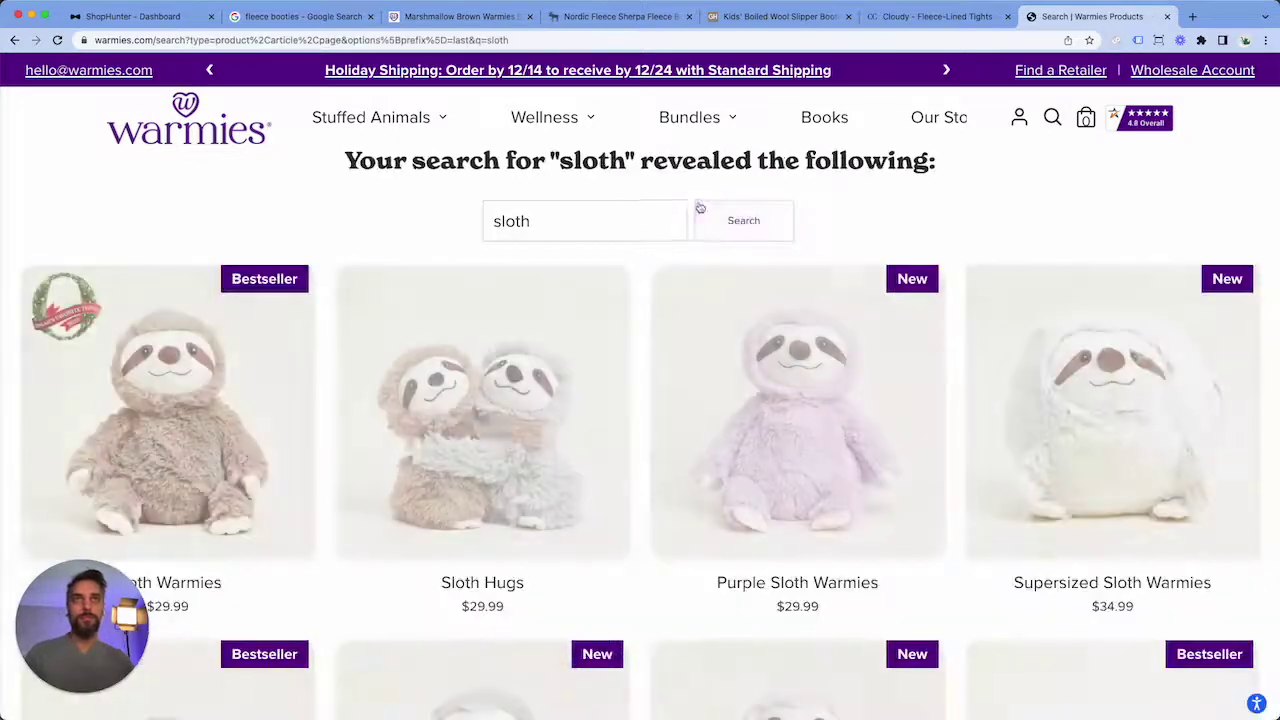
Open the Sloth Warmies product page from the search results and review its images, price and quick facts
left_click(170, 16)
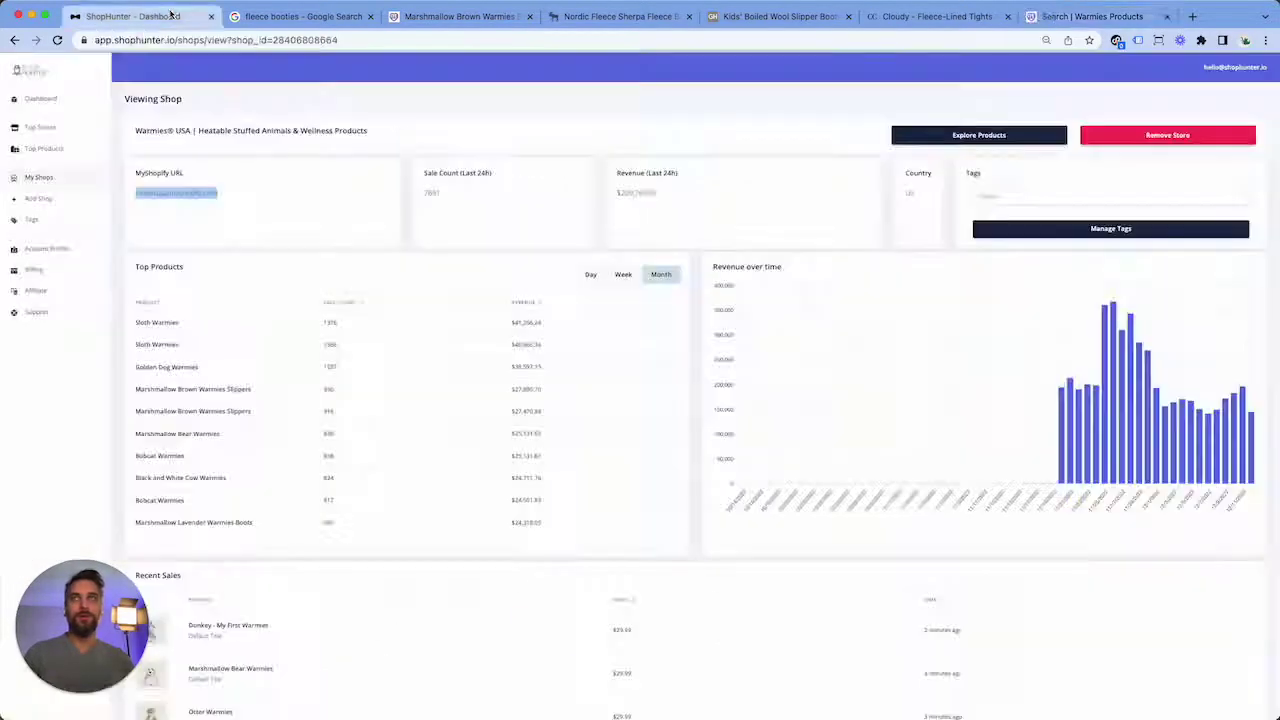
left_click(1090, 16)
scroll(292, 410, "down", 2)
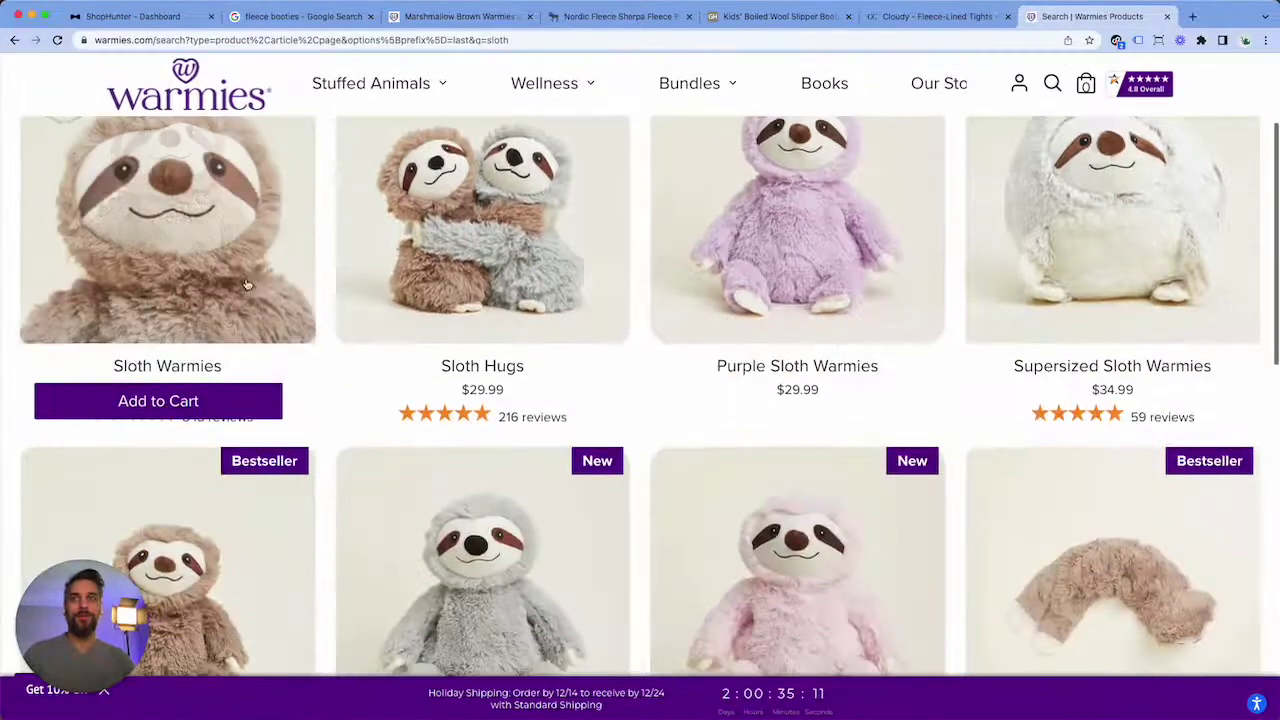
left_click(292, 410)
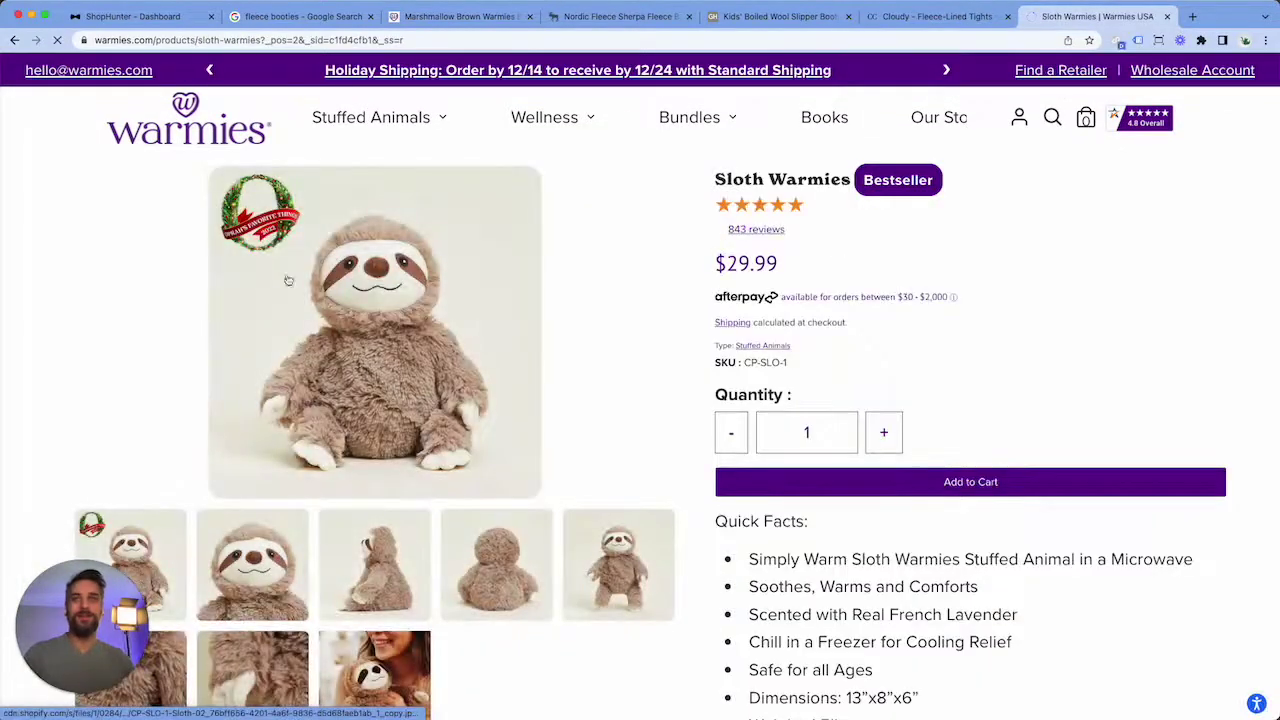
scroll(580, 403, "down", 3)
scroll(578, 405, "down", 1)
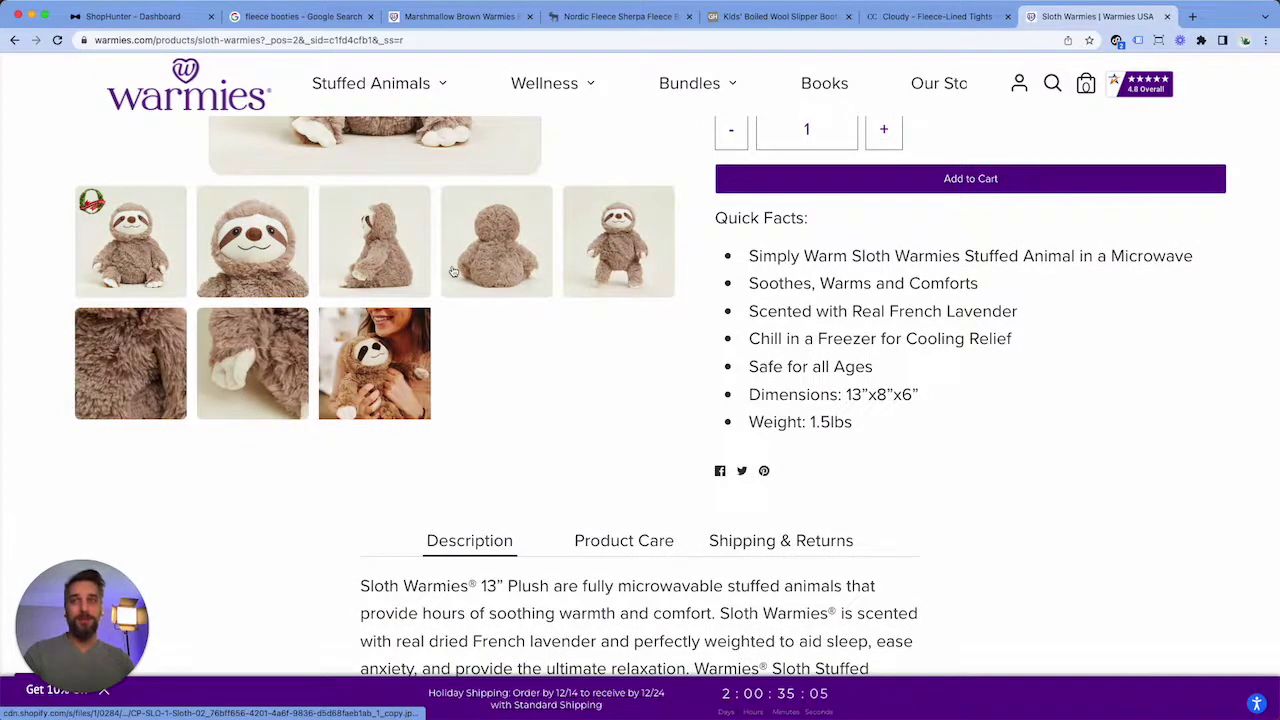
scroll(468, 258, "up", 4)
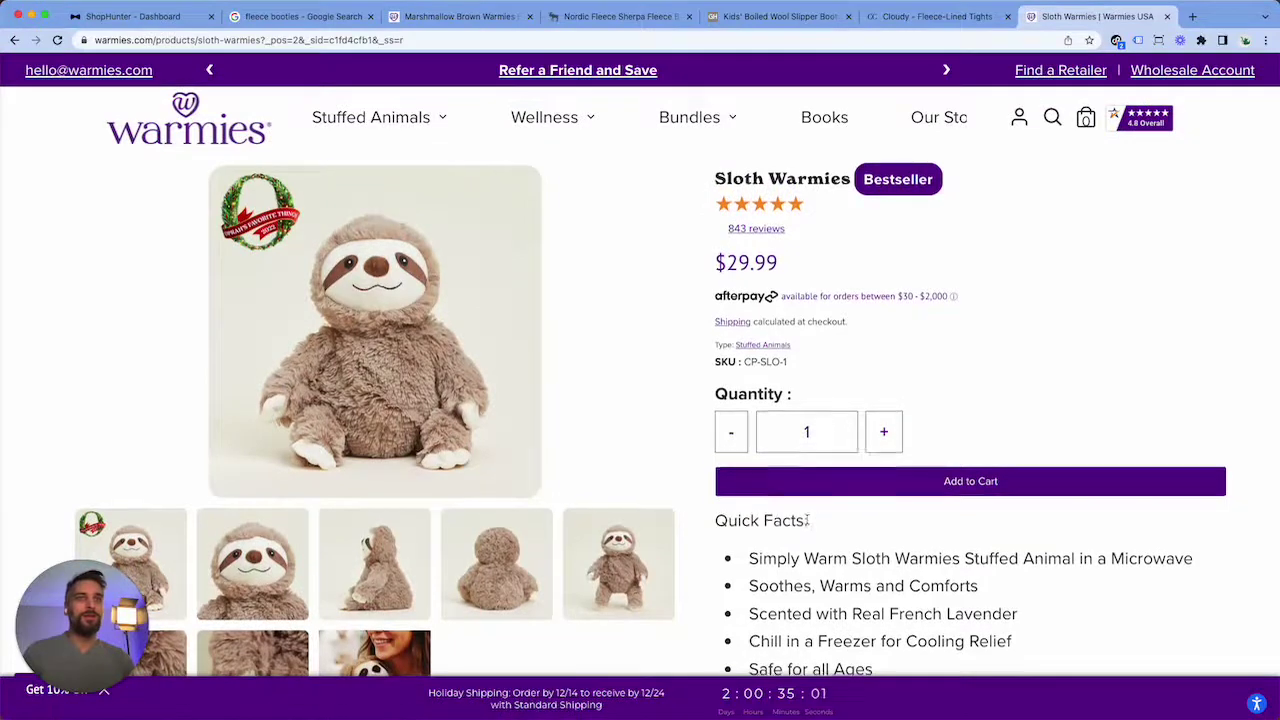
scroll(913, 405, "down", 2)
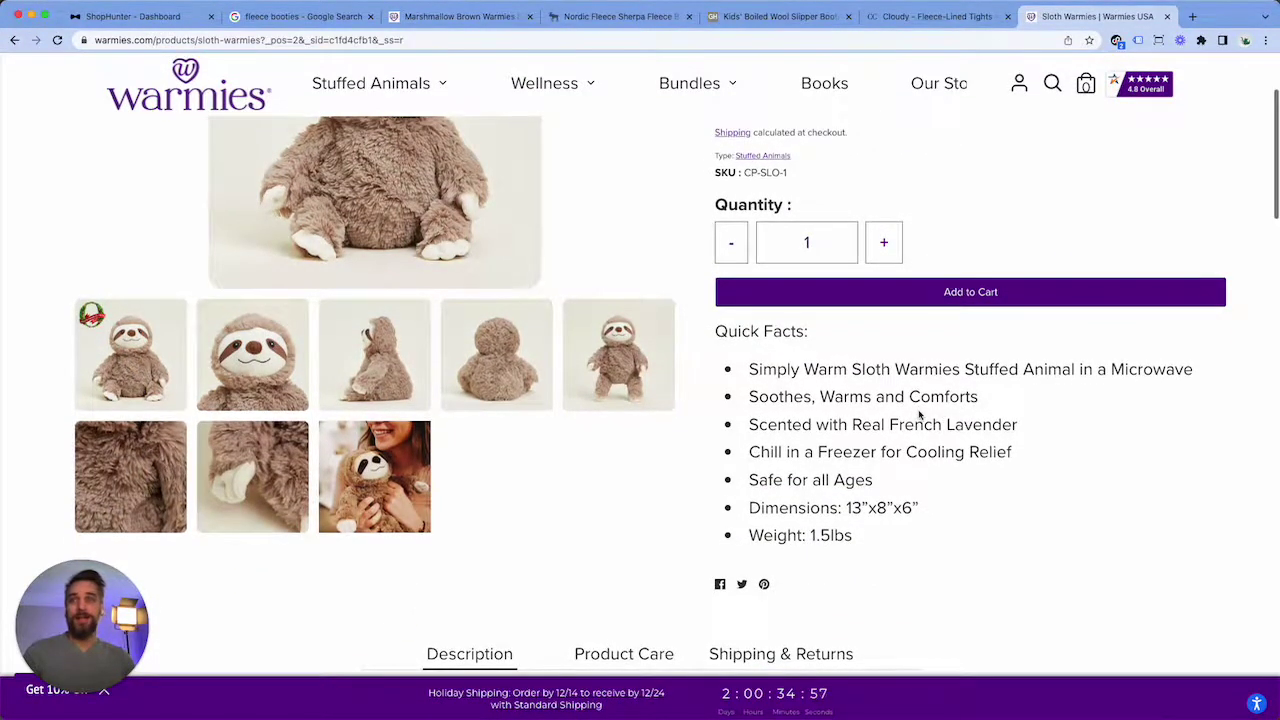
scroll(914, 412, "up", 2)
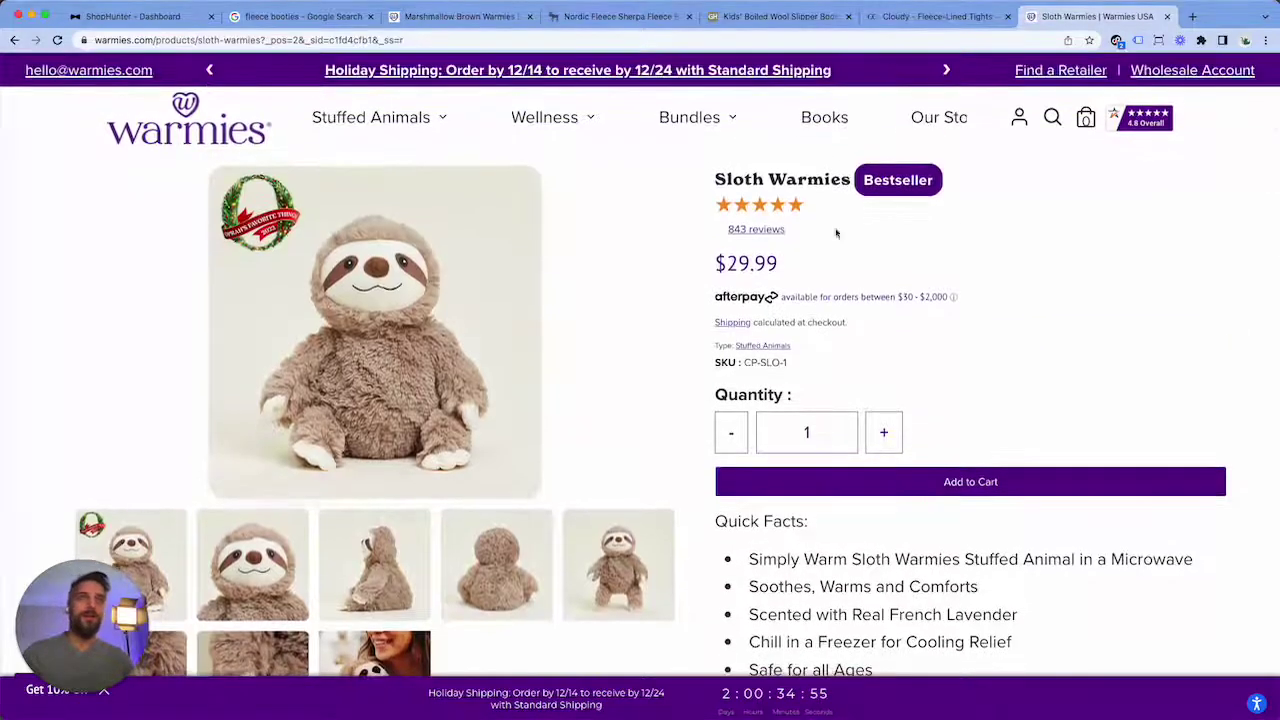
Return to ShopHunter and create a new shop tag named "winter"
left_click(165, 24)
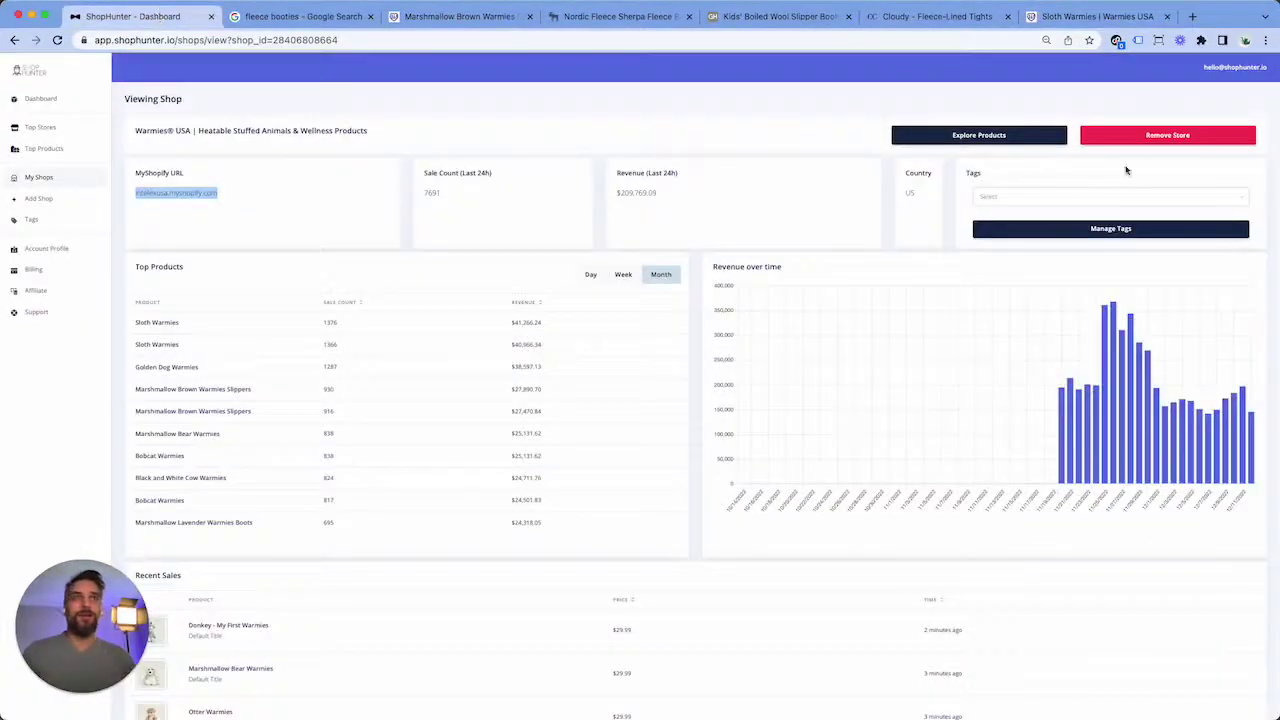
left_click(1080, 196)
left_click(946, 165)
left_click(1110, 226)
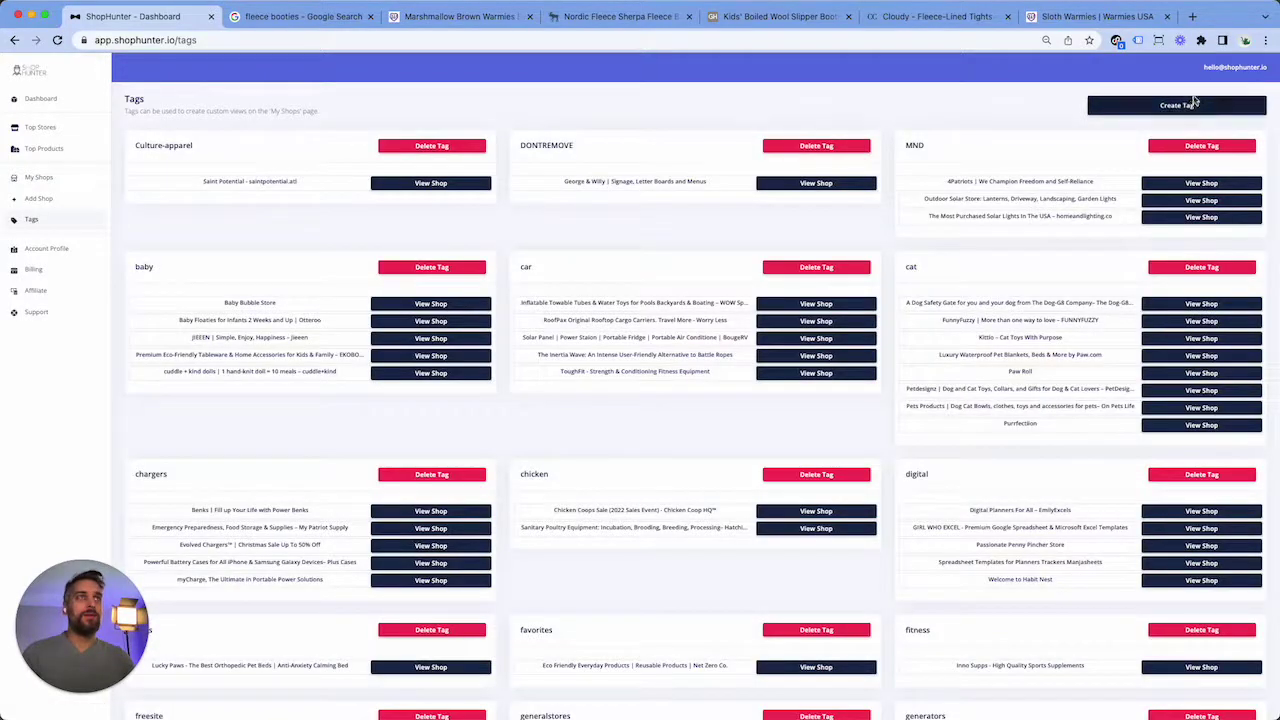
left_click(1200, 104)
left_click(594, 362)
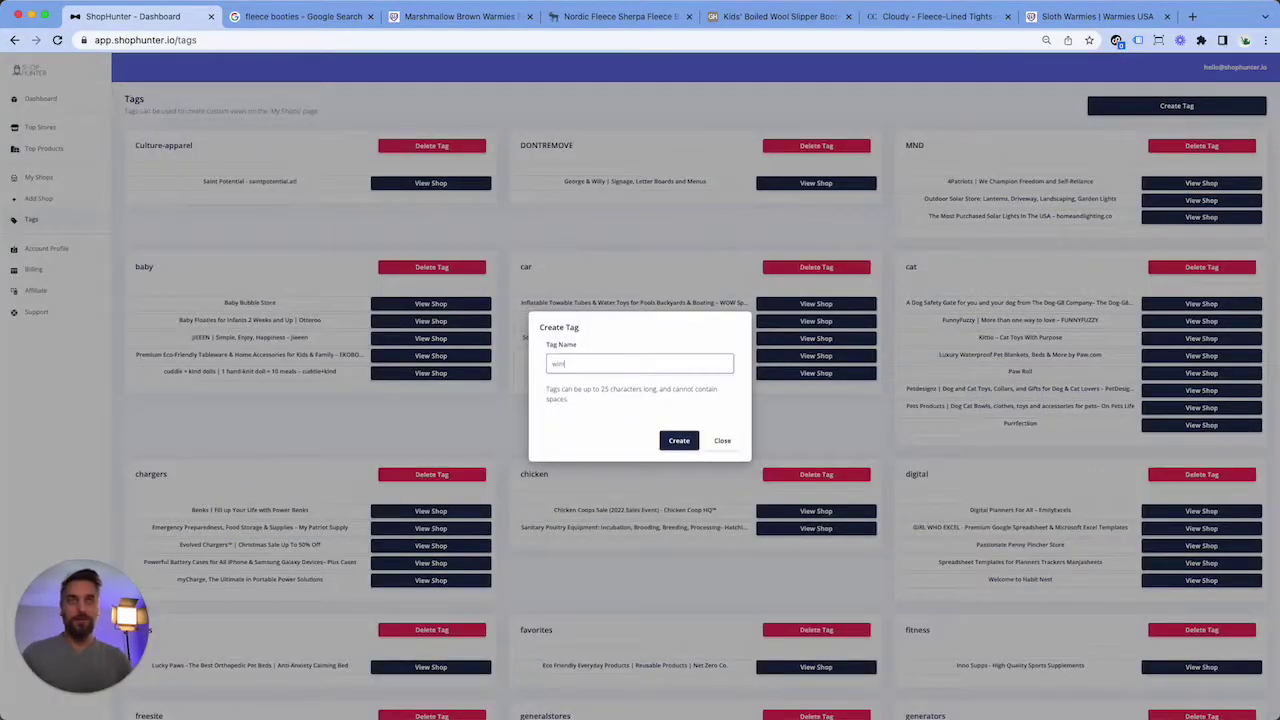
left_click(690, 441)
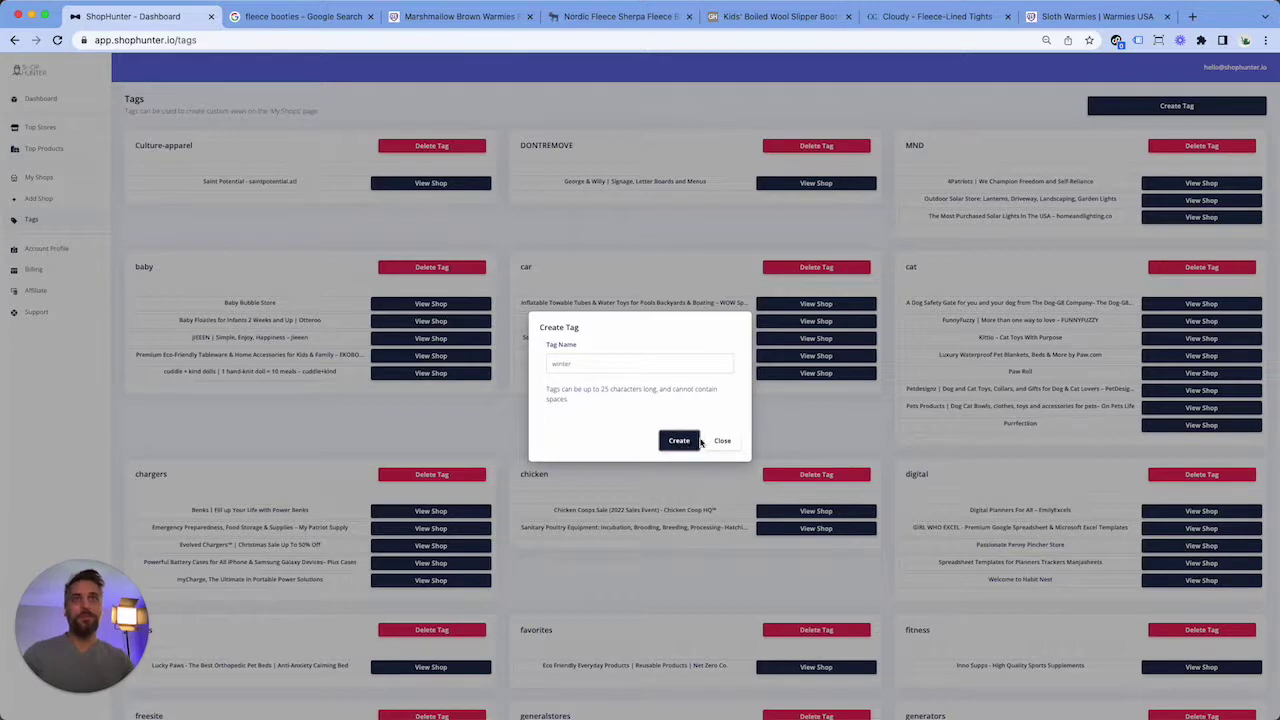
Go back to the Warmies USA shop page and assign the winter tag to it
key("alt+Left")
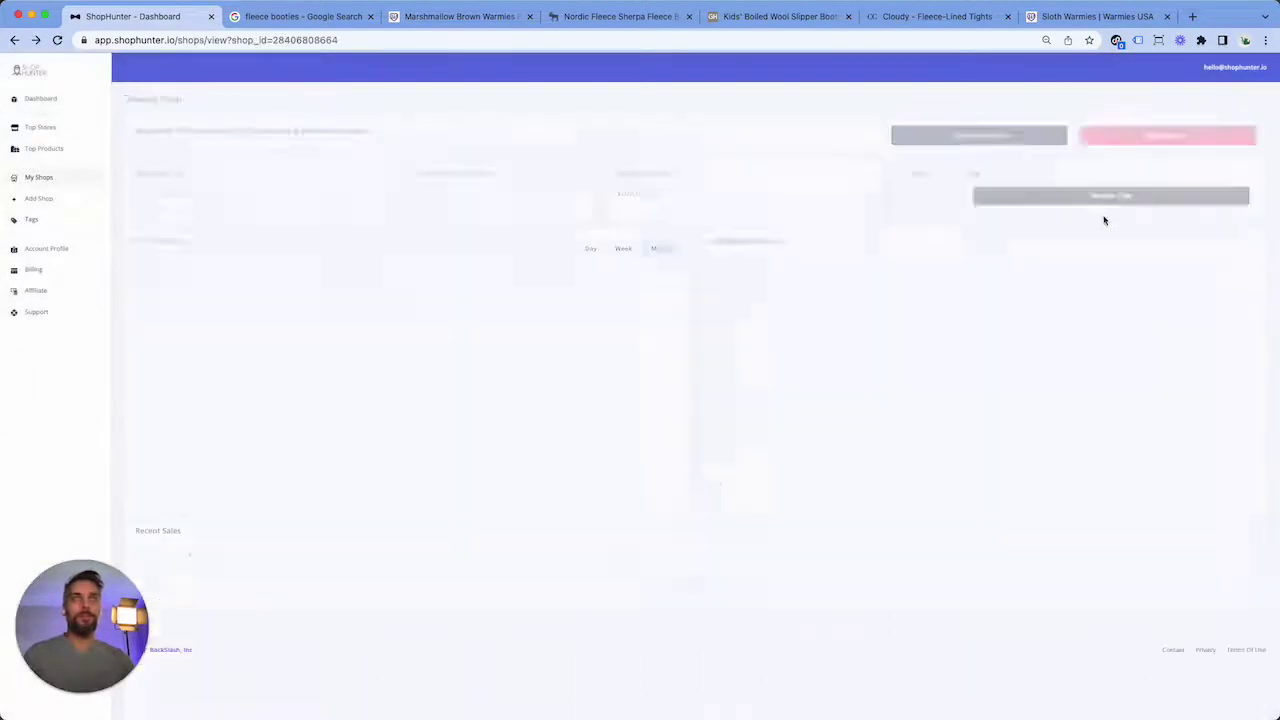
left_click(1094, 197)
scroll(1089, 326, "down", 10)
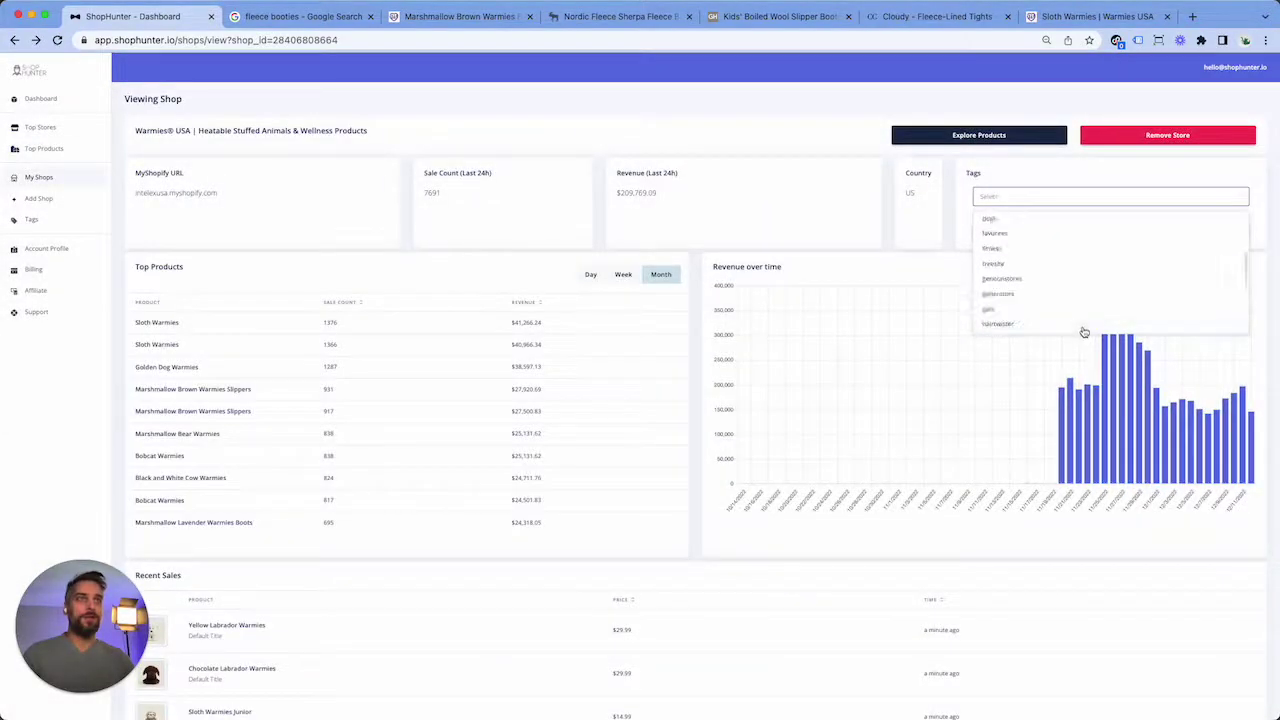
left_click(1069, 307)
left_click(823, 136)
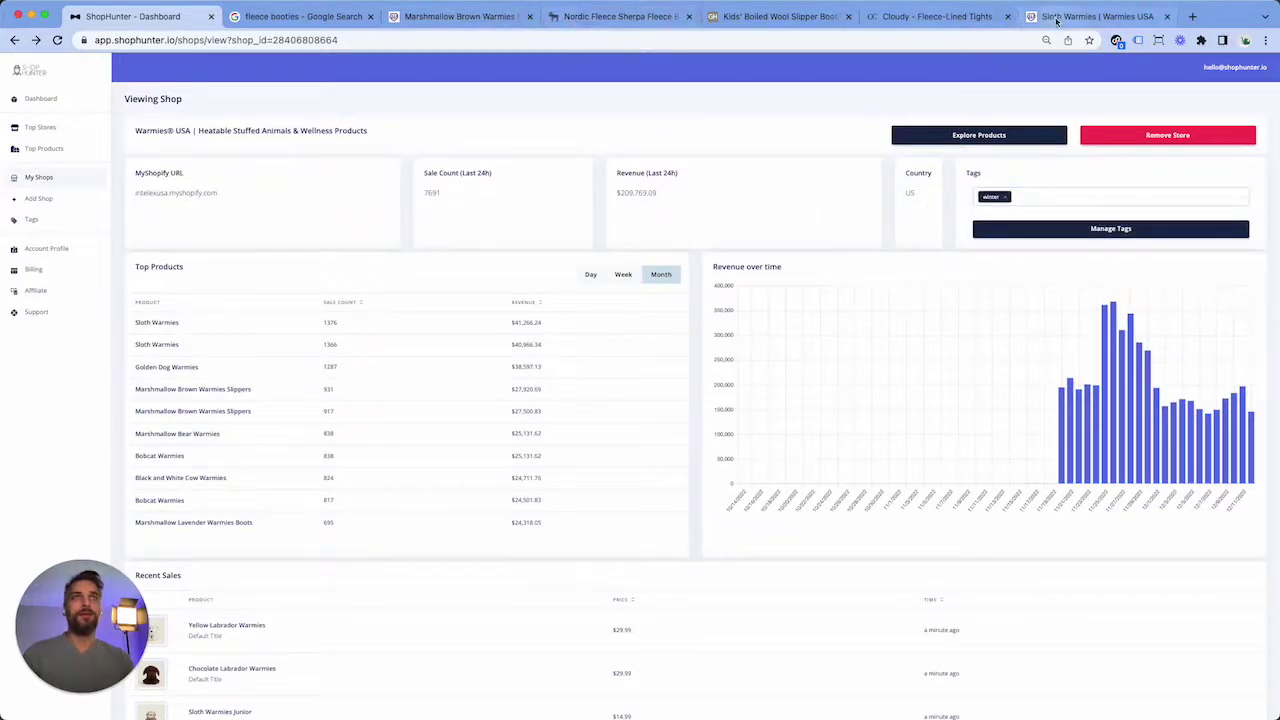
left_click(1097, 16)
left_click(1168, 16)
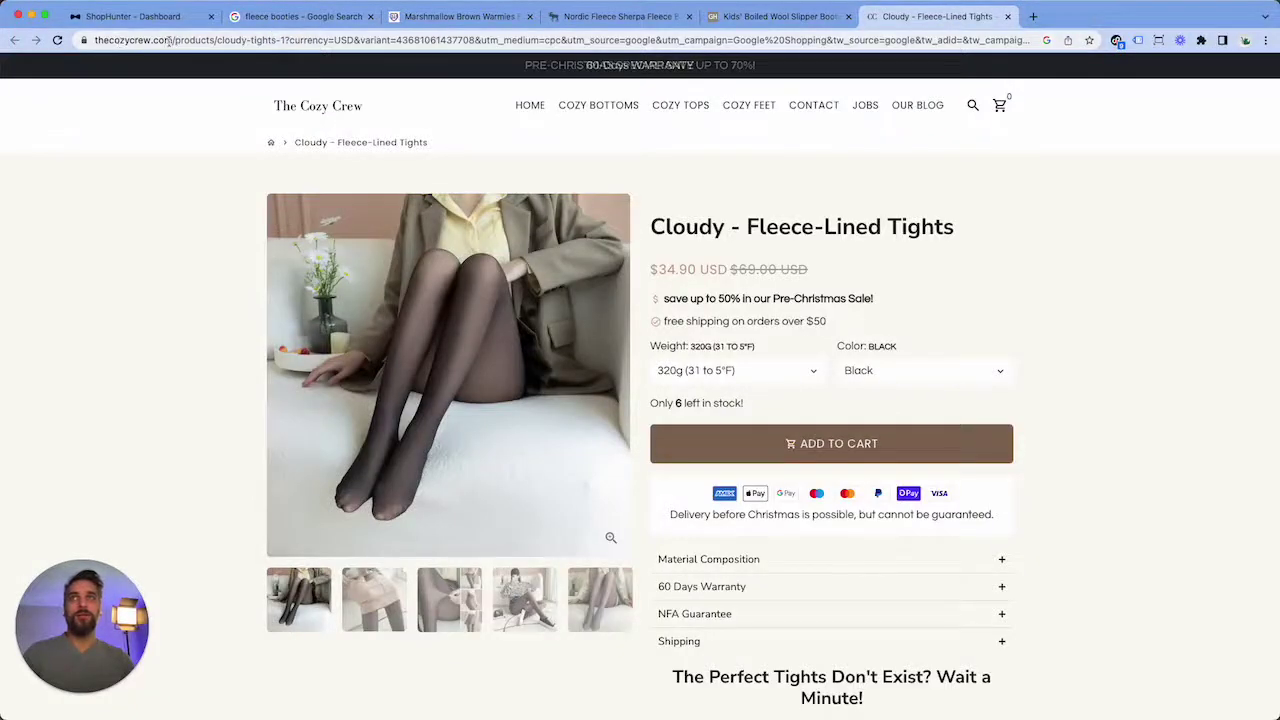
left_click(140, 17)
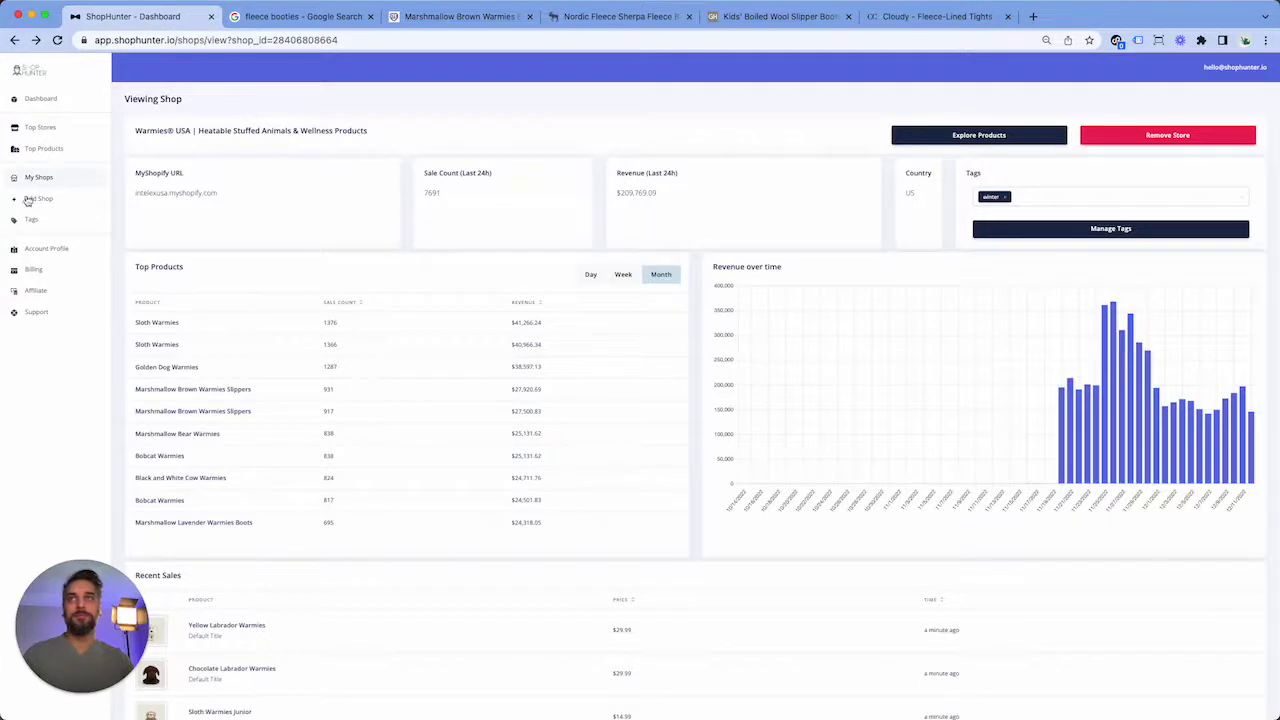
left_click(38, 200)
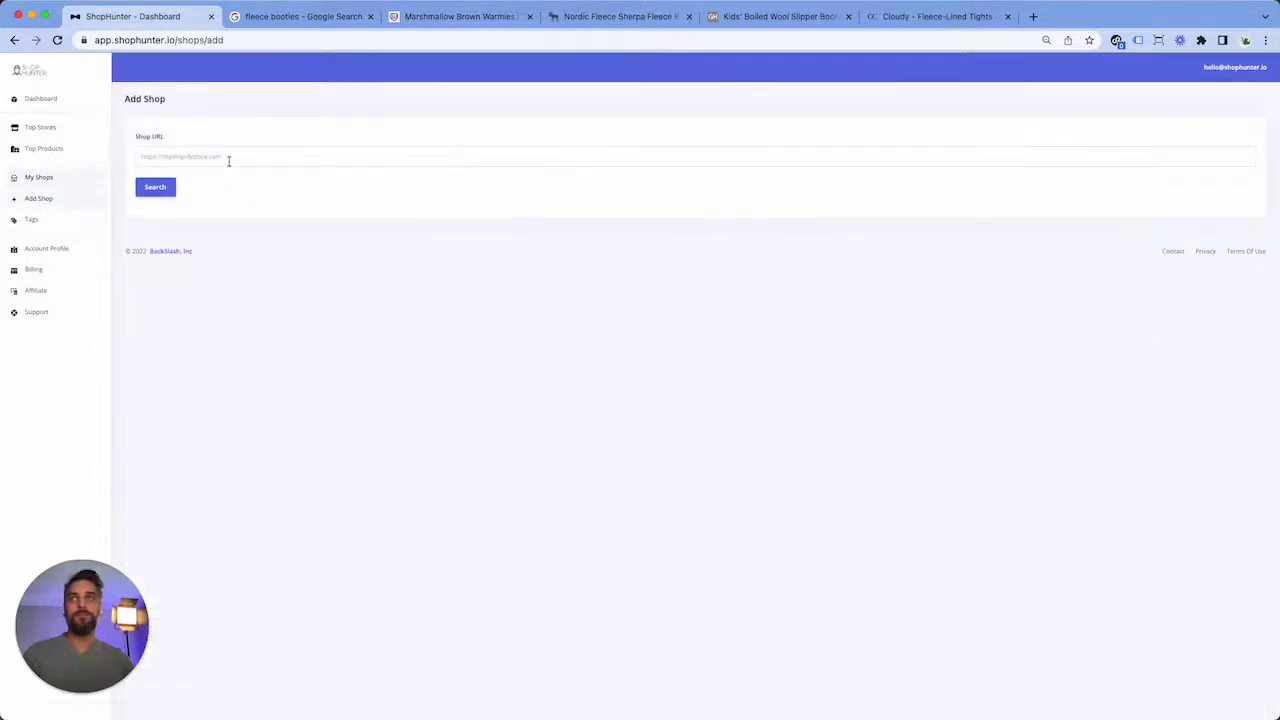
left_click(228, 159)
left_click(162, 187)
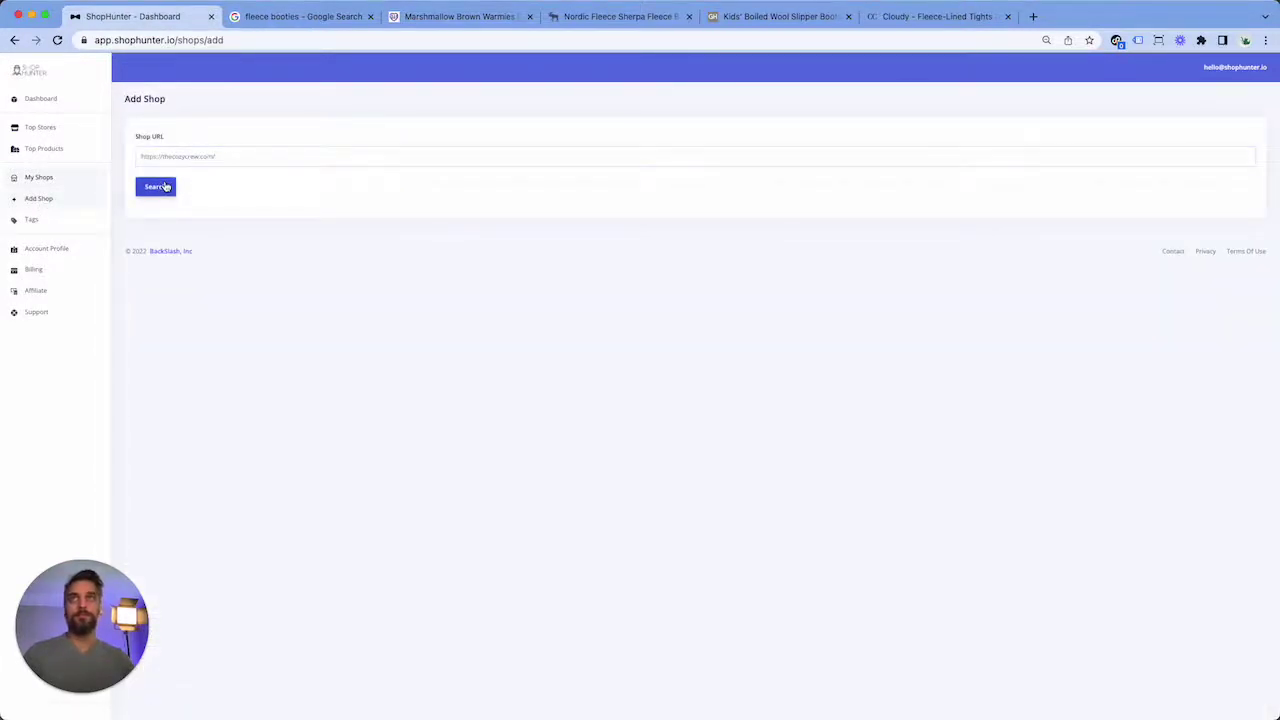
left_click(1221, 246)
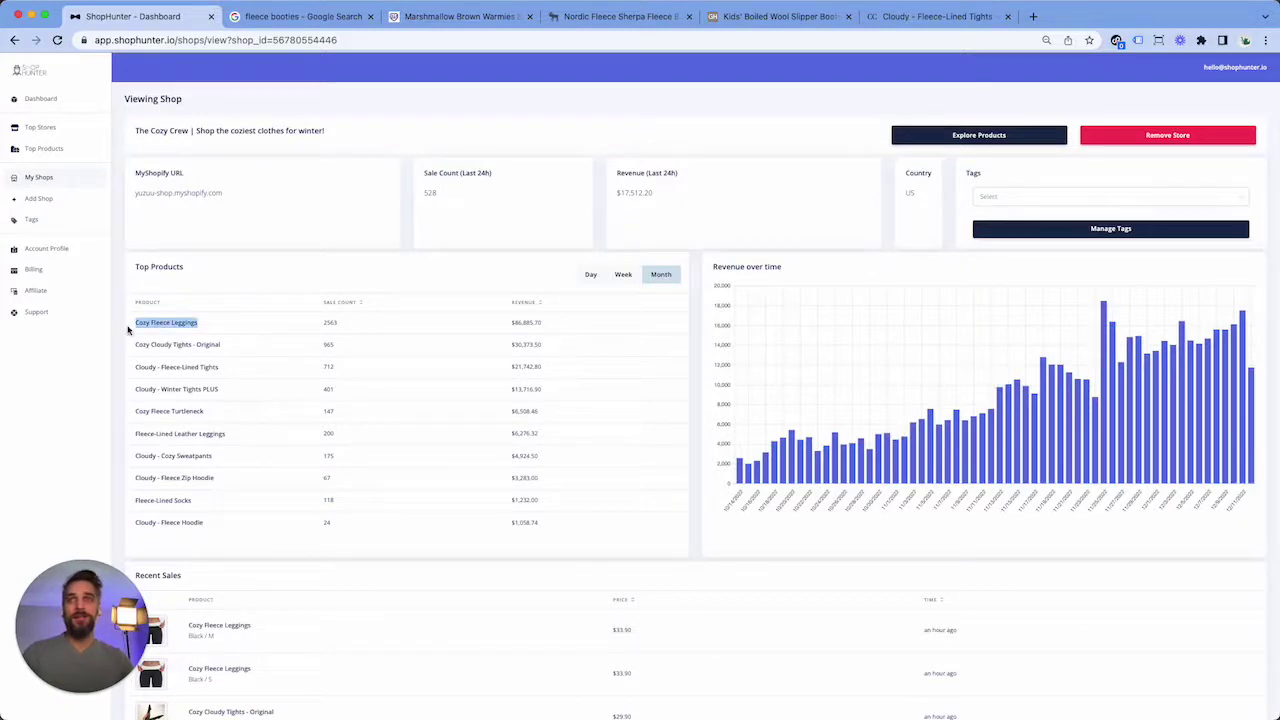
Search Google for "Cozy Fleece Leggings" and open the joyceetoy.com and Living a Sweeter Life shopping ads in new tabs
key("super+shift+l")
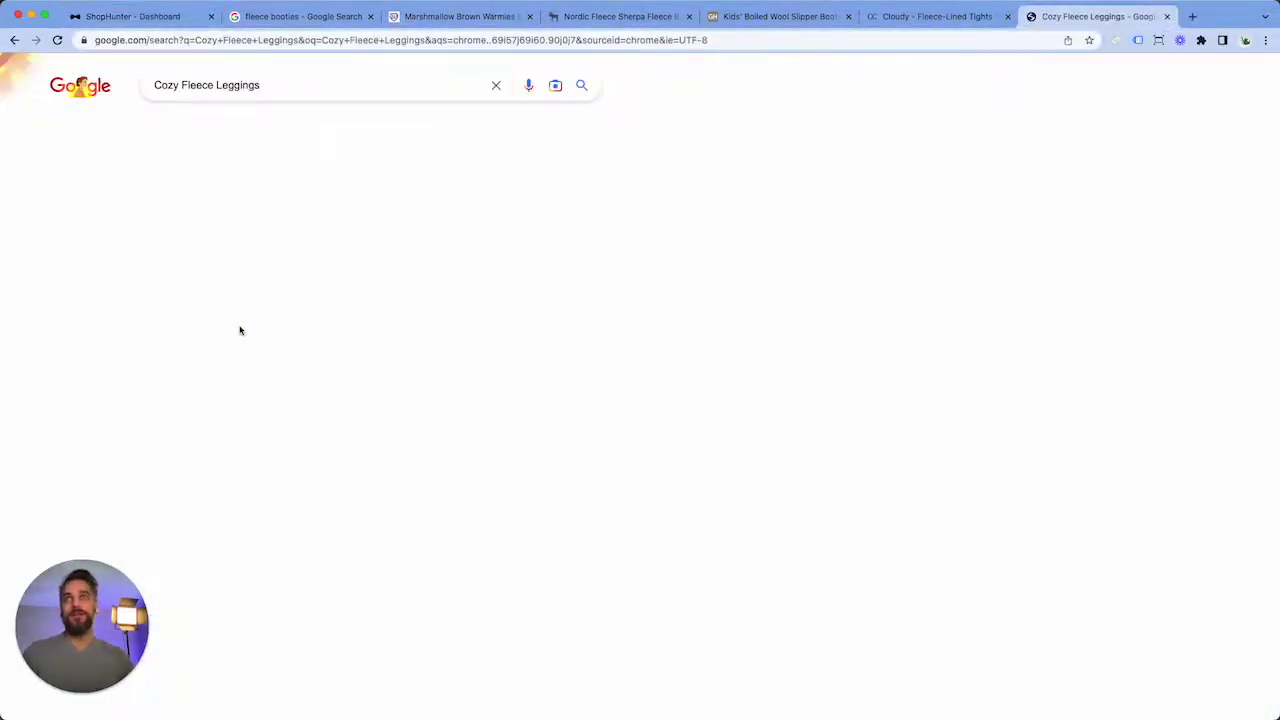
mouse_move(205, 336)
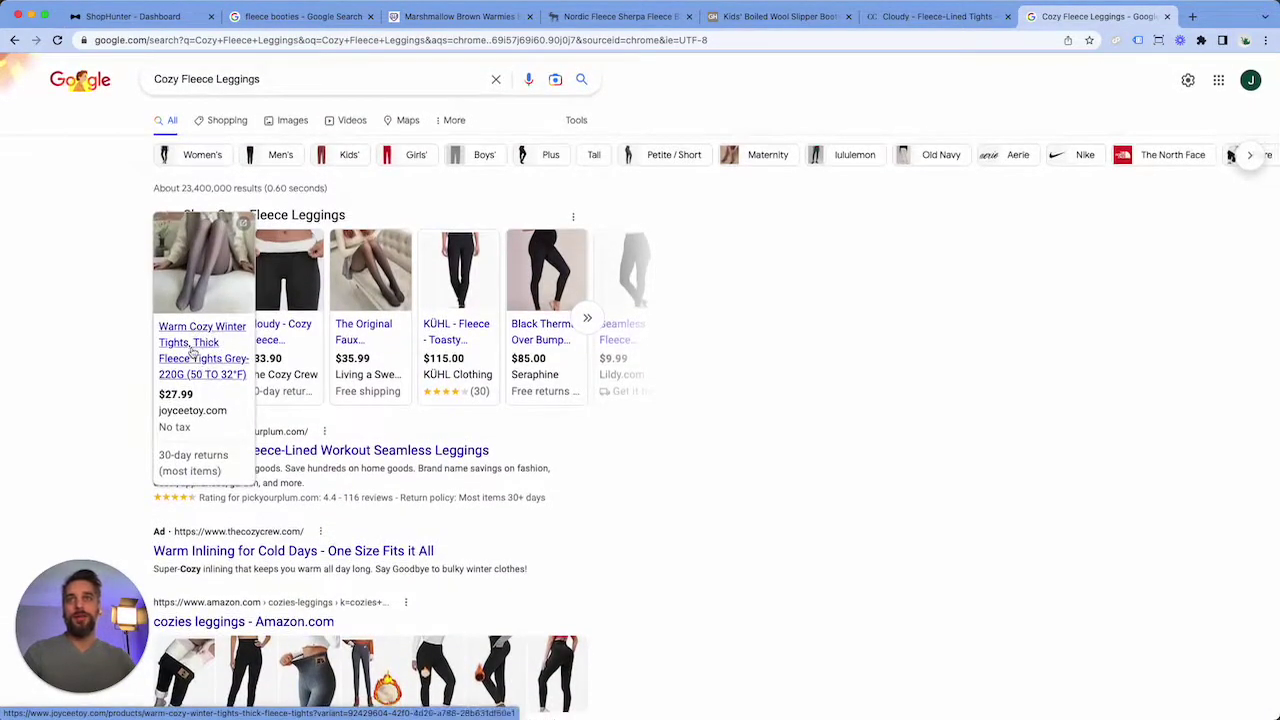
right_click(199, 349)
left_click(229, 356)
mouse_move(372, 343)
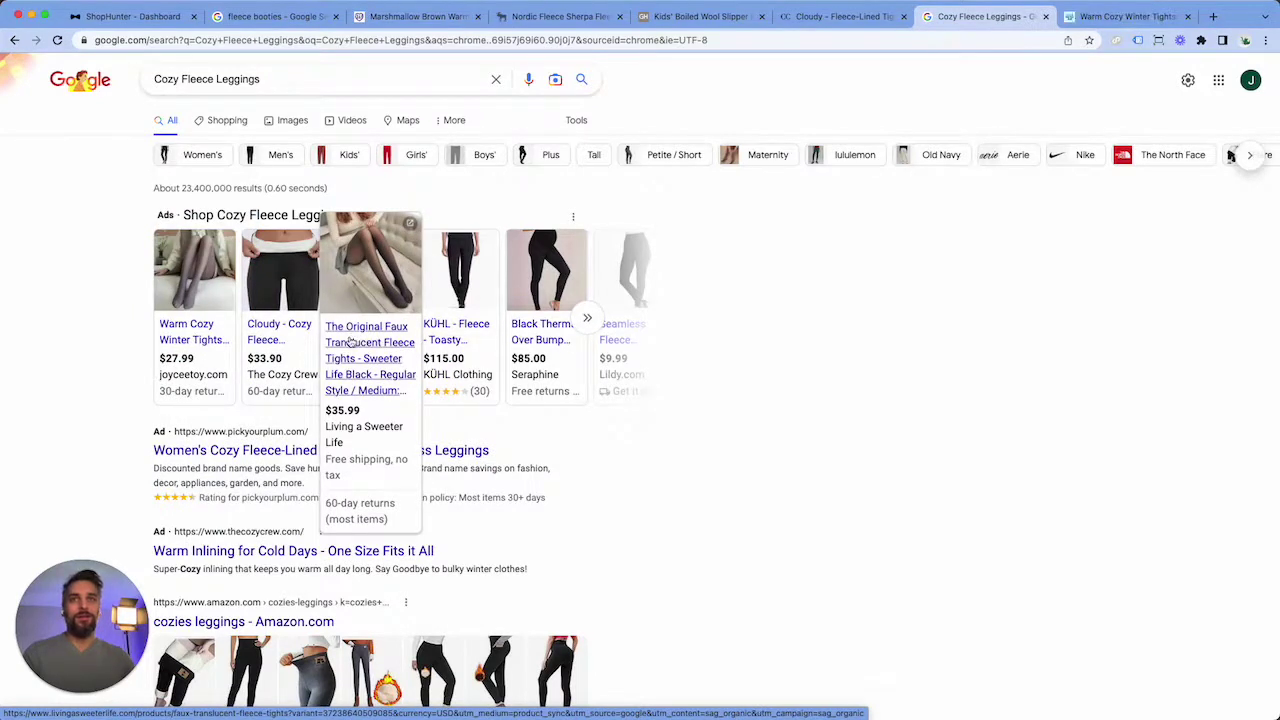
right_click(356, 340)
left_click(391, 342)
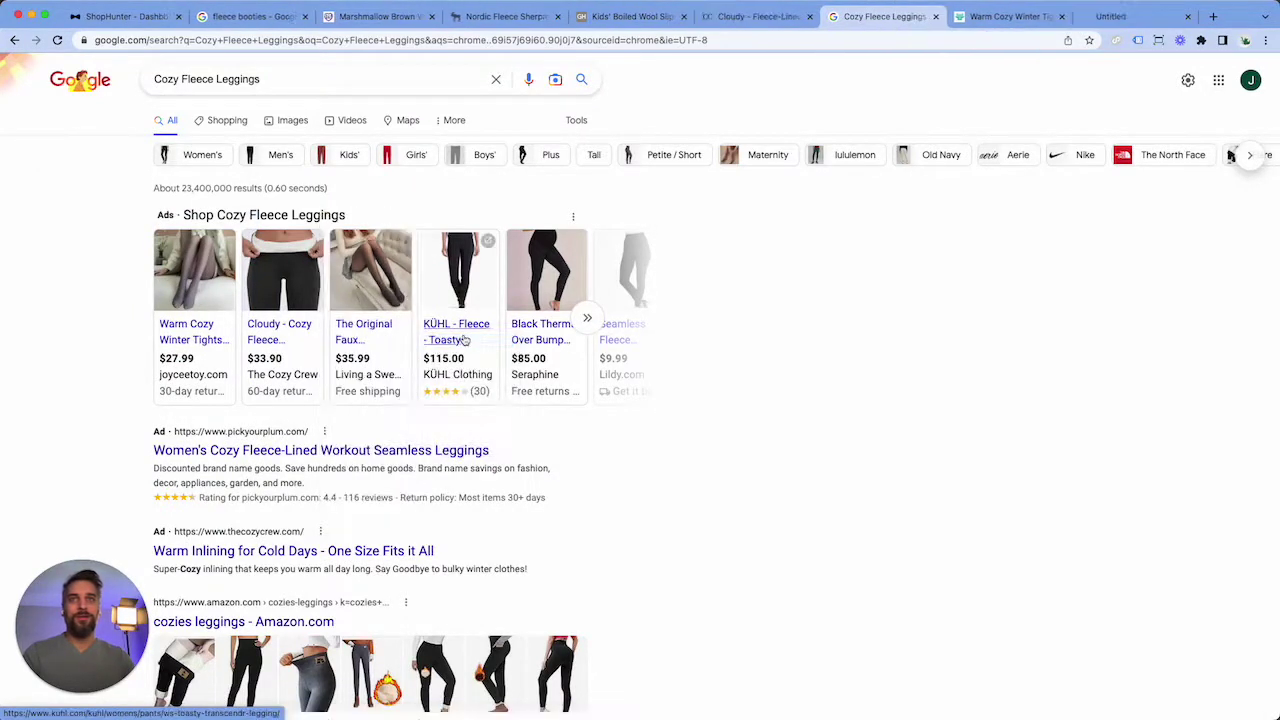
left_click(587, 318)
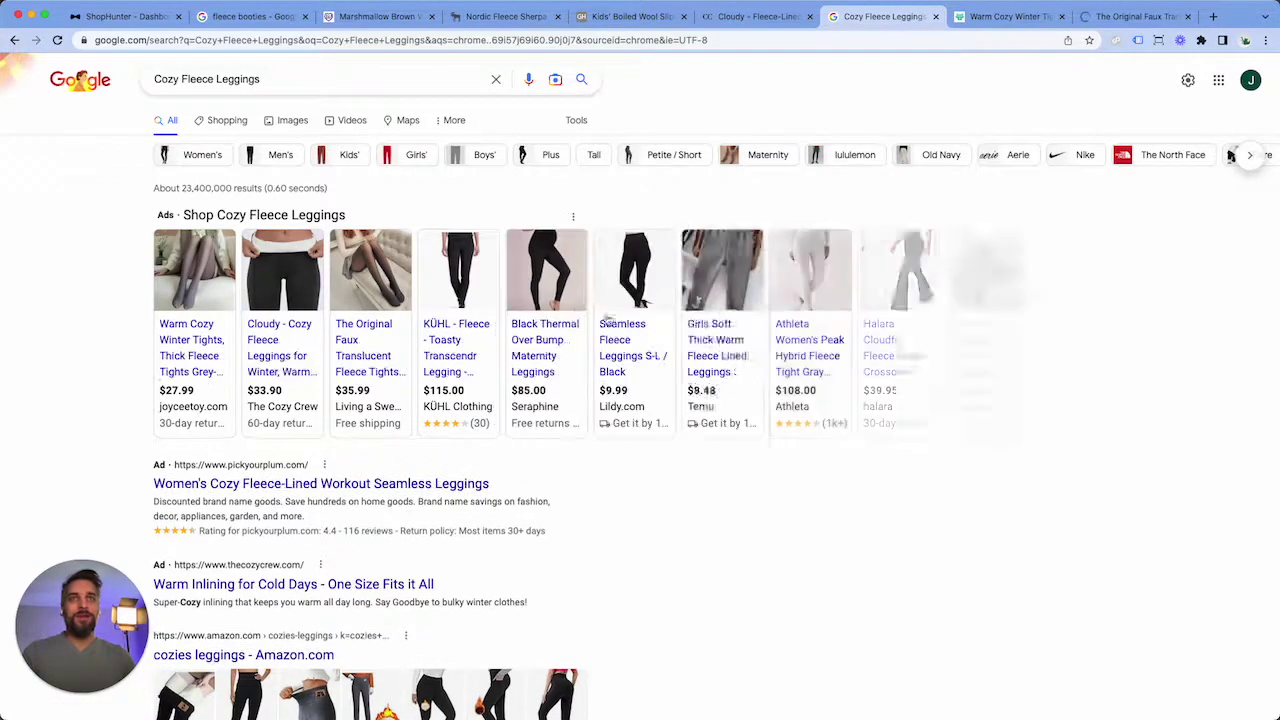
Copy the Joyceetoy store's base URL from its Warm Cozy Winter Tights product page
left_click(1003, 17)
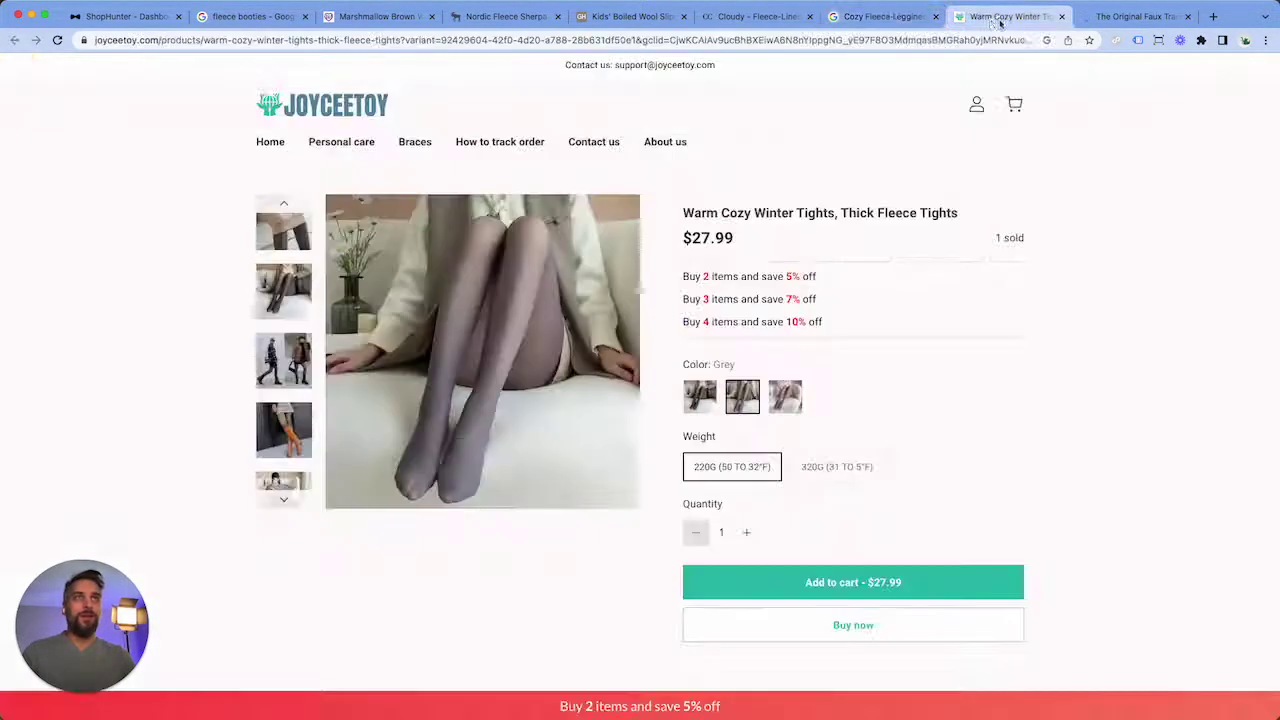
left_click_drag(161, 40, 95, 40)
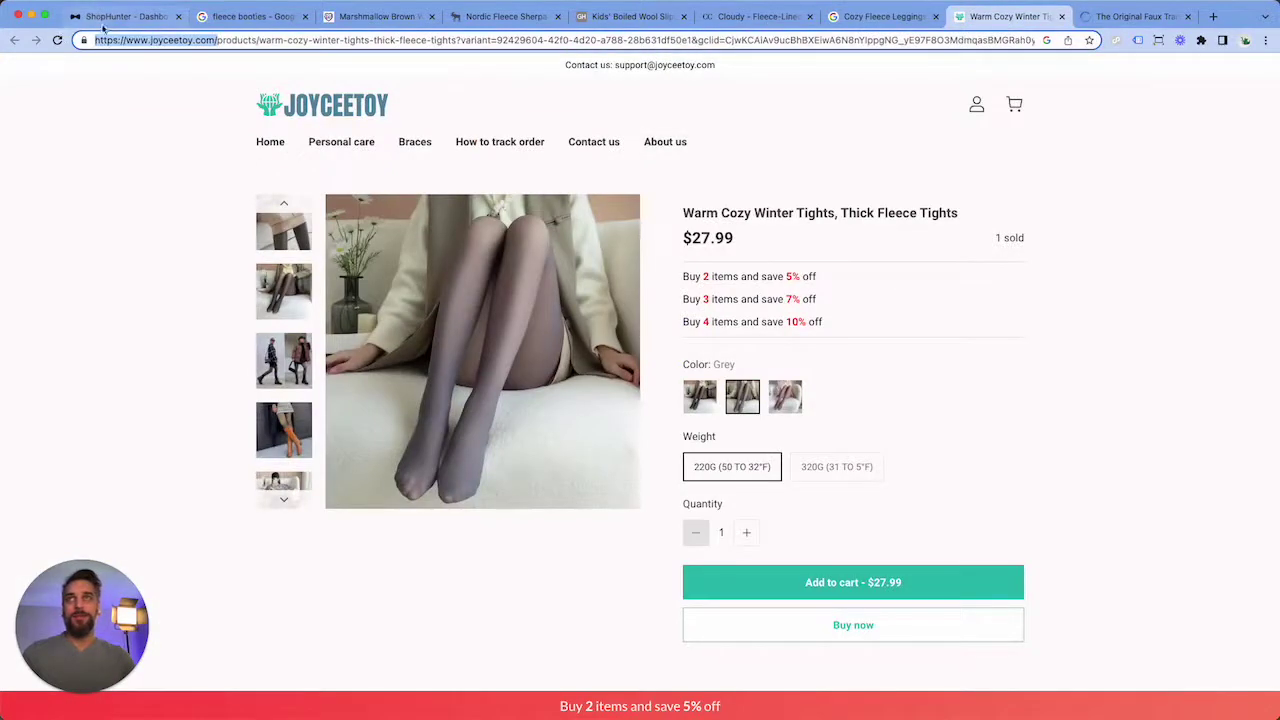
Assign the winter tag to The Cozy Crew shop in ShopHunter
left_click(120, 16)
left_click(1033, 198)
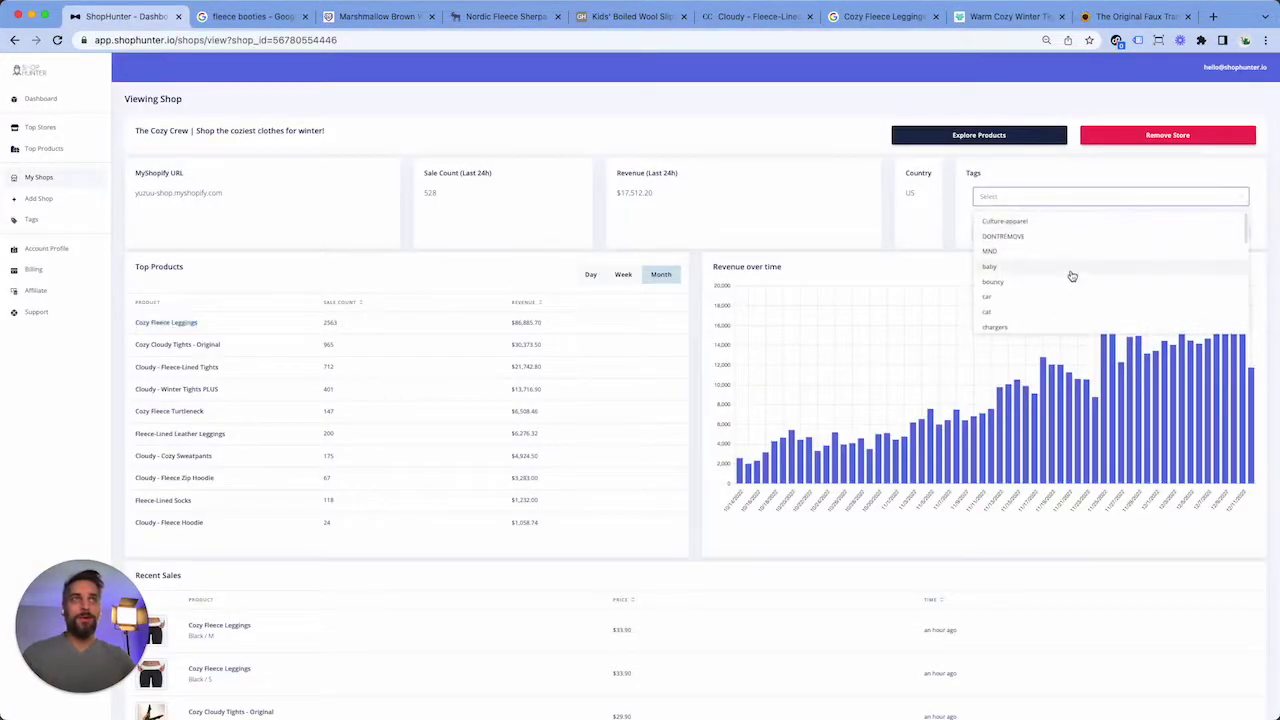
scroll(1037, 290, "down", 3)
left_click(995, 308)
left_click(695, 144)
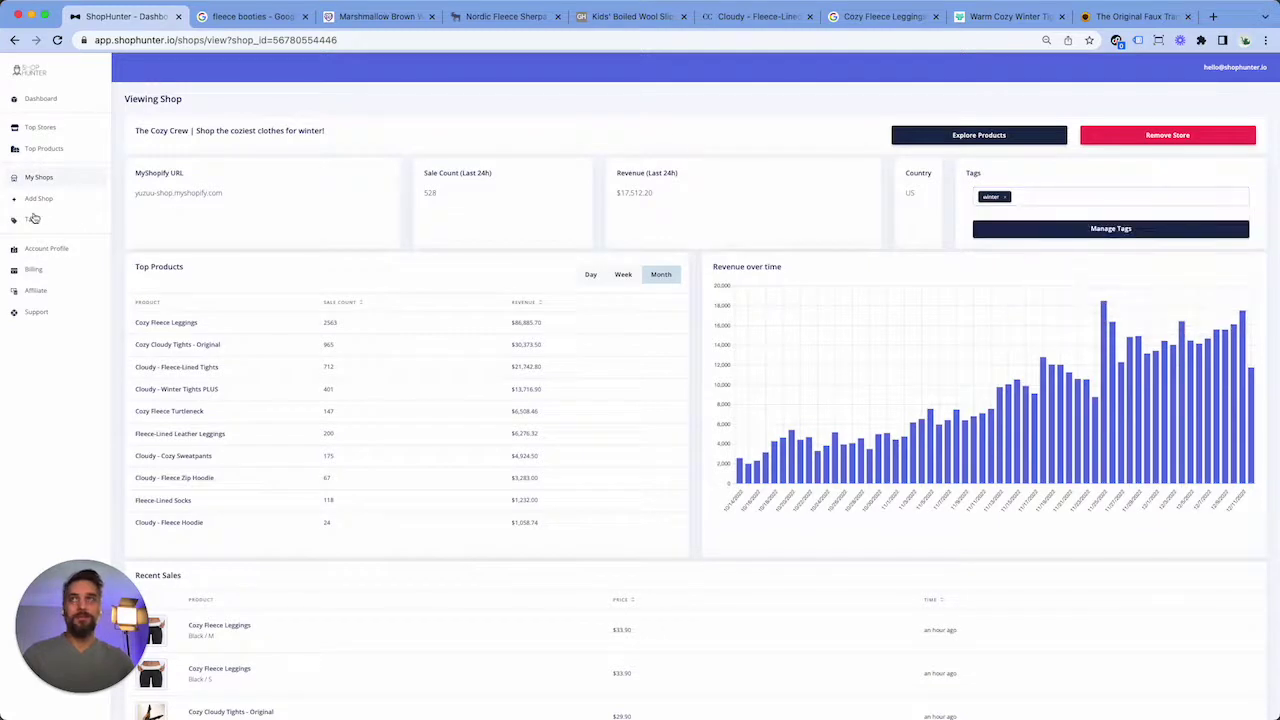
Try to look up joyceetoy.com as a new shop in ShopHunter, and close its product page
left_click(40, 198)
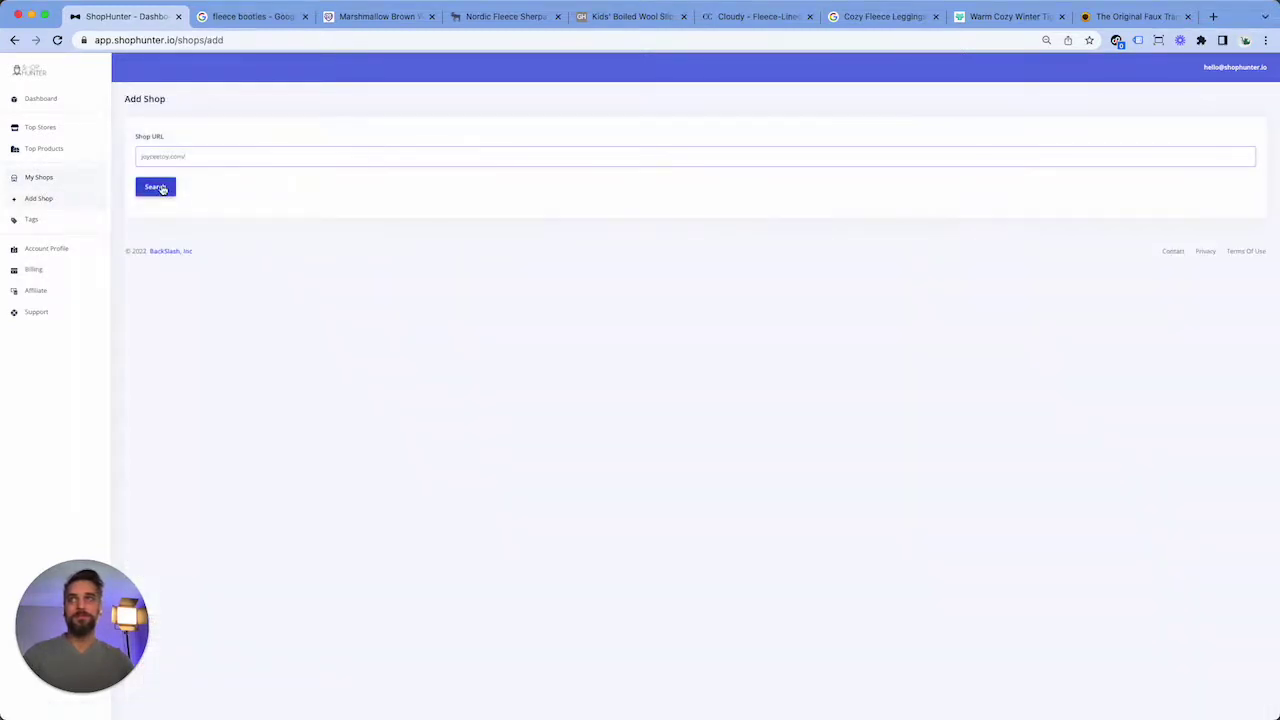
left_click(155, 189)
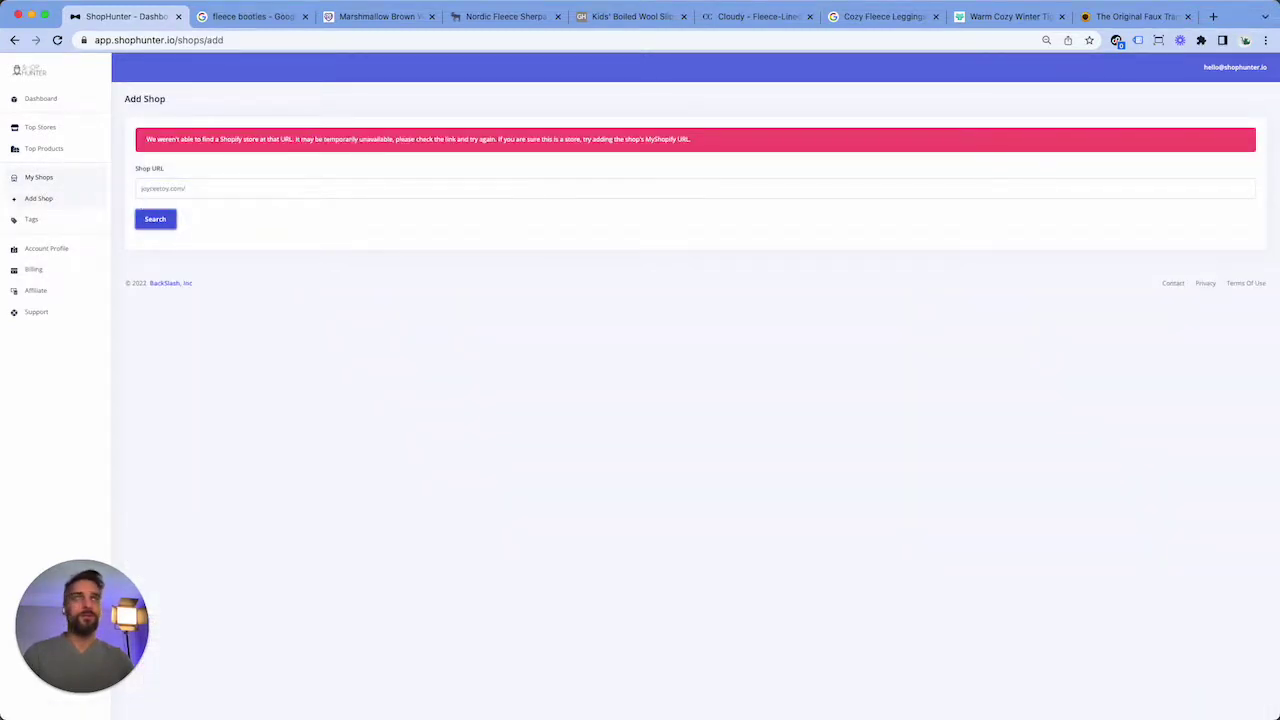
left_click(1052, 17)
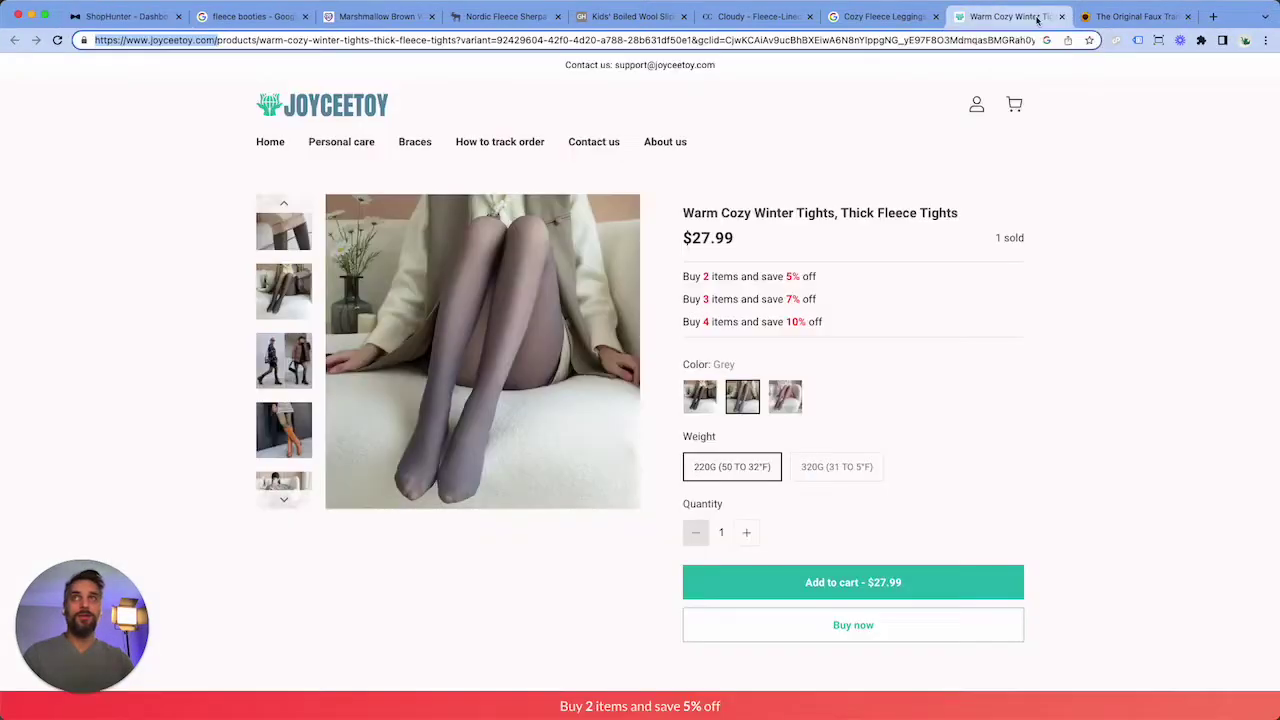
left_click(1061, 17)
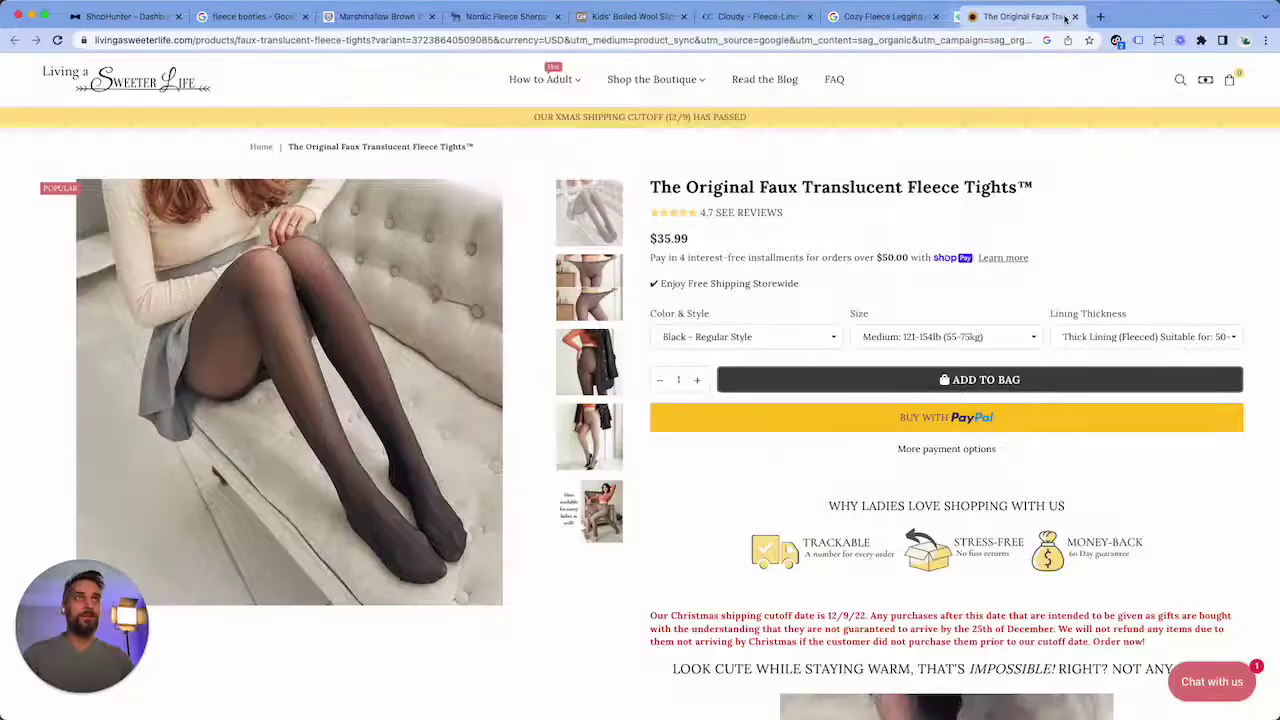
Copy the Living a Sweeter Life store's base URL, look it up as a new shop in ShopHunter, and start tracking it
left_click_drag(190, 40, 95, 40)
key("super+c")
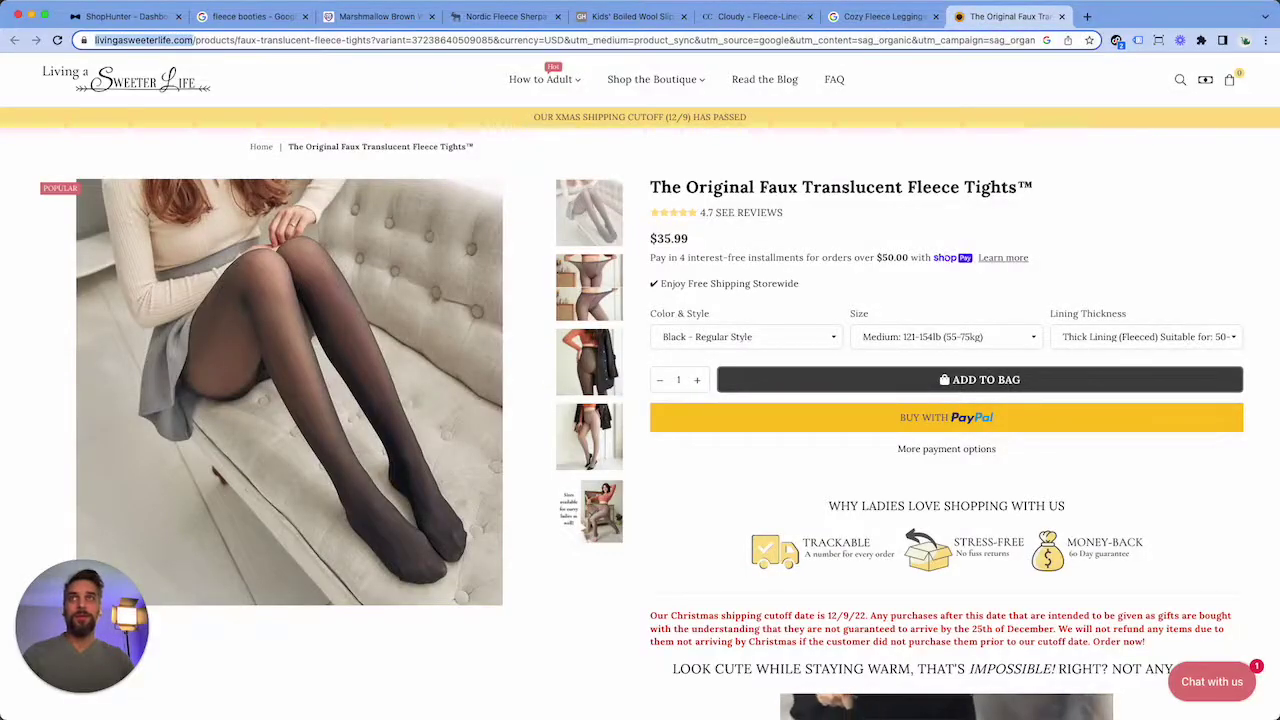
left_click(128, 17)
left_click(184, 188)
key("super+v")
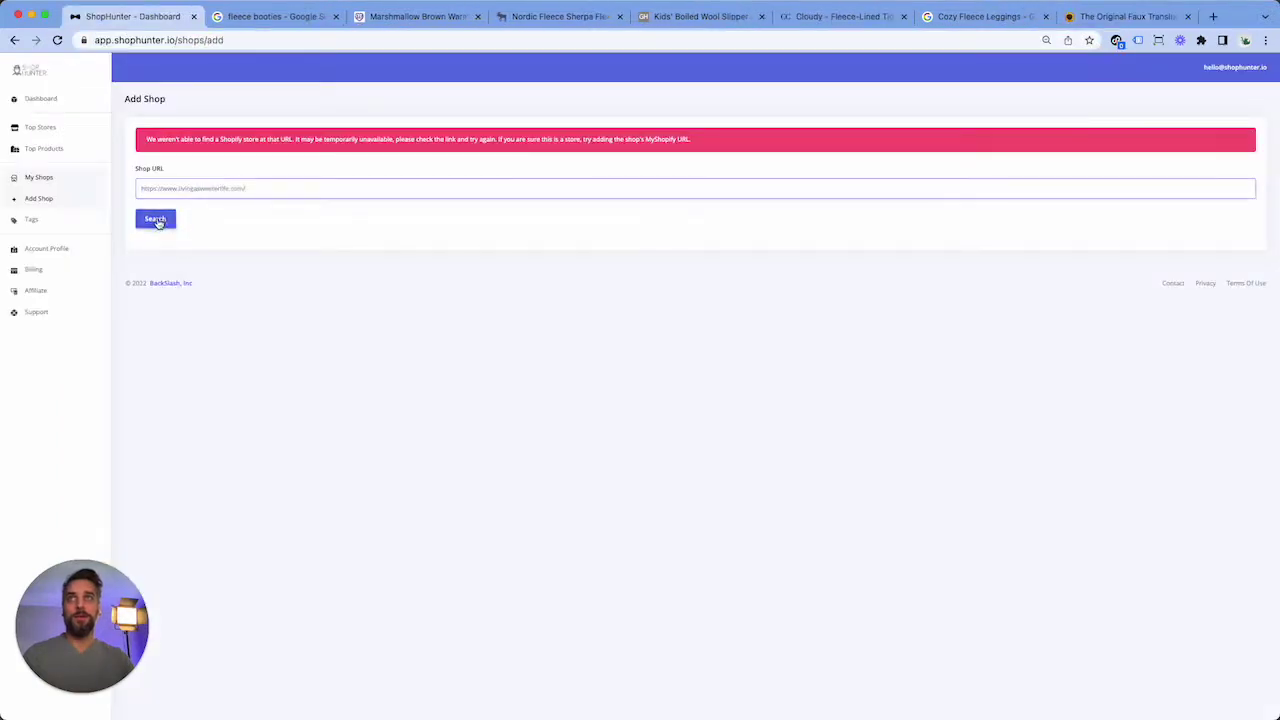
left_click(157, 218)
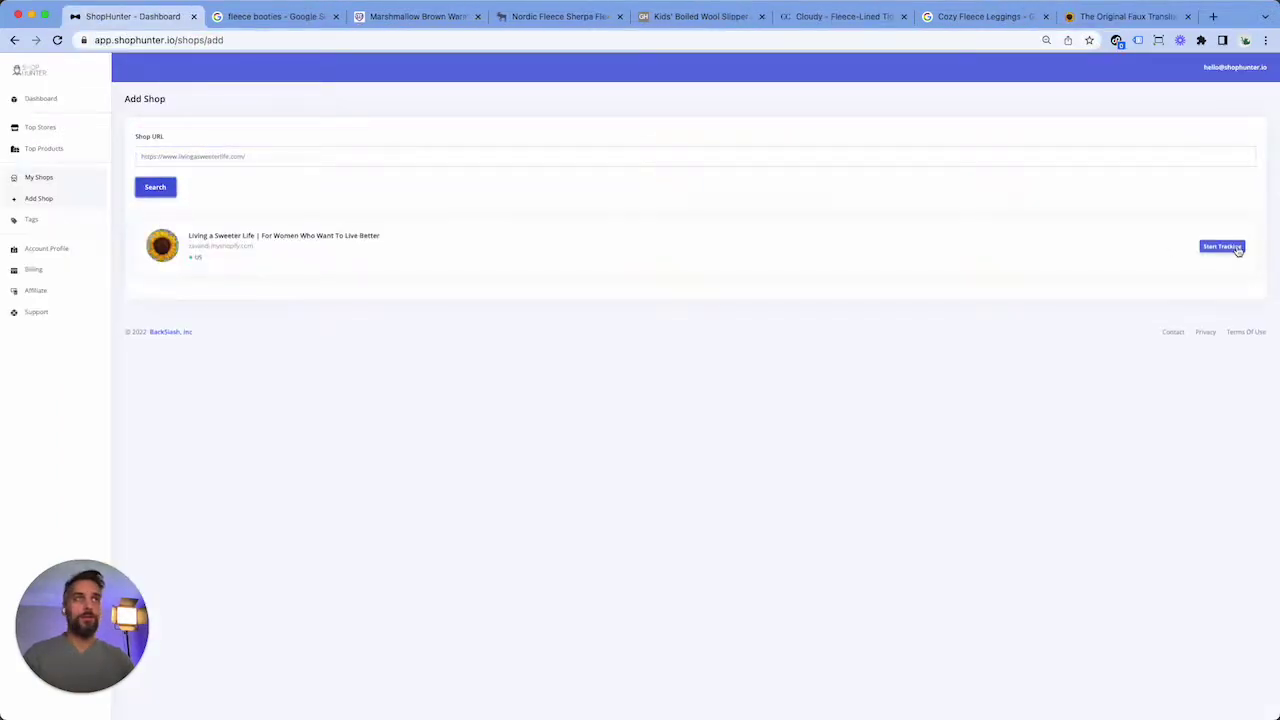
left_click(1236, 250)
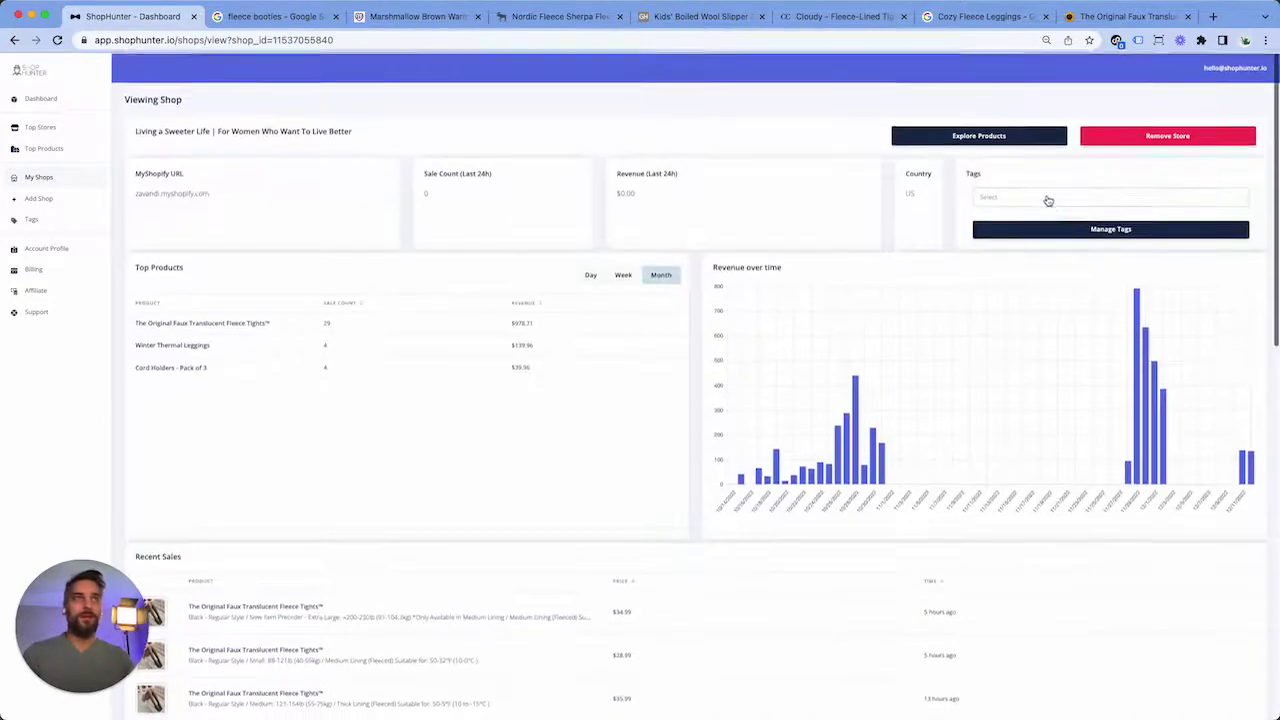
Assign the winter tag to the Living a Sweeter Life shop
left_click(1049, 198)
scroll(1040, 296, "down", 5)
left_click(1047, 309)
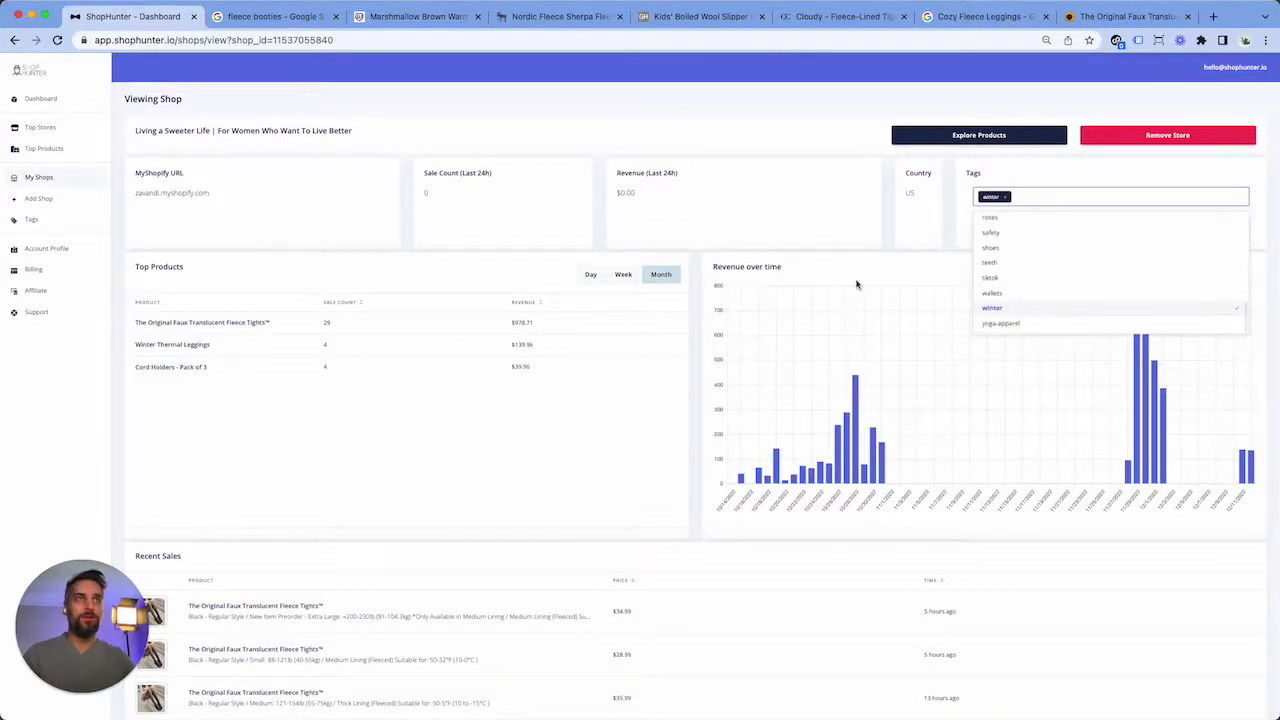
left_click(717, 151)
left_click(1115, 16)
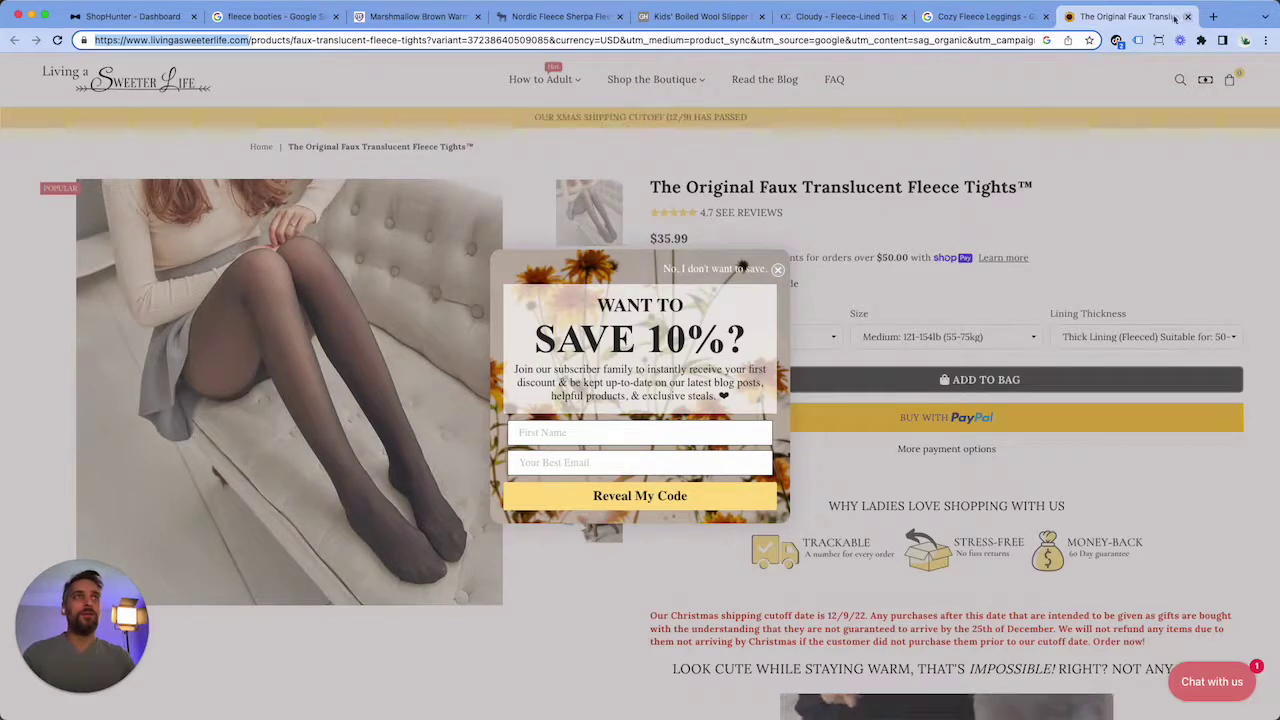
left_click(64, 20)
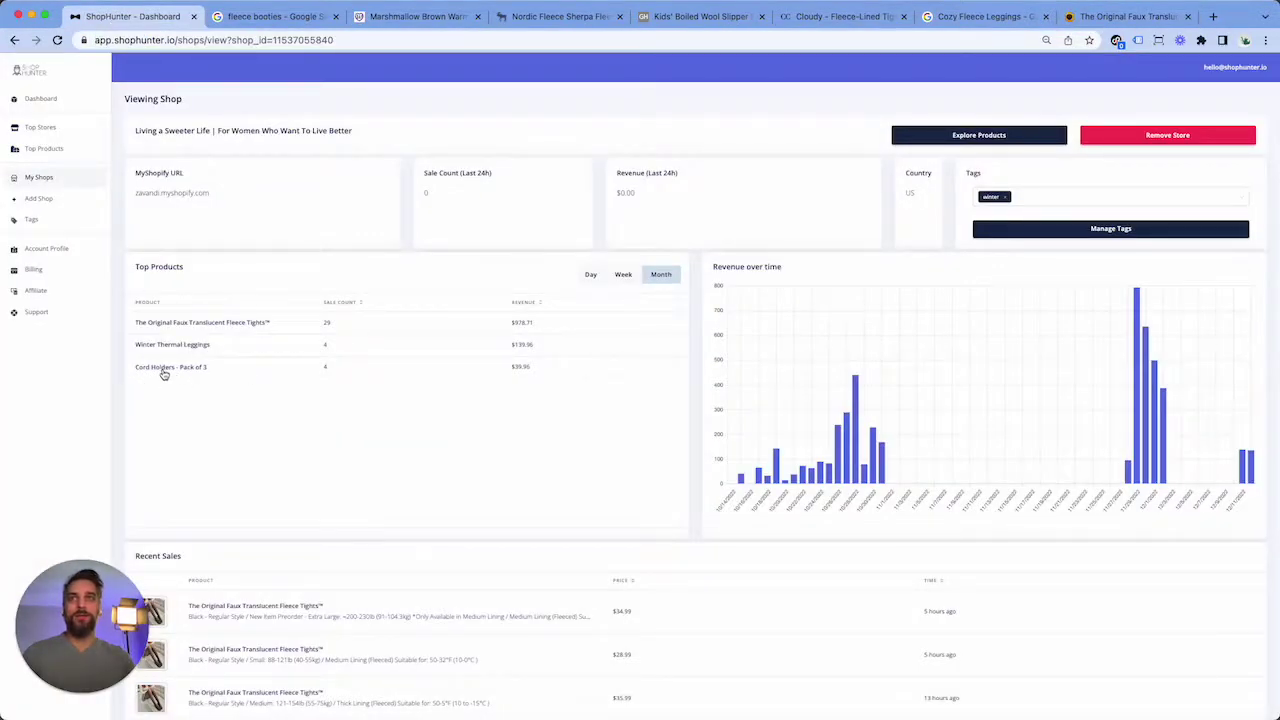
Copy the top product name "Winter Thermal Leggings" from the shop and search Google for it in place of the store's product page
left_click_drag(224, 345, 137, 349)
key("super+c")
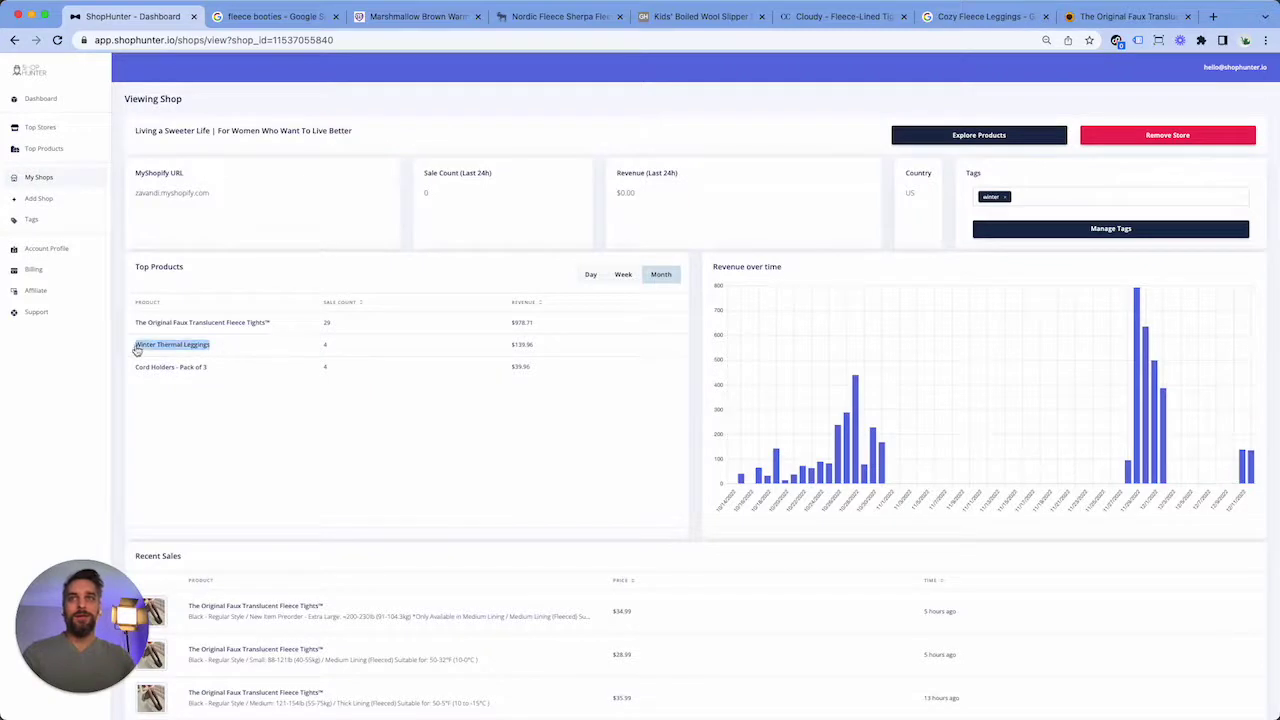
left_click(268, 402)
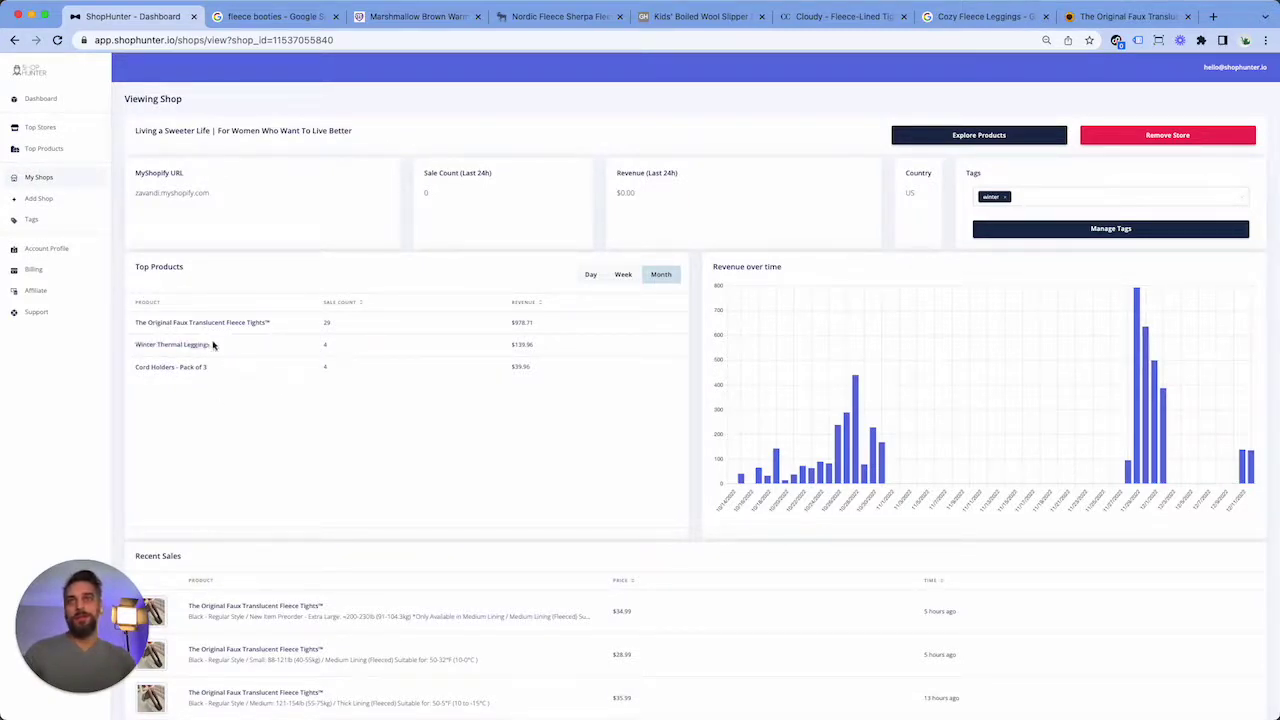
left_click(1138, 12)
left_click(808, 38)
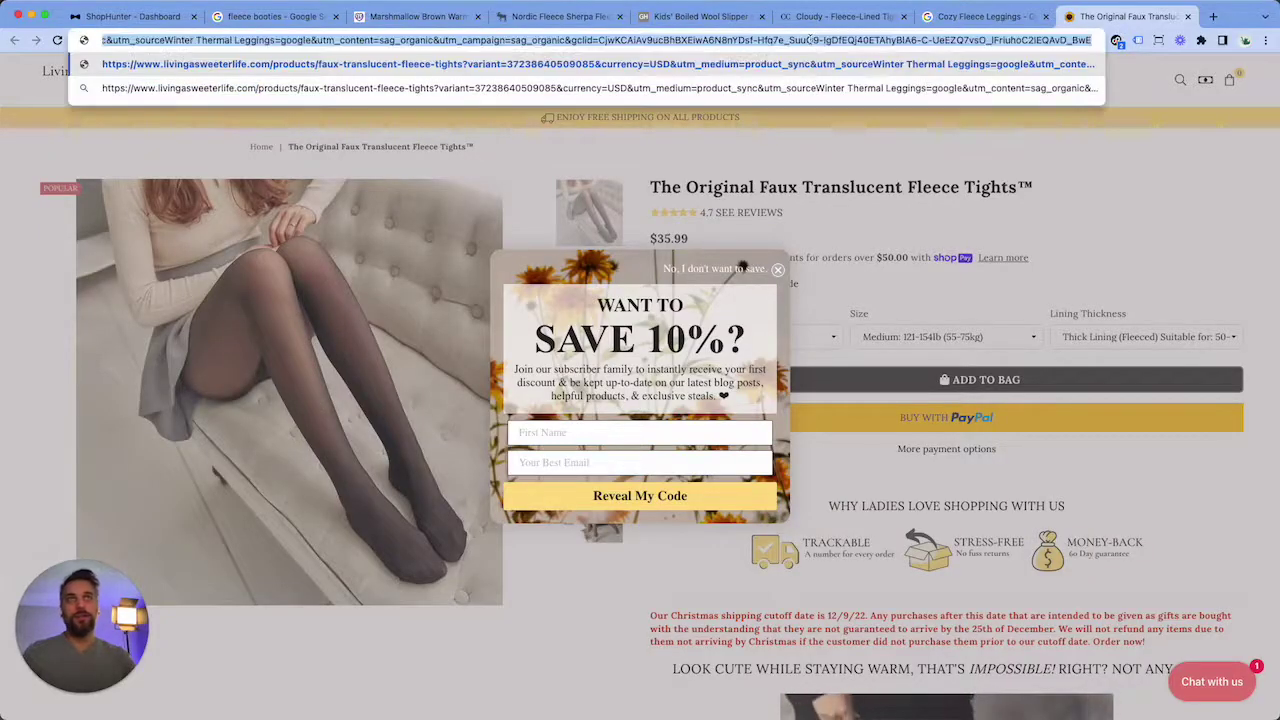
key("super+v")
key("Return")
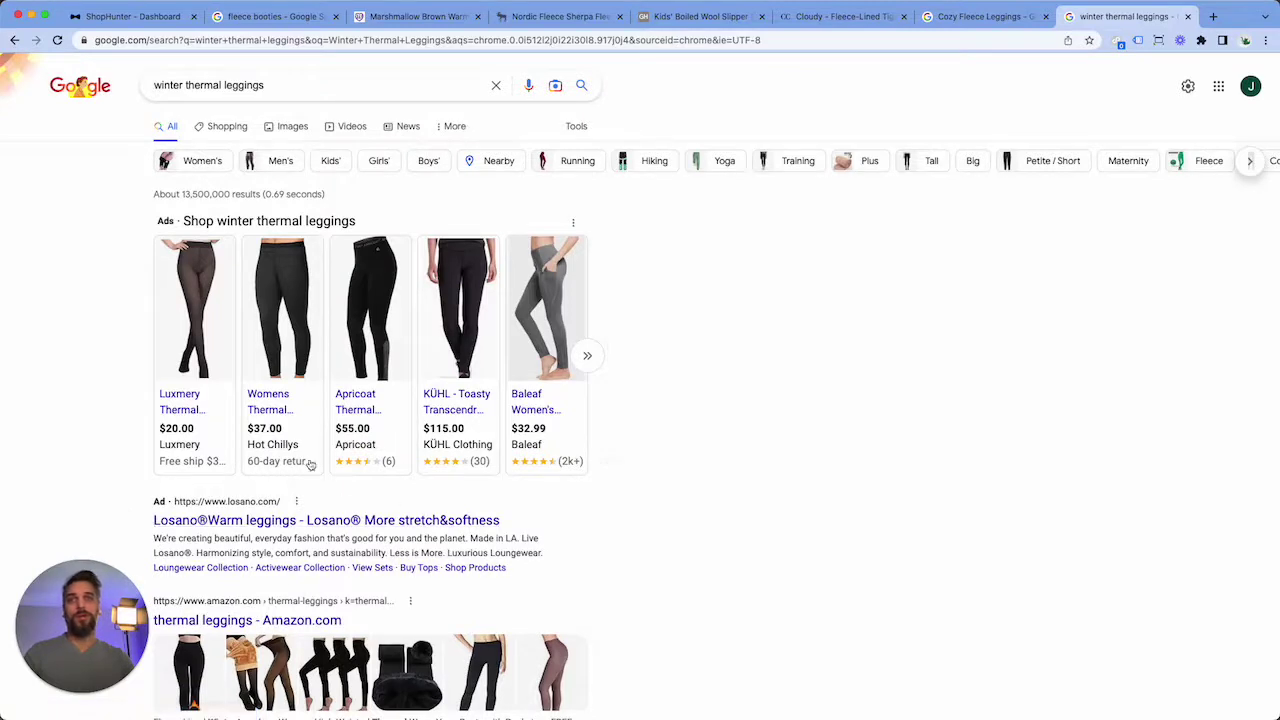
Open the Luxmery, Hot Chillys and Apricoat thermal leggings shopping ads in new tabs
right_click(172, 405)
left_click(212, 410)
right_click(272, 404)
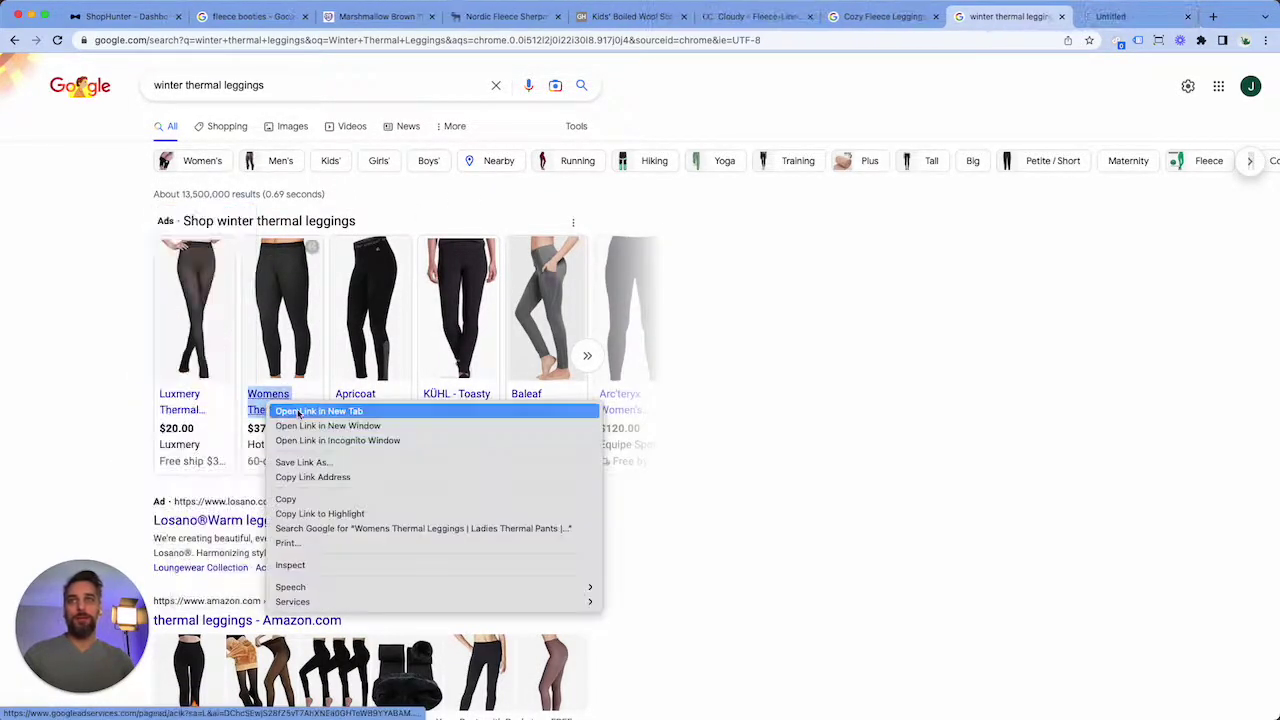
left_click(298, 412)
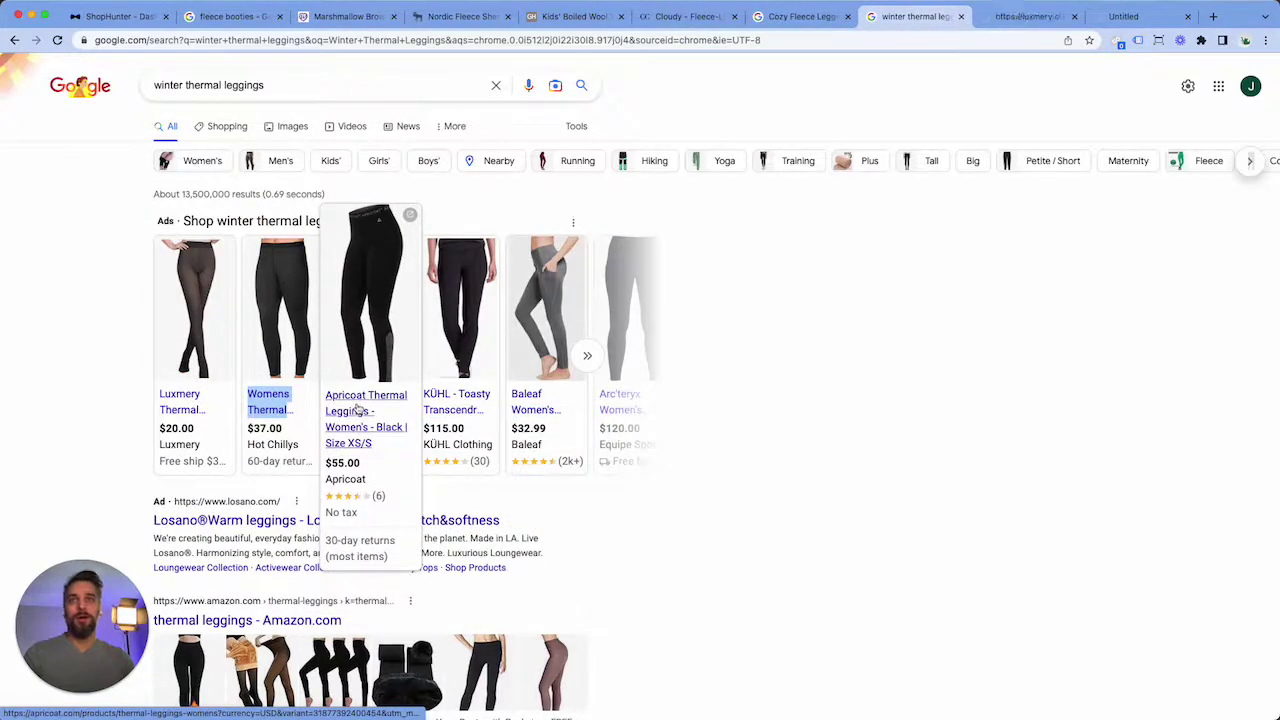
right_click(356, 400)
left_click(392, 409)
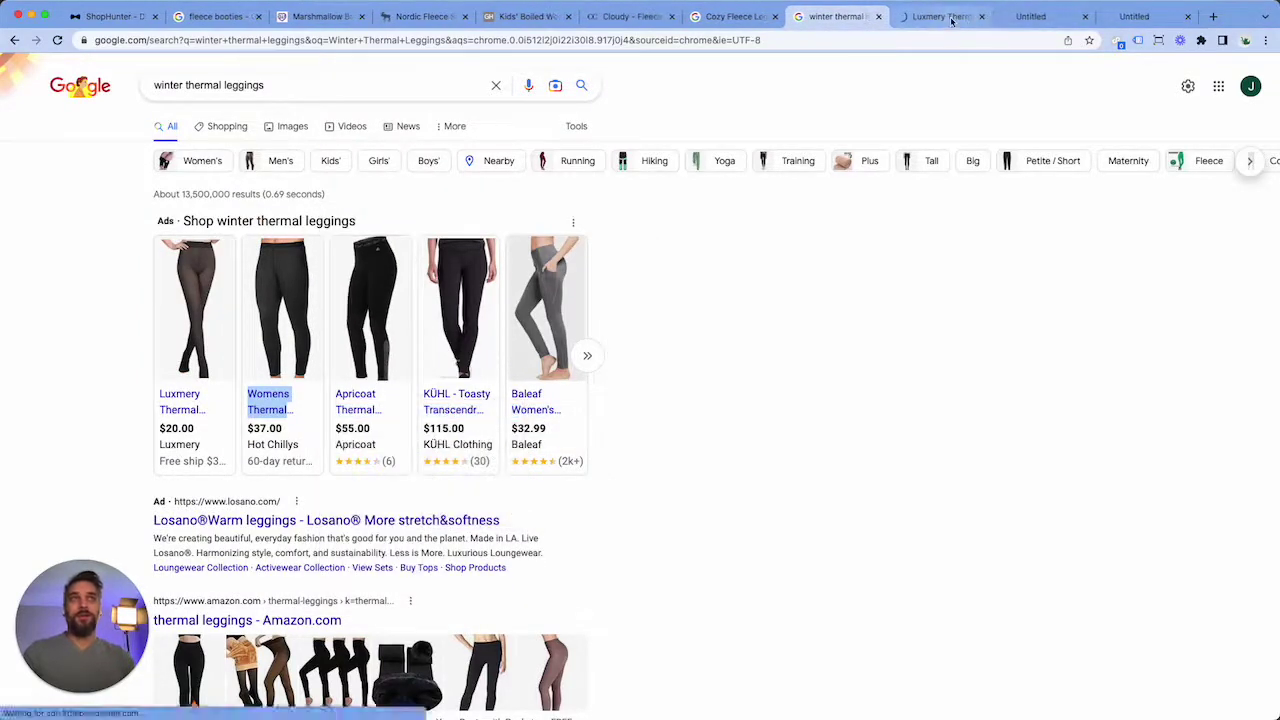
Take the base URL from Luxmery's product page, look up luxmery.com as a new shop in ShopHunter, and start tracking it
left_click(955, 17)
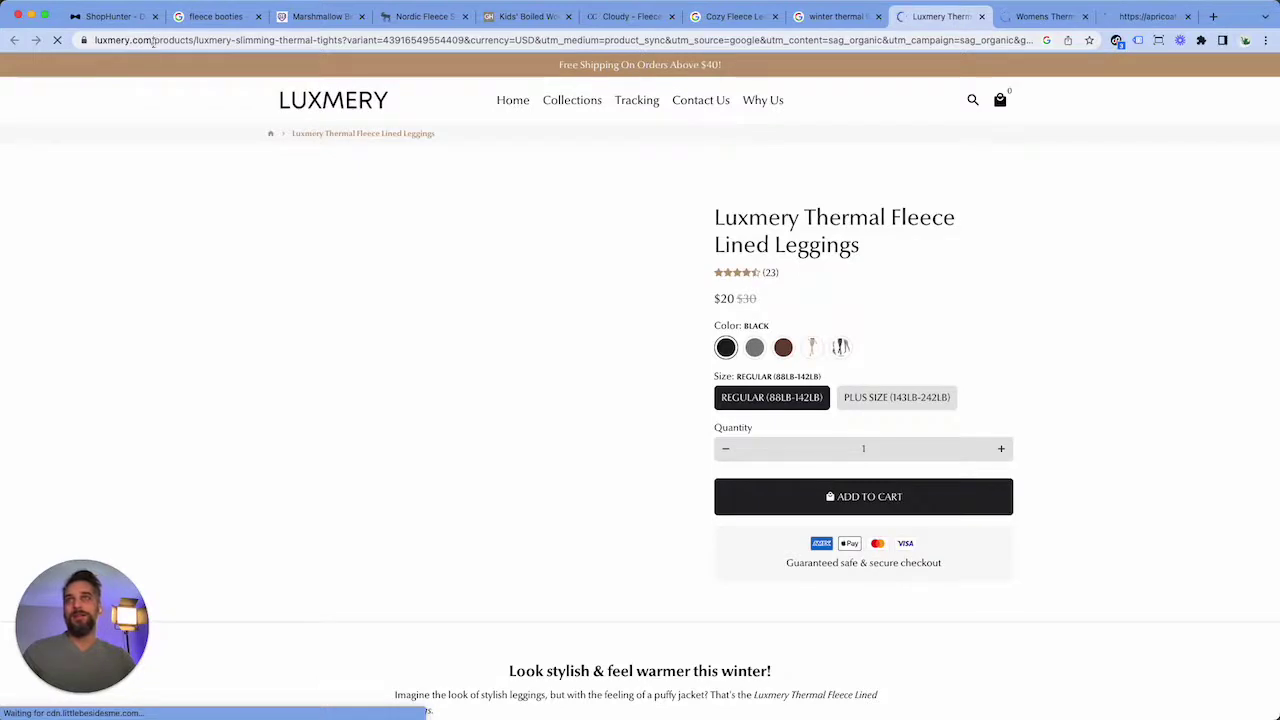
left_click(110, 16)
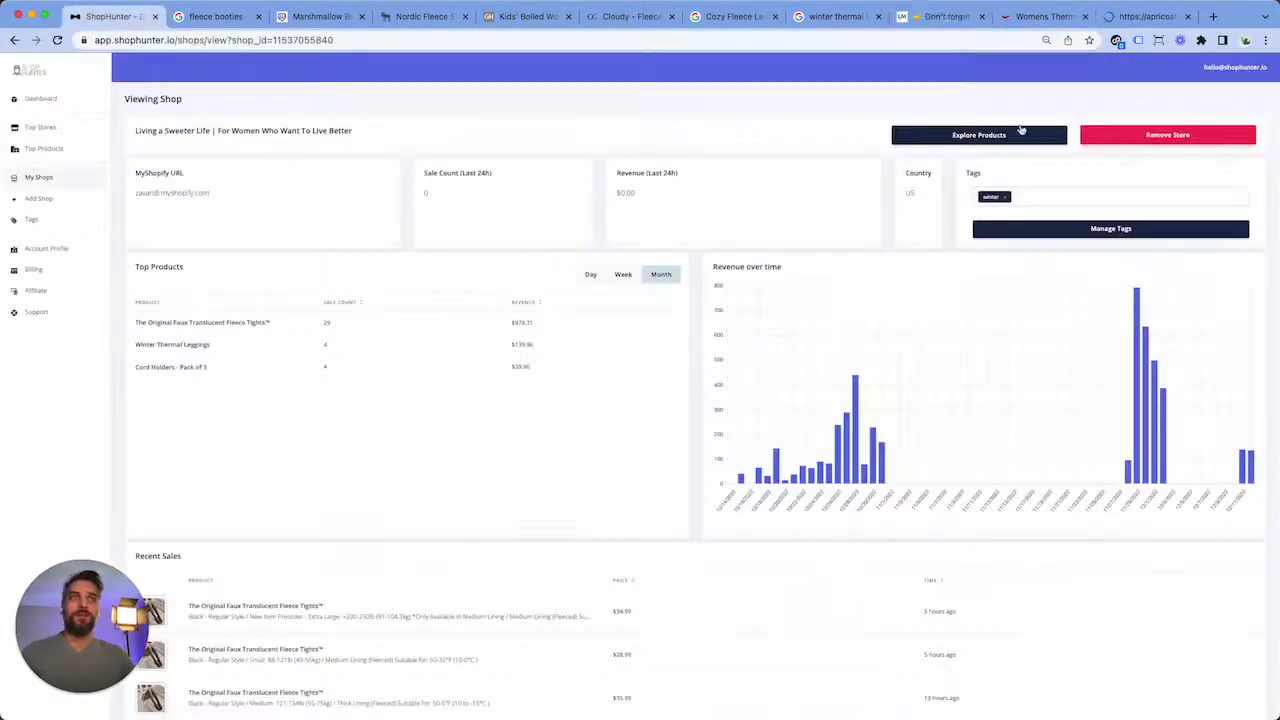
left_click(48, 199)
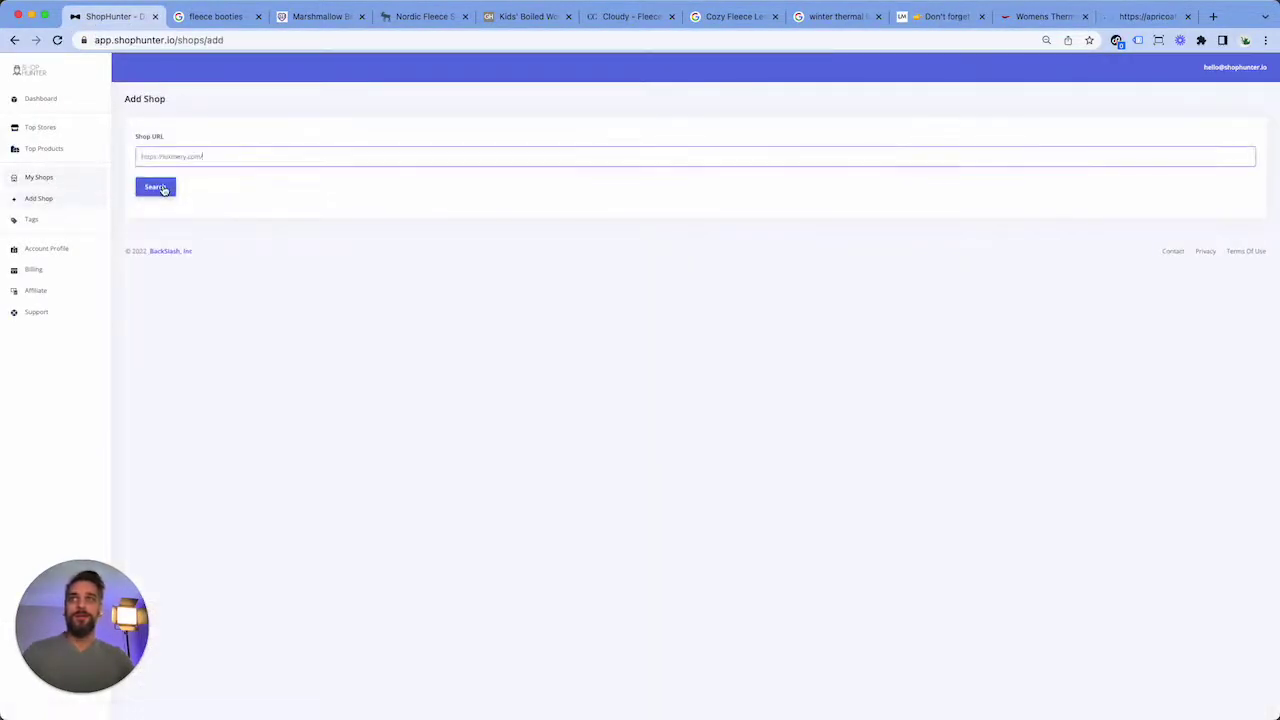
left_click(160, 188)
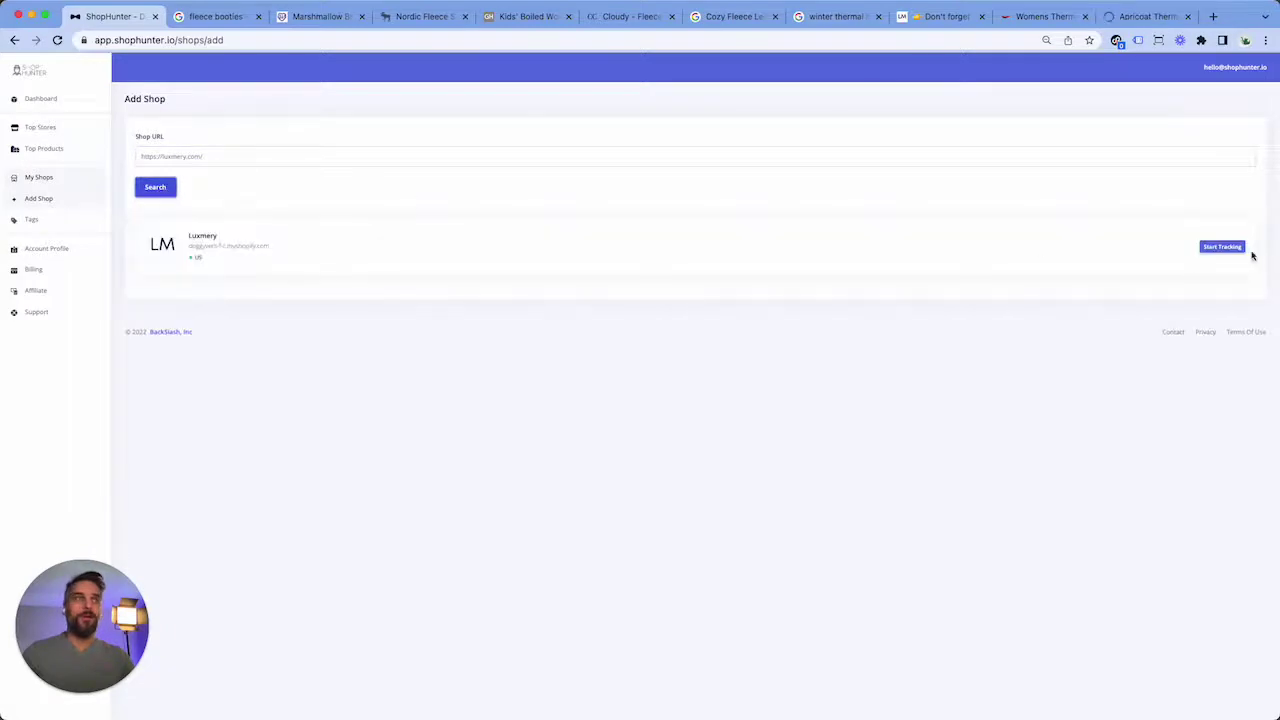
left_click(1232, 248)
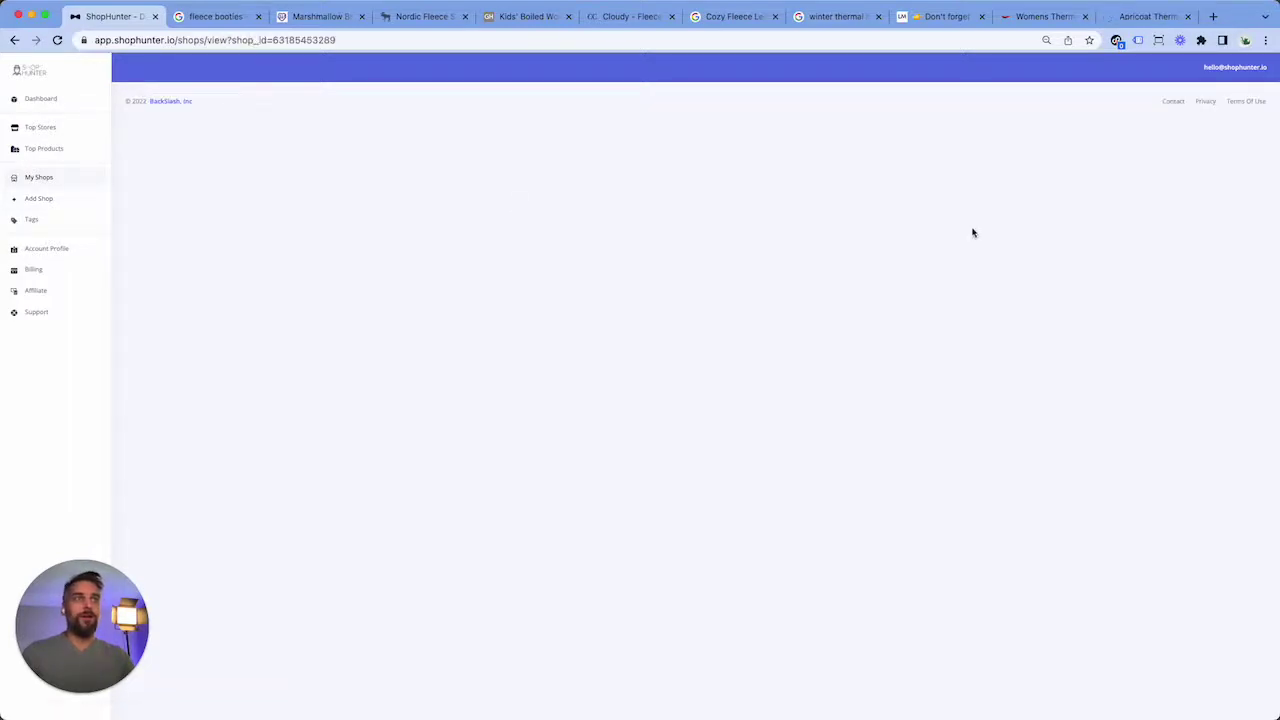
Assign the winter tag to the Luxmery shop
left_click(1071, 199)
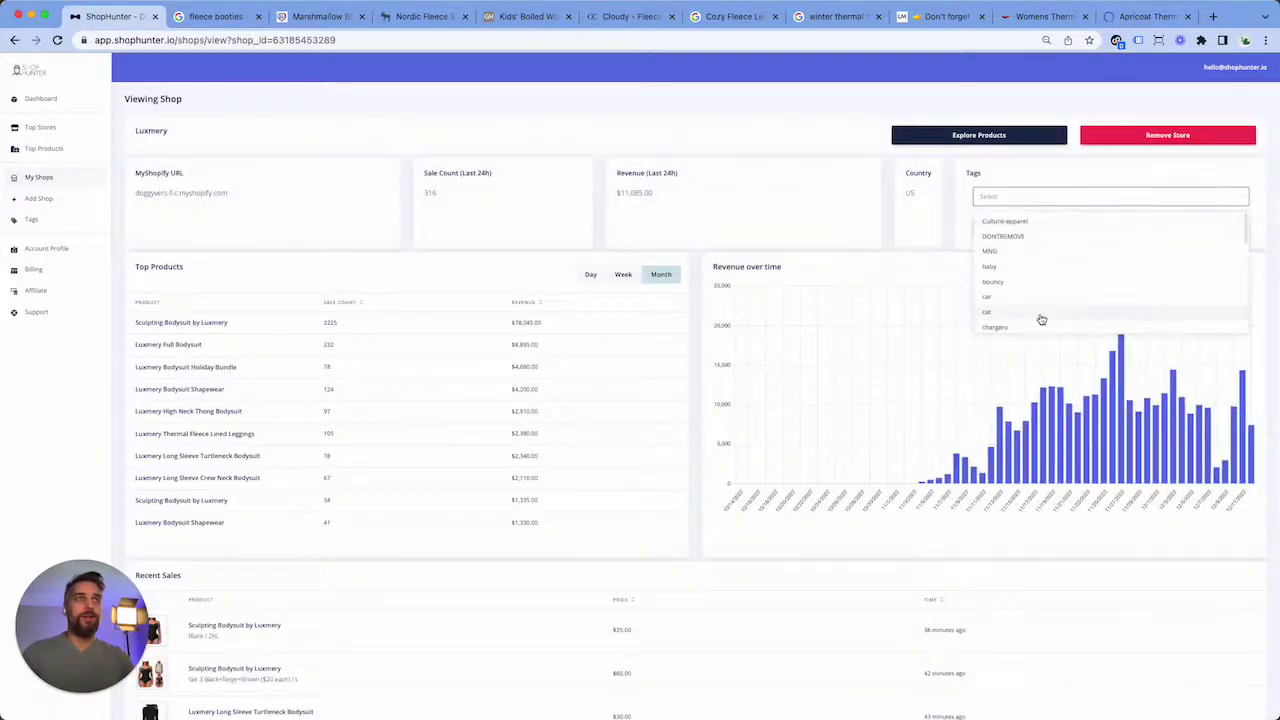
scroll(1040, 318, "down", 8)
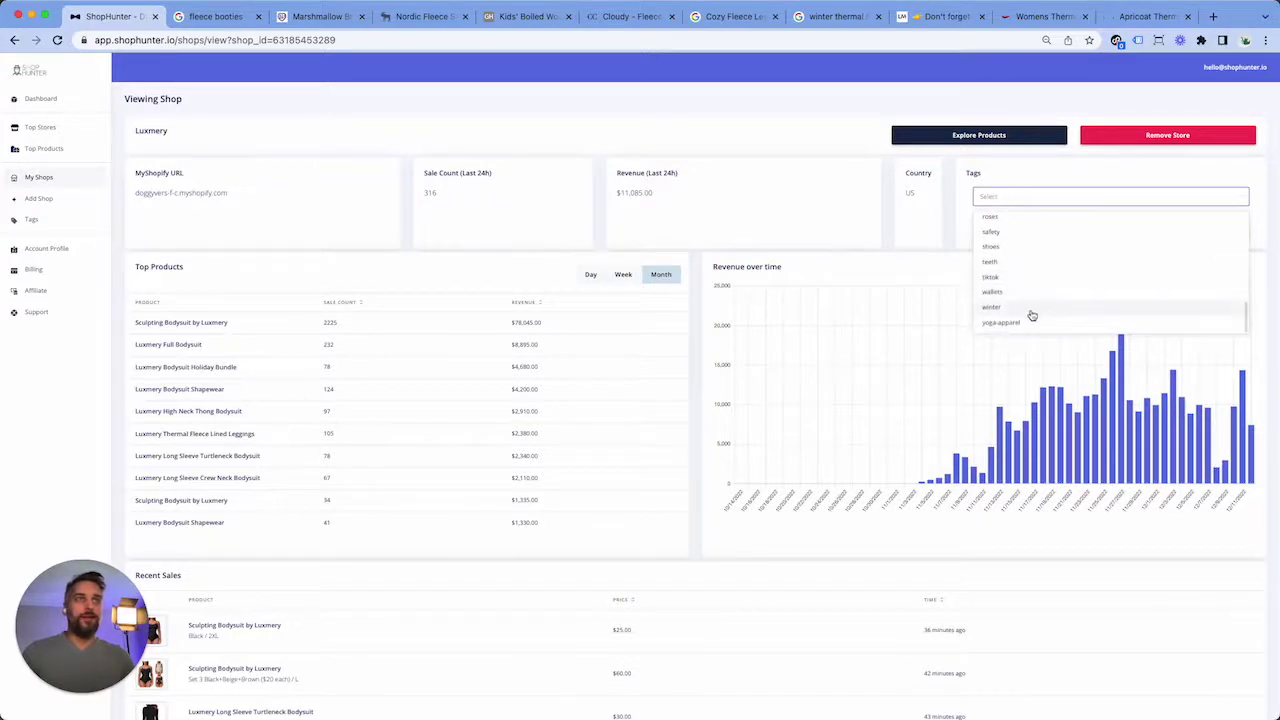
left_click(1032, 312)
left_click(230, 267)
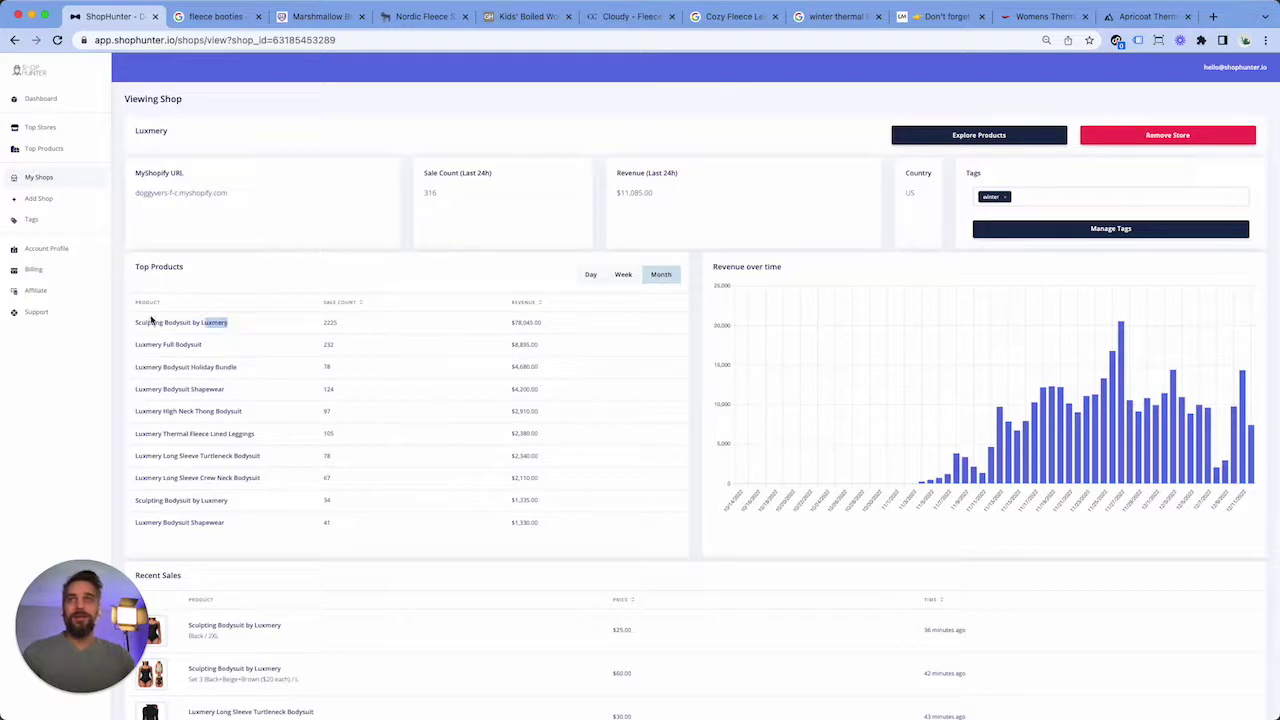
Examine the product details, variants and revenue chart of Luxmery's Sculpting Bodysuit, and return to the shop overview
left_click(181, 322)
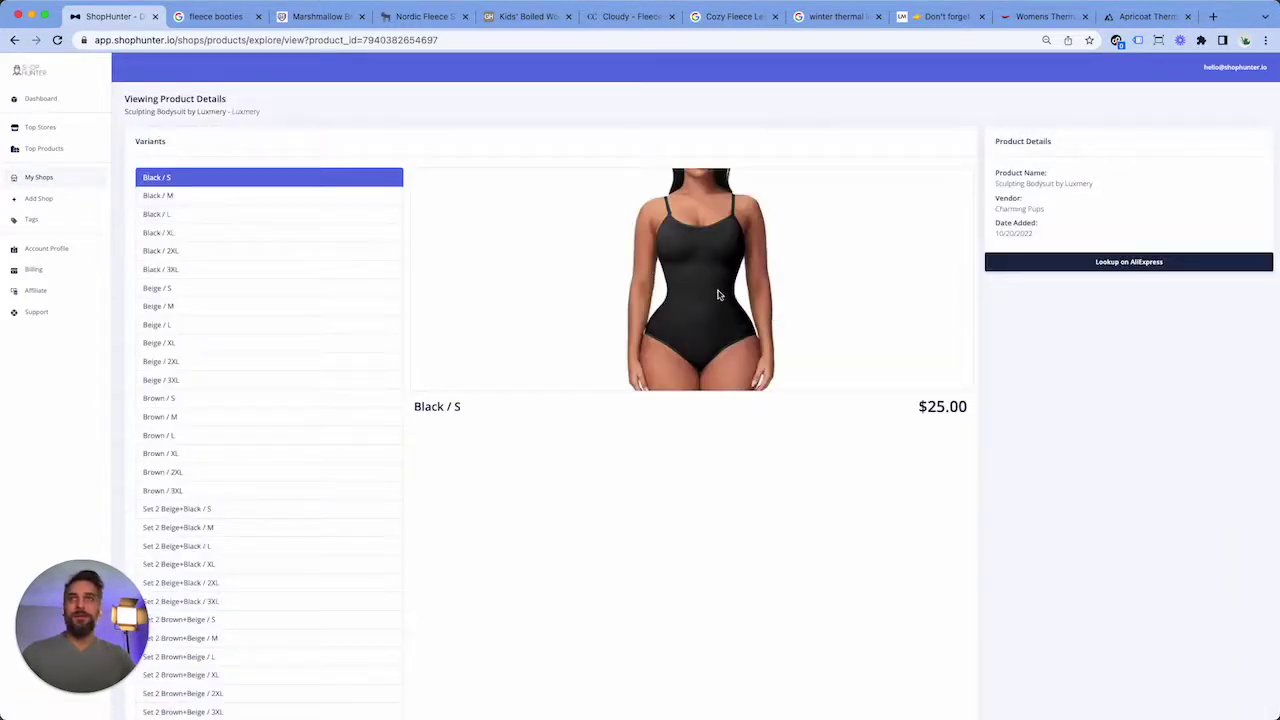
scroll(774, 423, "down", 5)
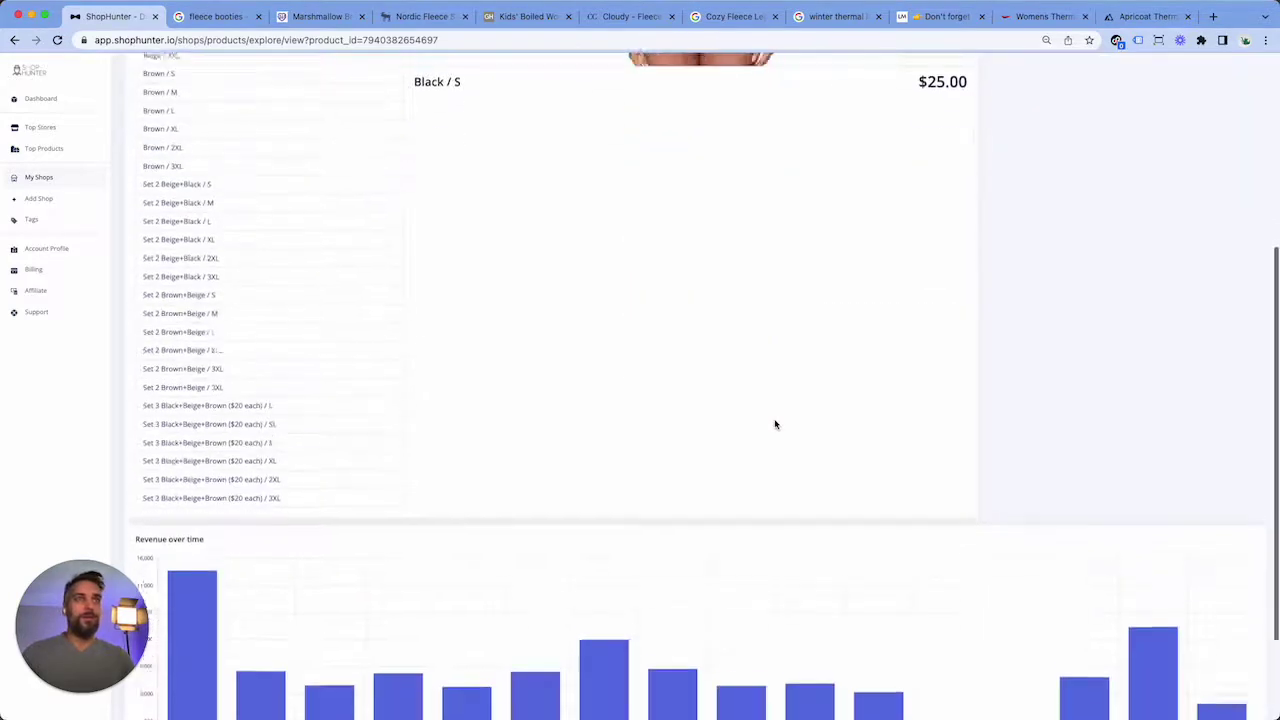
scroll(626, 377, "up", 6)
scroll(627, 375, "left", 5)
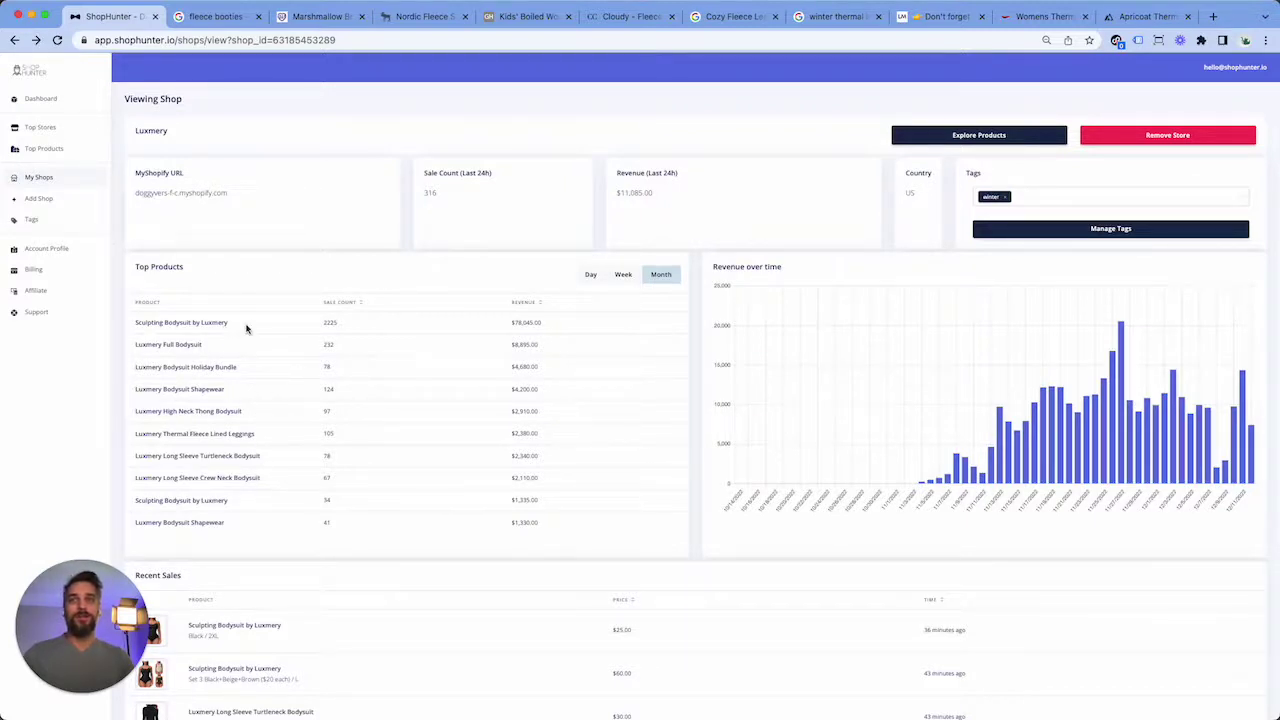
Copy the product name "Sculpting Bodysuit by Luxmery" from the shop's top products and open a new browser tab
left_click_drag(246, 328, 130, 328)
key("ctrl+c")
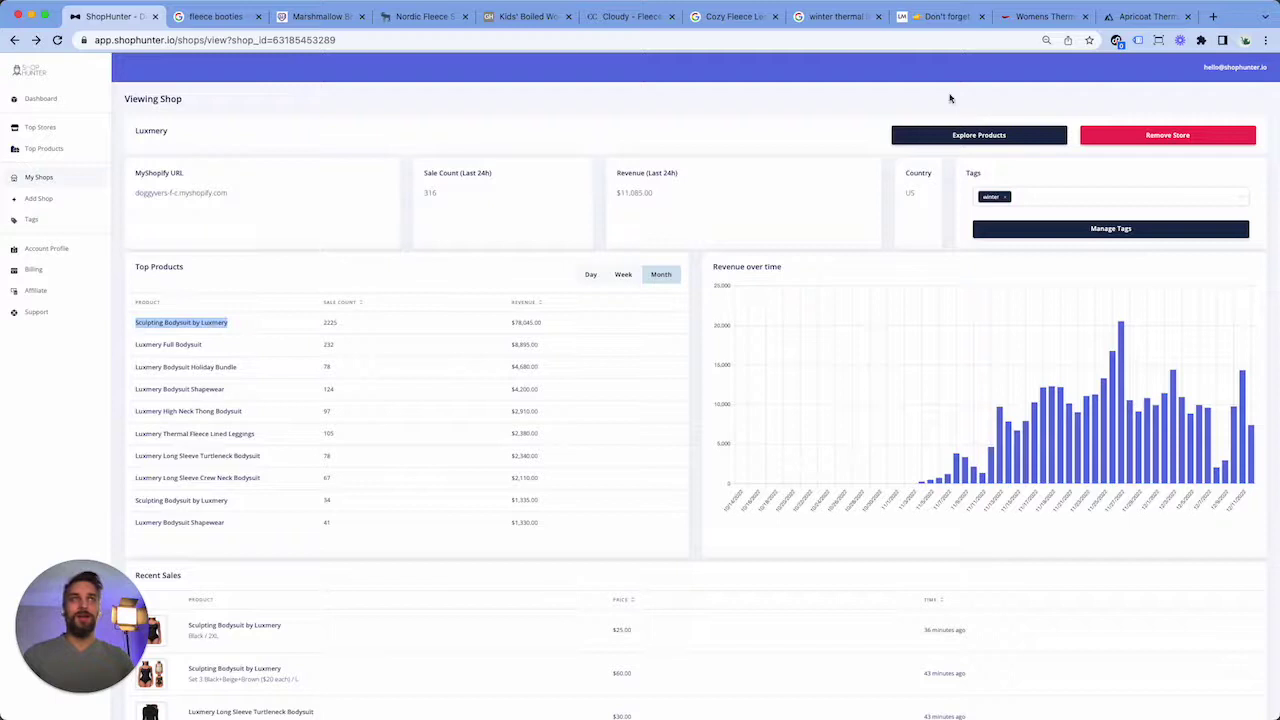
left_click(1140, 16)
key("ctrl+t")
key("ctrl+v")
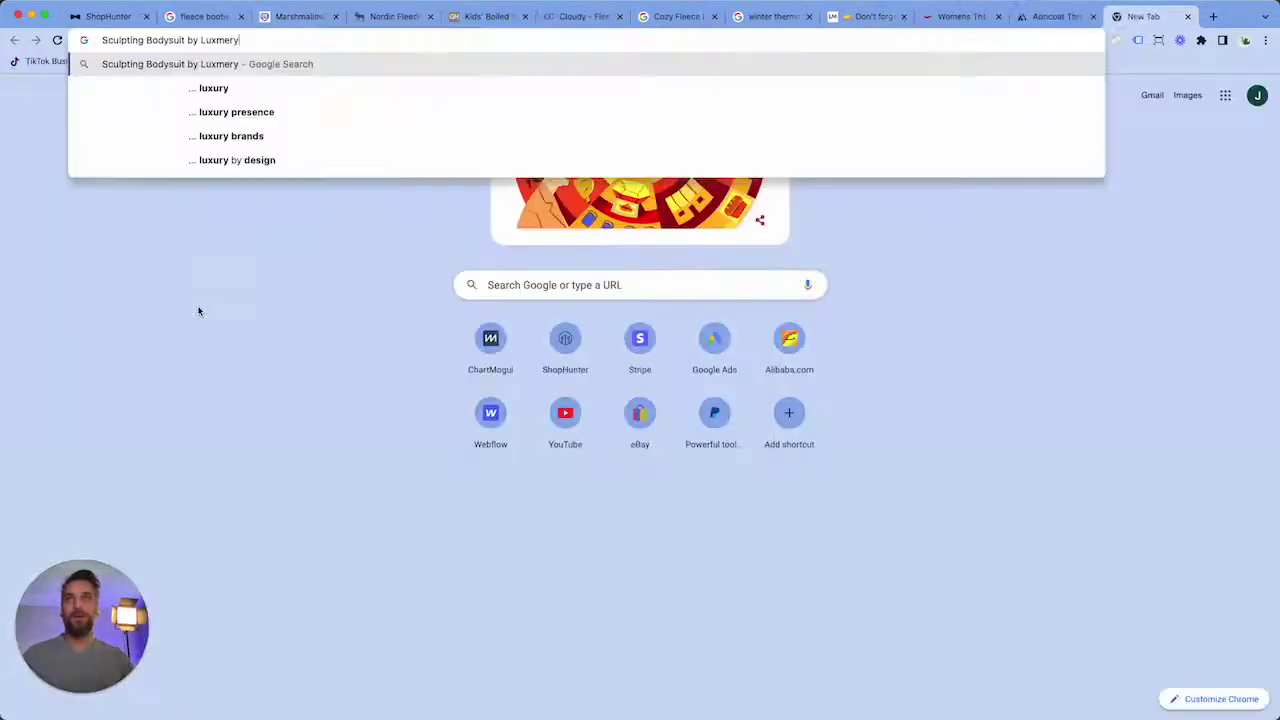
key("BackSpace")
key("BackSpace")
key("BackSpace")
key("BackSpace")
key("BackSpace")
key("BackSpace")
key("BackSpace")
key("BackSpace")
key("BackSpace")
key("BackSpace")
key("BackSpace")
key("BackSpace")
key("BackSpace")
key("BackSpace")
key("BackSpace")
key("BackSpace")
key("BackSpace")
key("BackSpace")
key("BackSpace")
key("BackSpace")
key("BackSpace")
key("BackSpace")
key("BackSpace")
key("BackSpace")
key("BackSpace")
key("BackSpace")
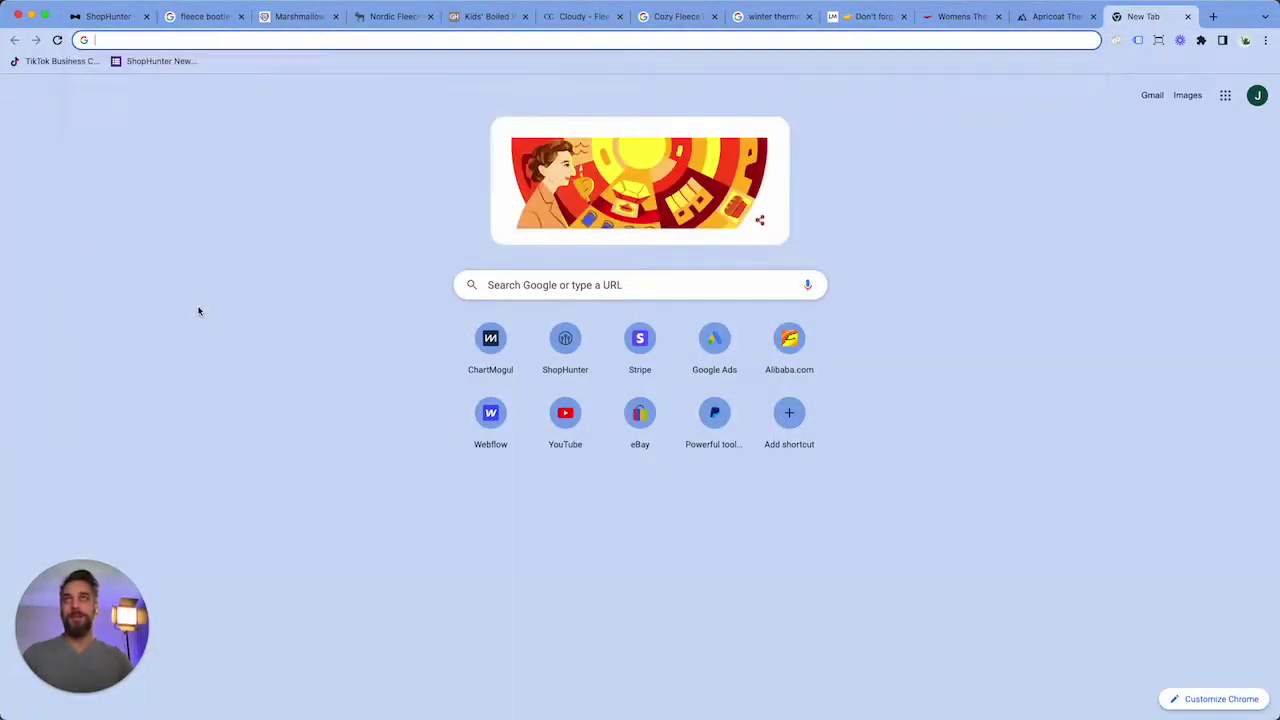
Search Google for "Sculpting Bodysuit", using the copied product name without the Luxmery brand
key("ctrl+v")
key("BackSpace")
key("BackSpace")
key("BackSpace")
key("BackSpace")
key("BackSpace")
key("BackSpace")
key("BackSpace")
key("BackSpace")
key("BackSpace")
key("BackSpace")
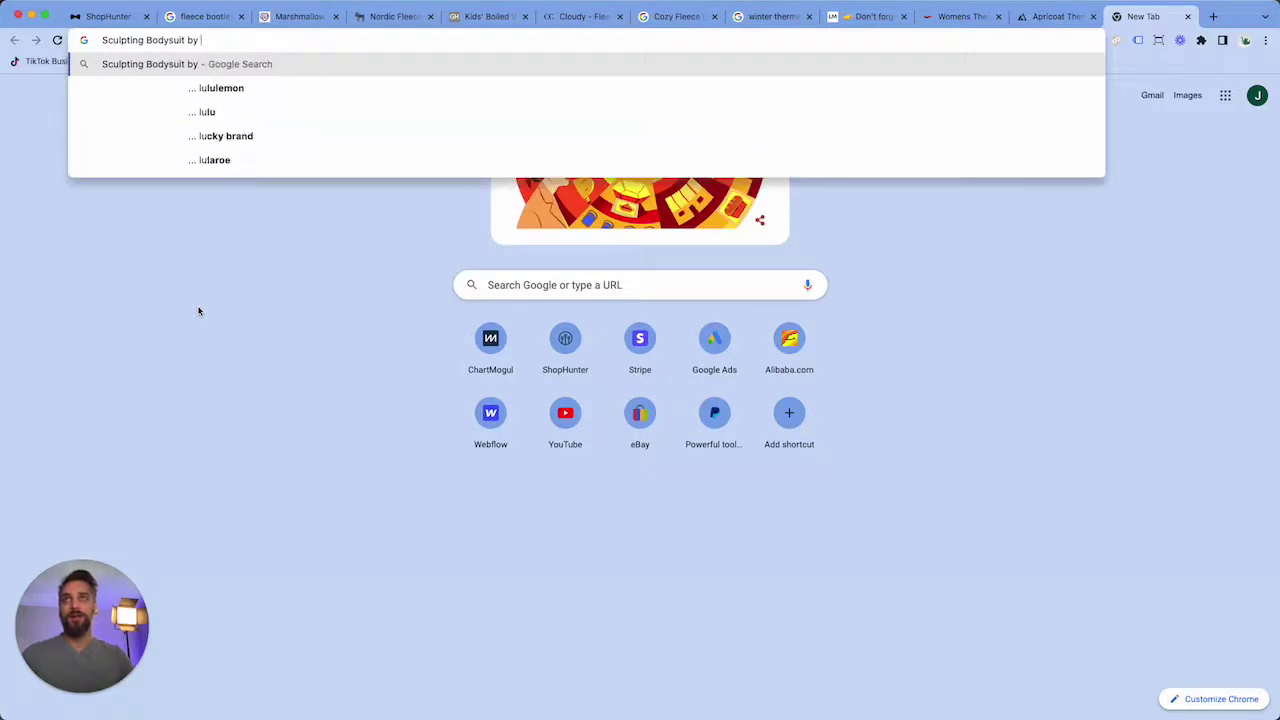
key("Return")
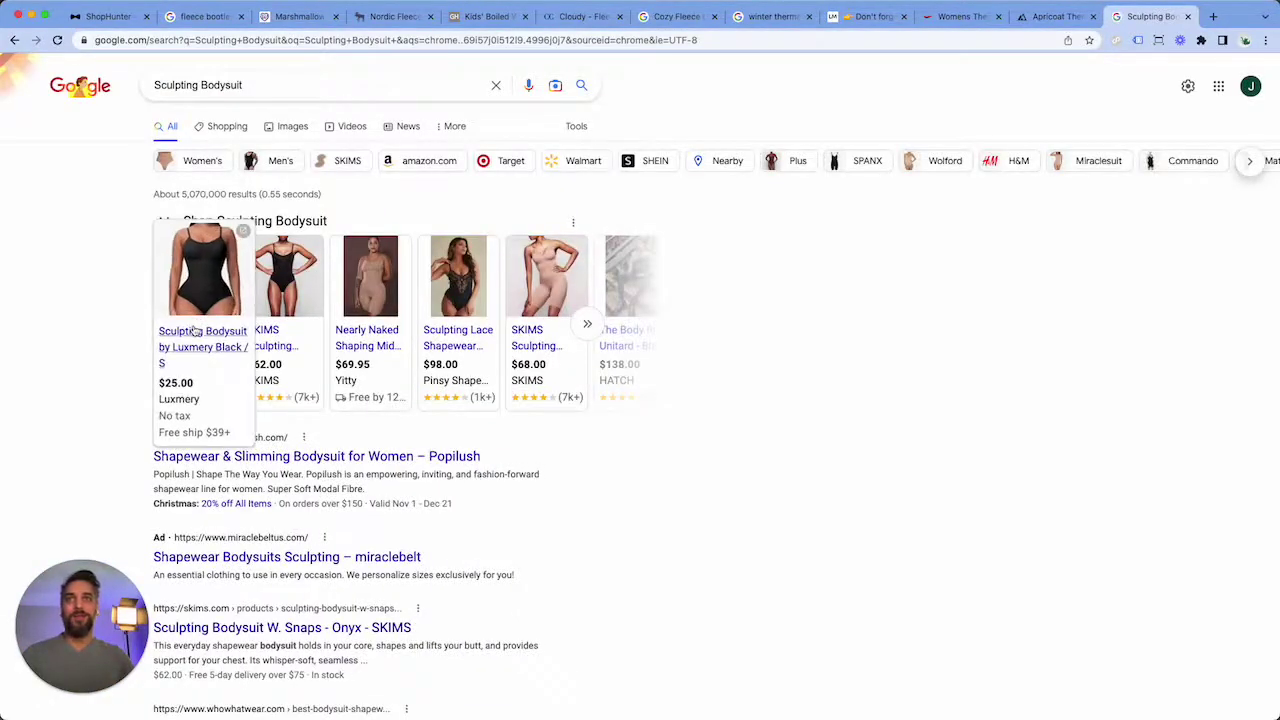
Open the Yitty Nearly Naked Shaping and Pinsy Sculpting Lace Shapewear shopping ads in new tabs
left_click(107, 17)
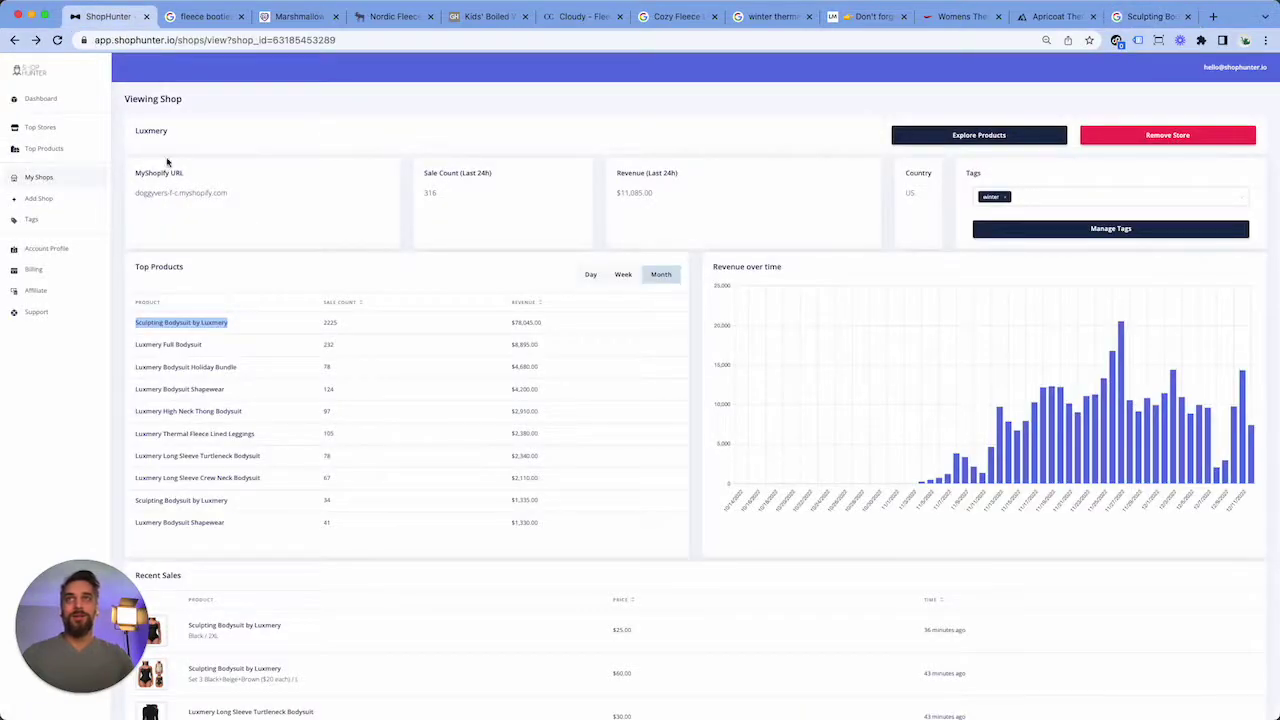
left_click(1150, 17)
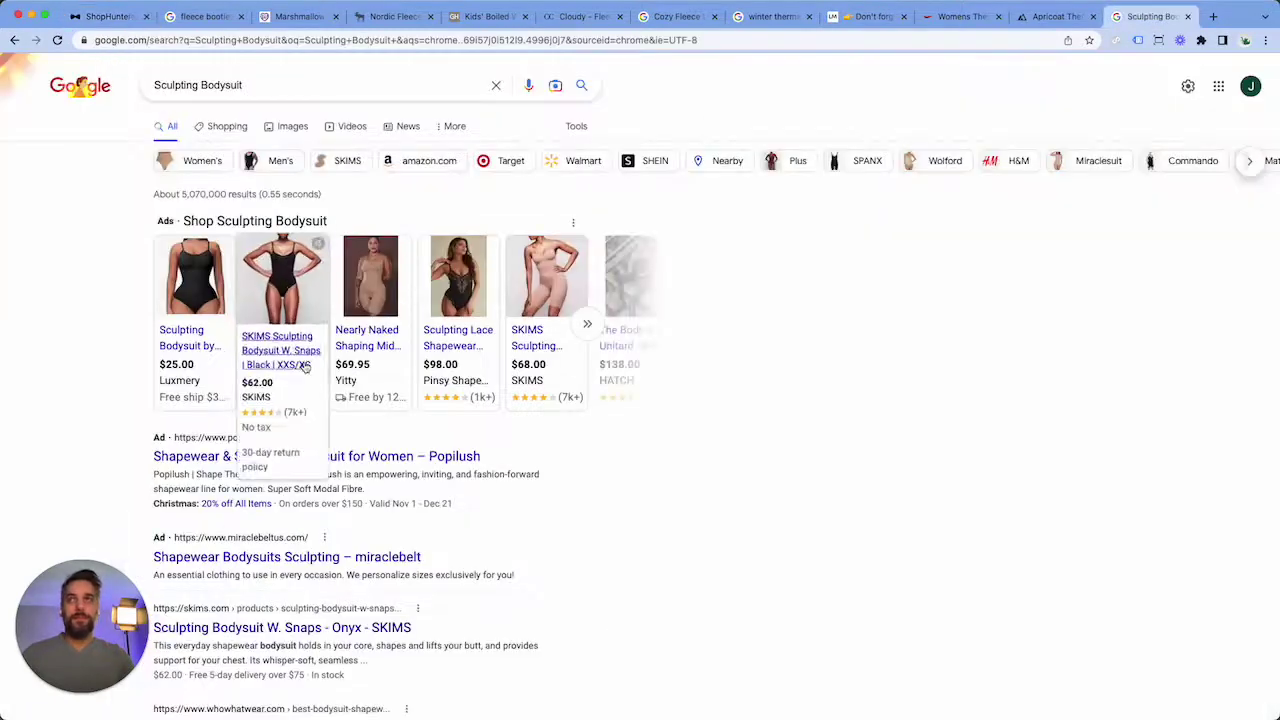
left_click(376, 343)
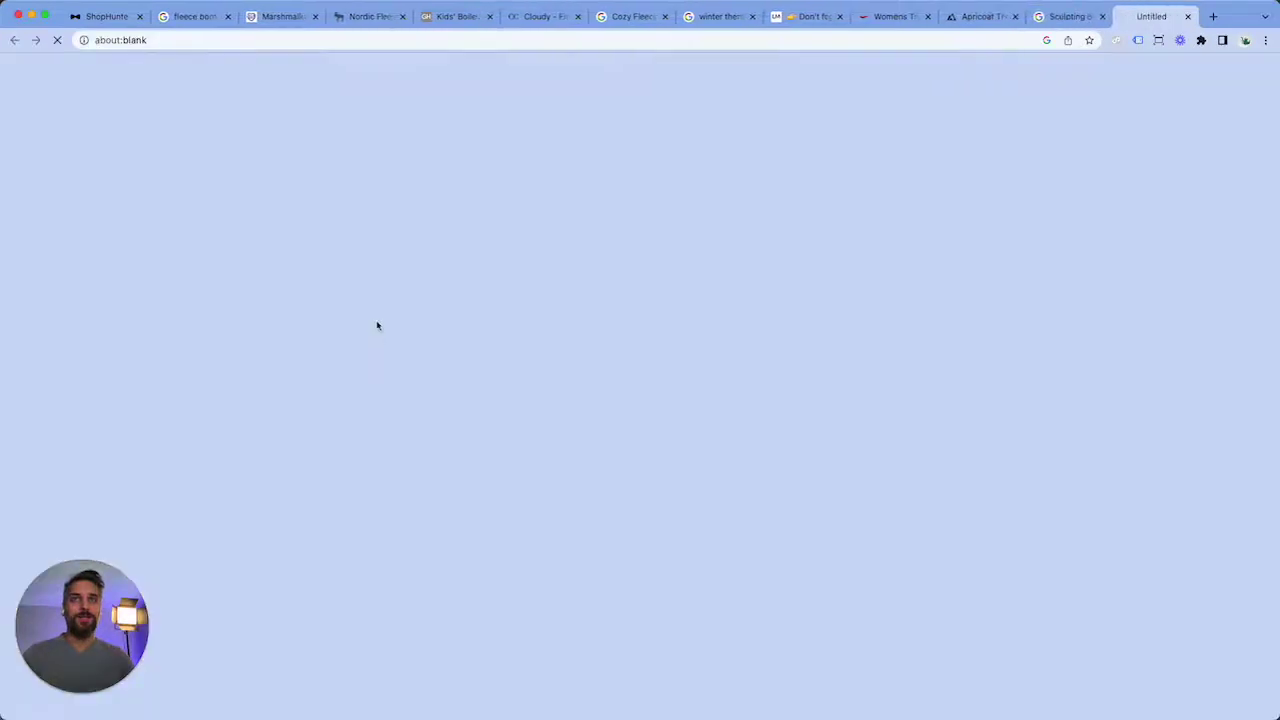
left_click(1040, 17)
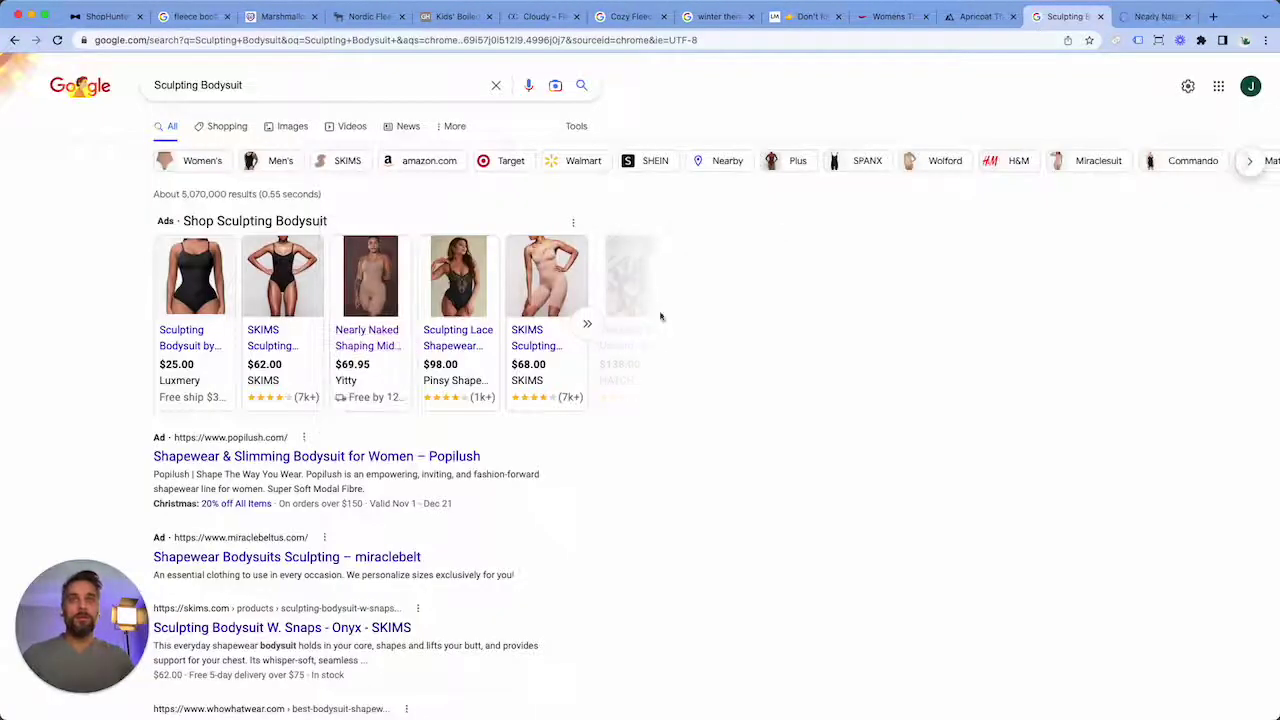
left_click(446, 341)
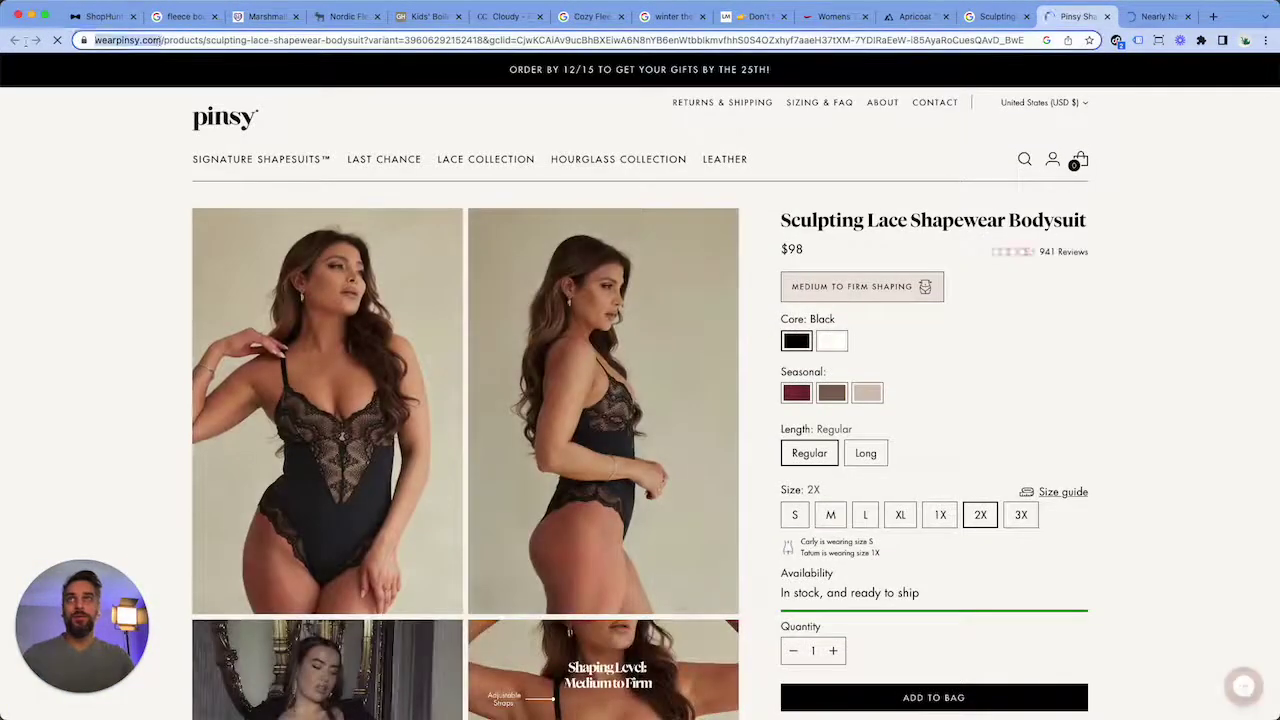
Switch to ShopHunter, look up wearpinsy.com as a new shop, and start tracking Pinsy Shapewear
left_click(100, 16)
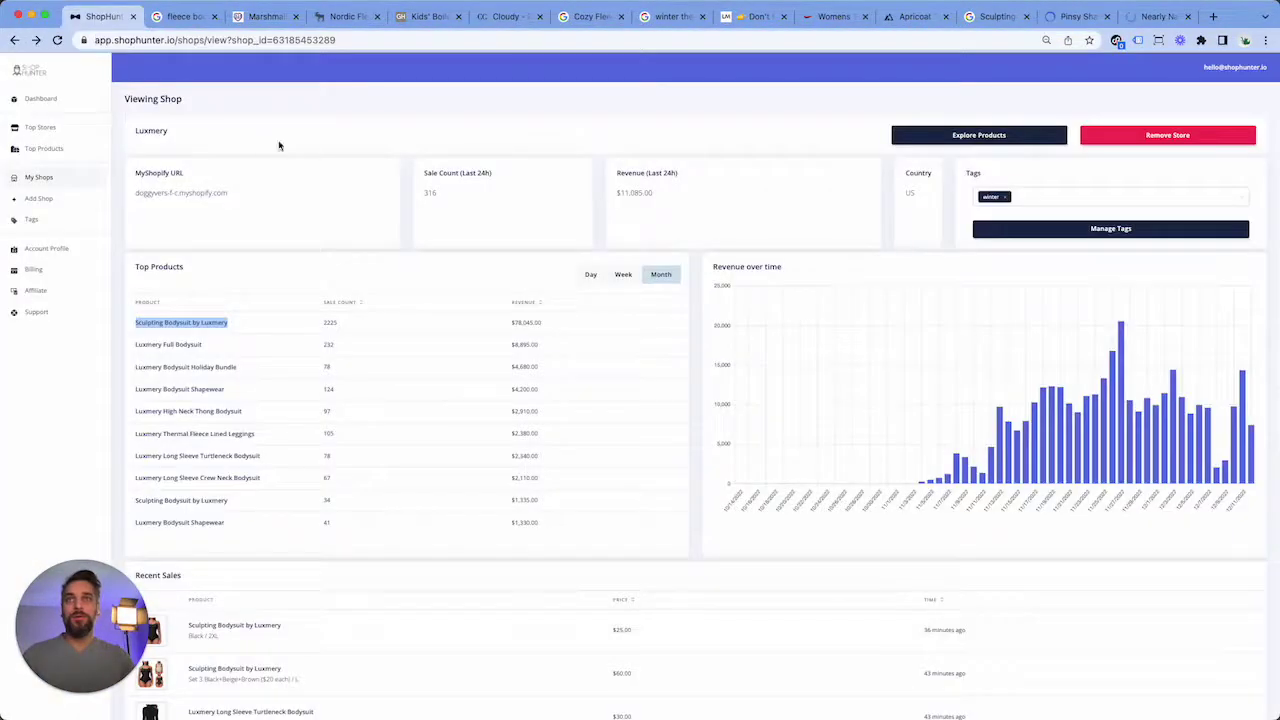
left_click(38, 198)
left_click(165, 189)
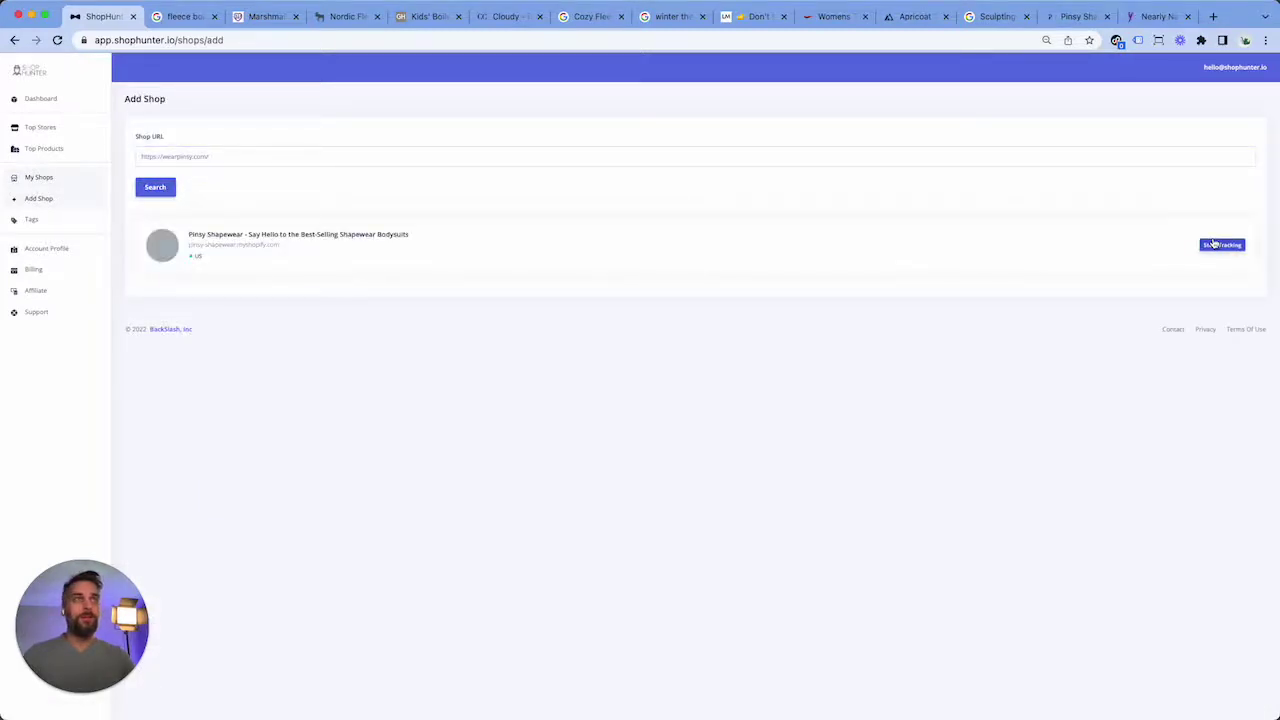
left_click(1212, 244)
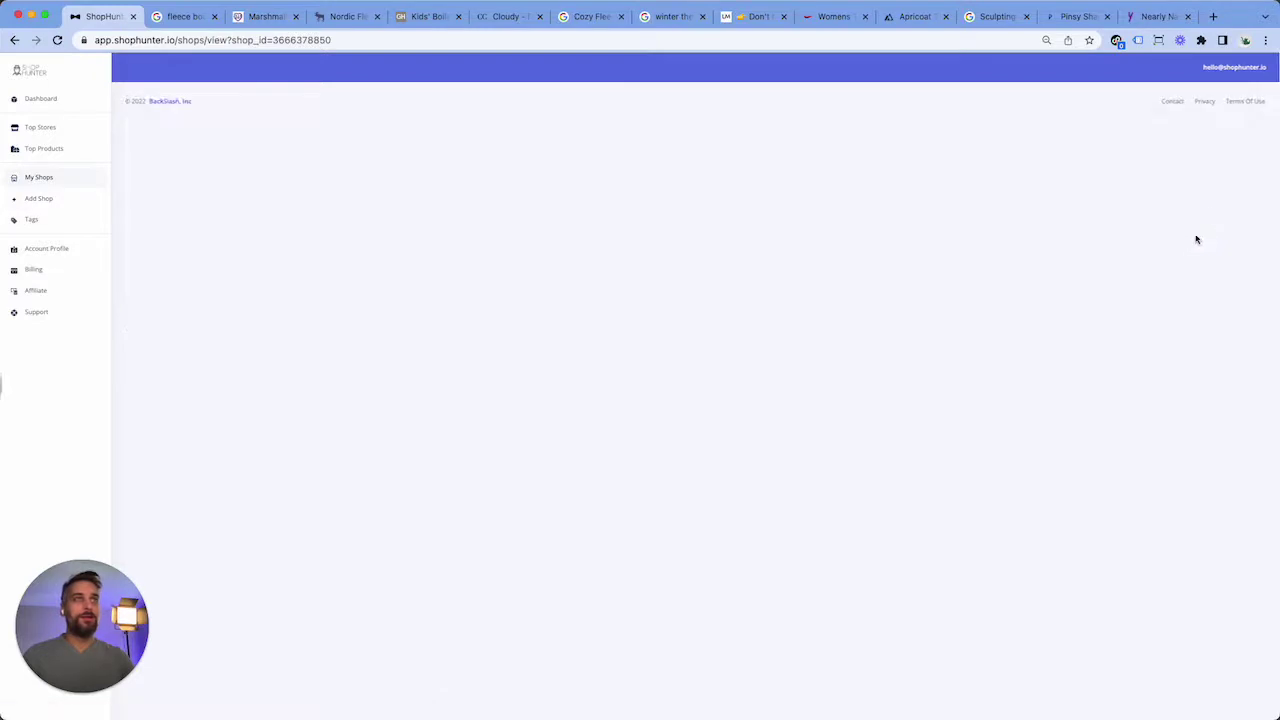
Tag the Pinsy Shapewear shop with "winter"
left_click(1100, 197)
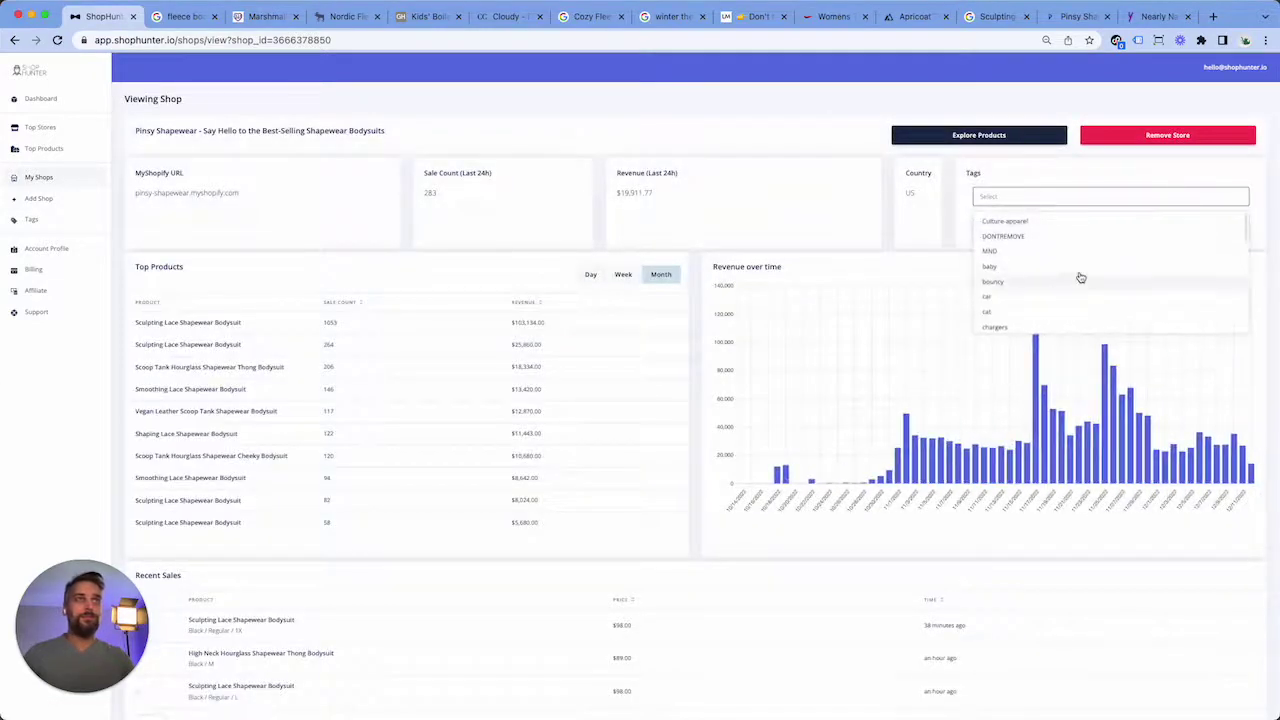
scroll(1075, 280, "down", 5)
left_click(1050, 307)
left_click(846, 157)
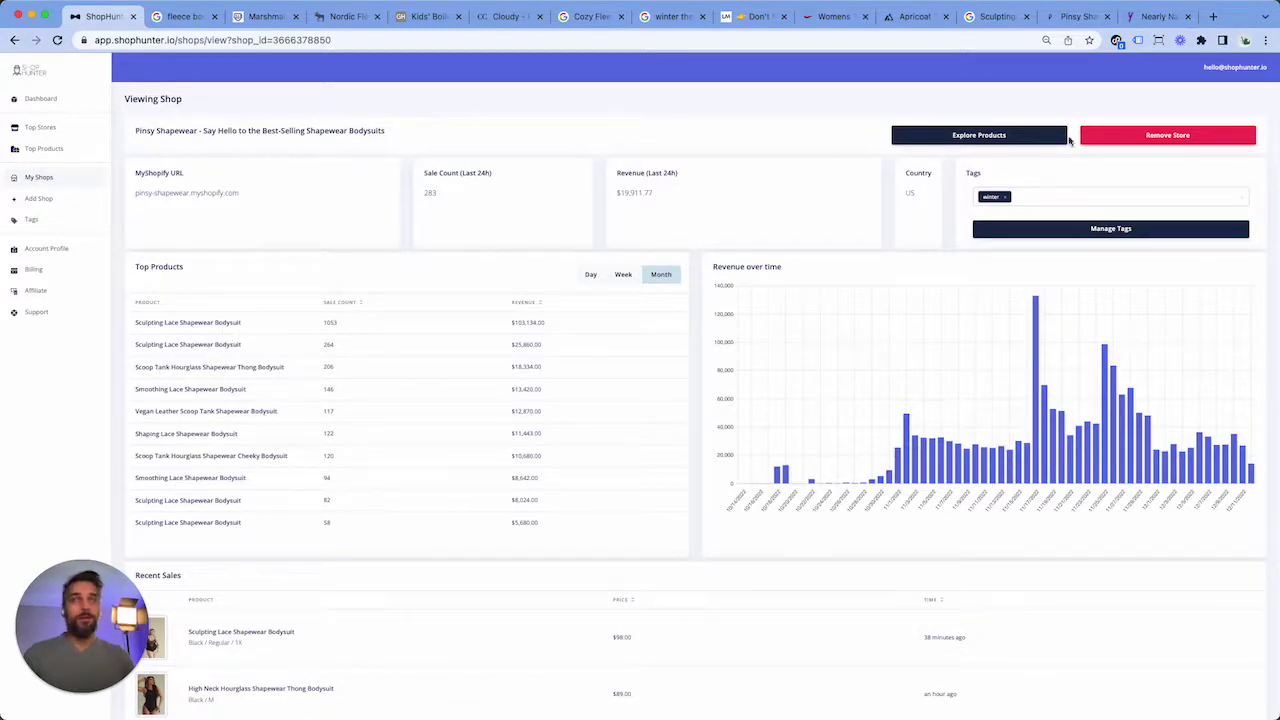
Try to find the Yitty store in ShopHunter by its copied domain fabletics.com, and go back to the Pinsy Shapewear overview
left_click(1160, 16)
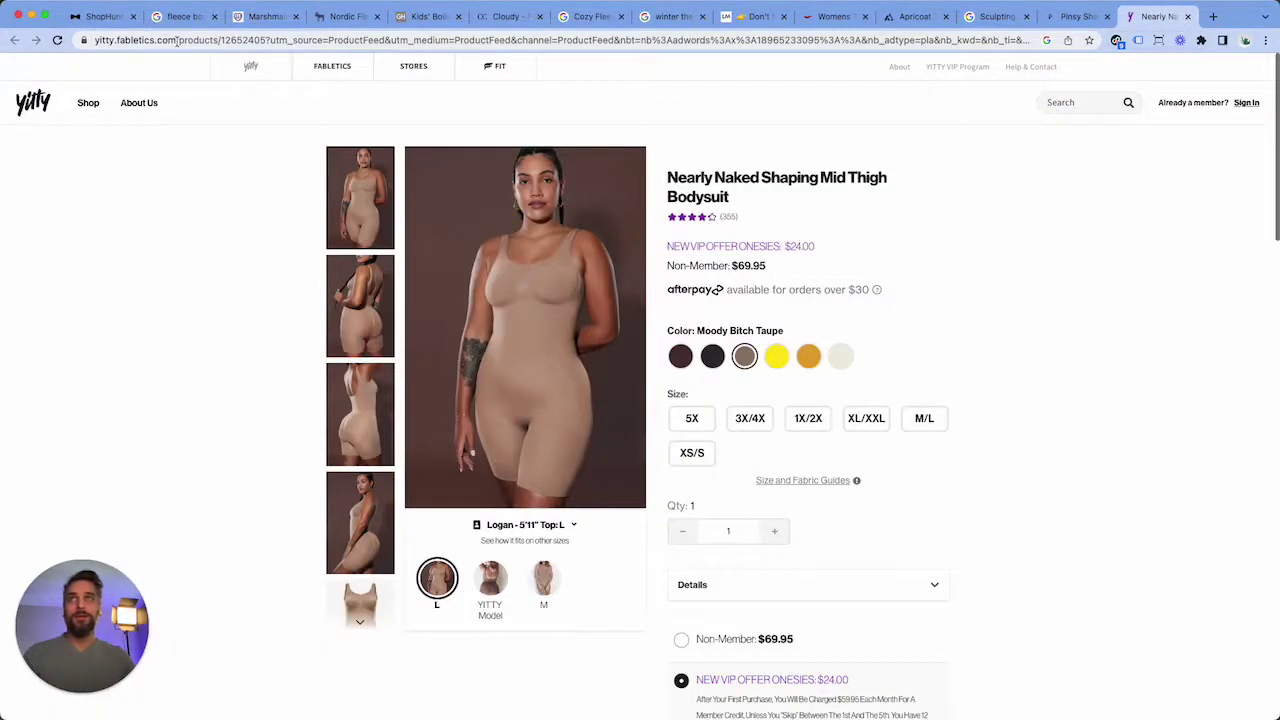
left_click_drag(176, 41, 130, 40)
left_click(110, 17)
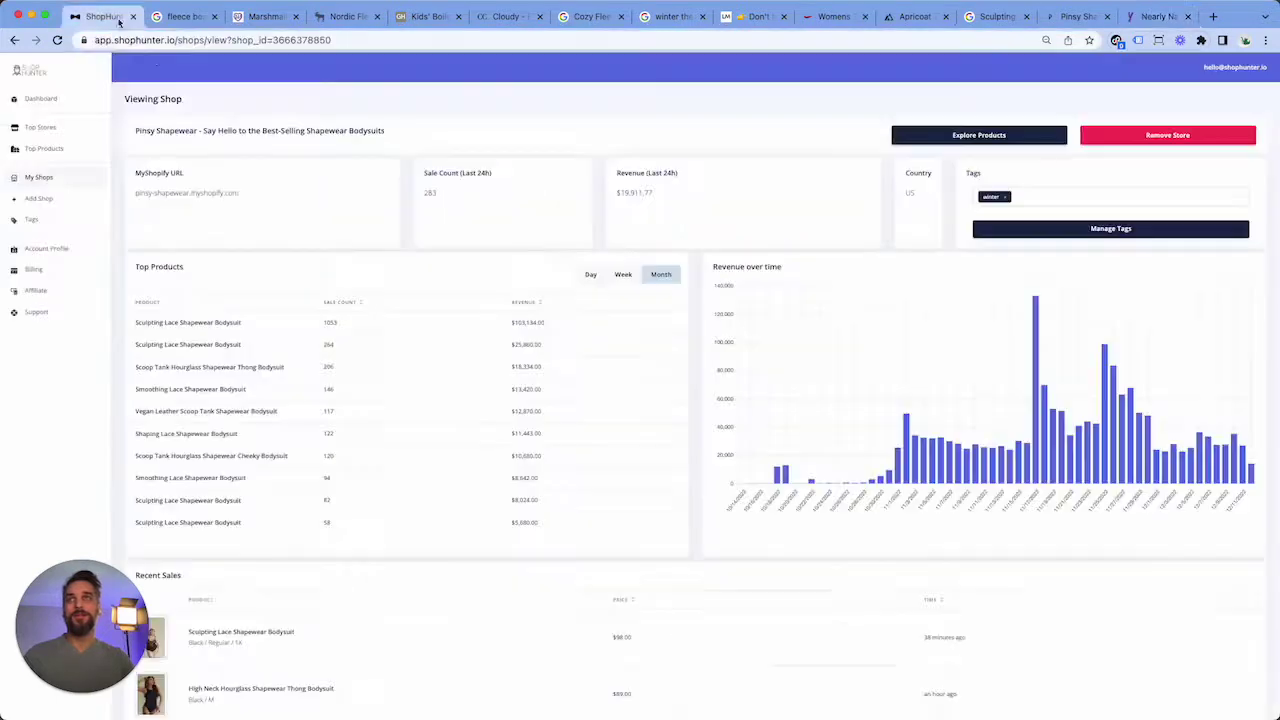
left_click(60, 201)
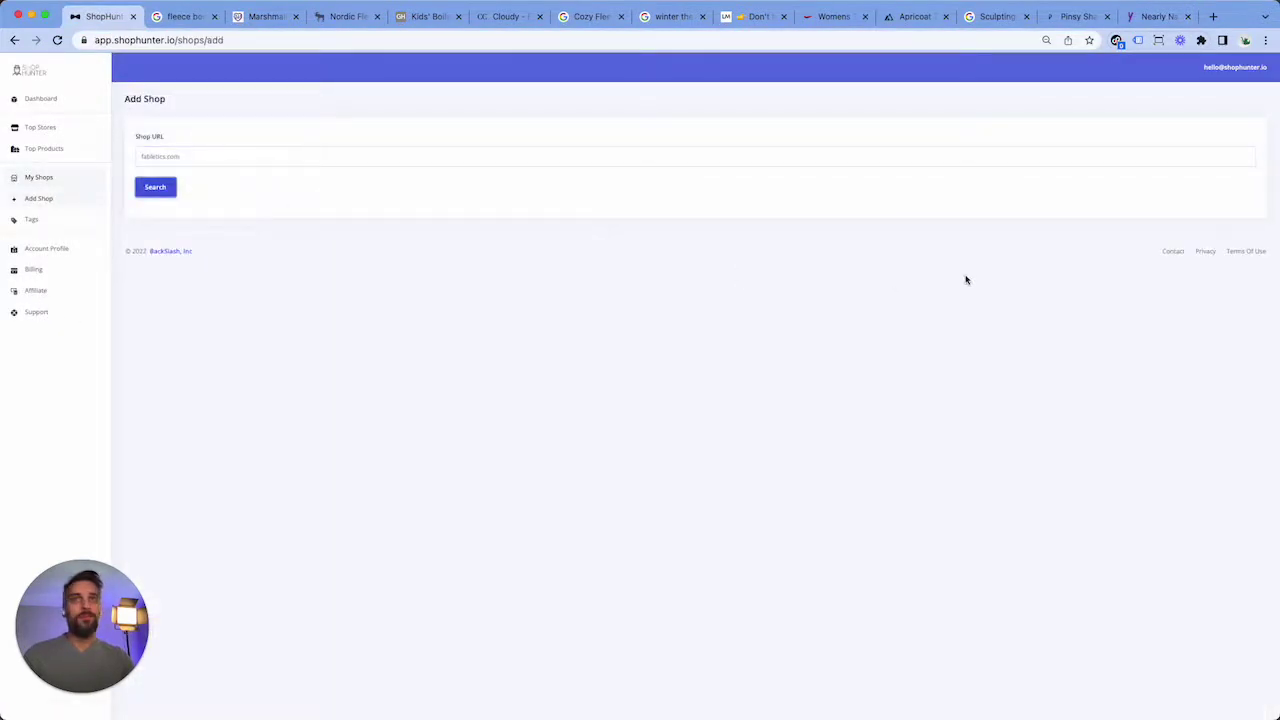
left_click(145, 190)
key("super+bracketleft")
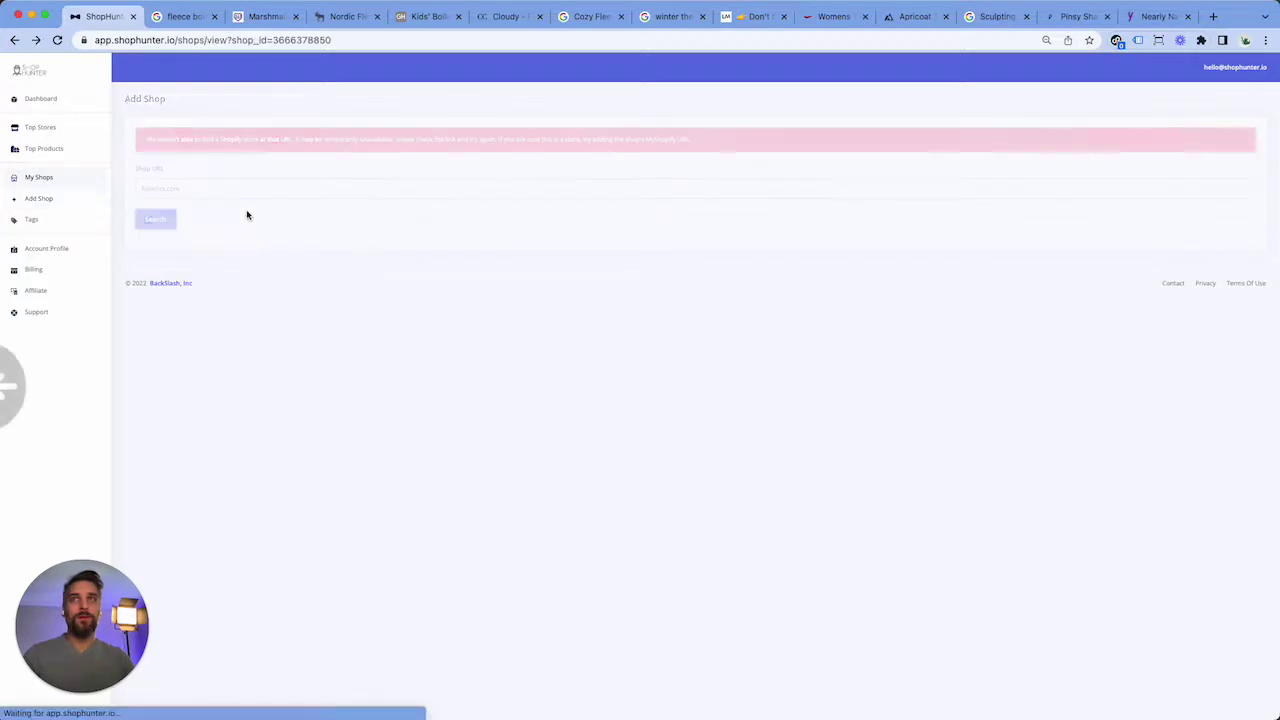
Close the browser tabs with the Yitty and Pinsy product pages
left_click(1143, 14)
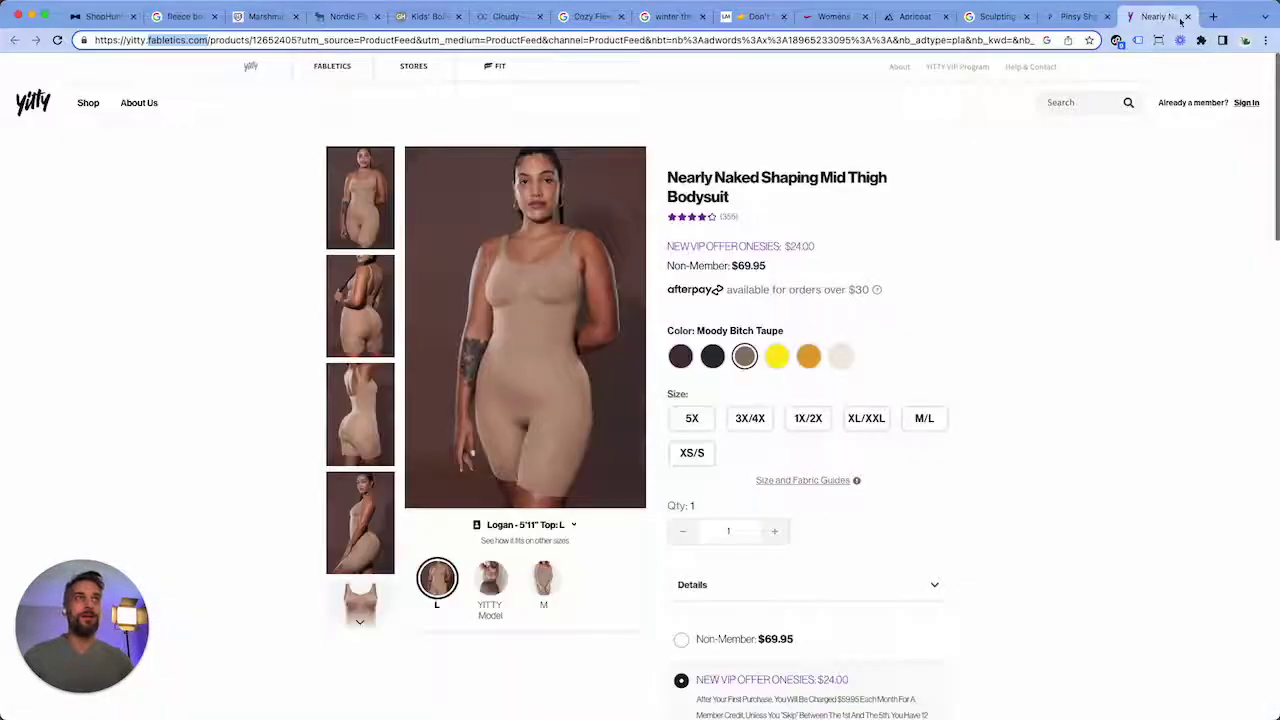
left_click(1188, 16)
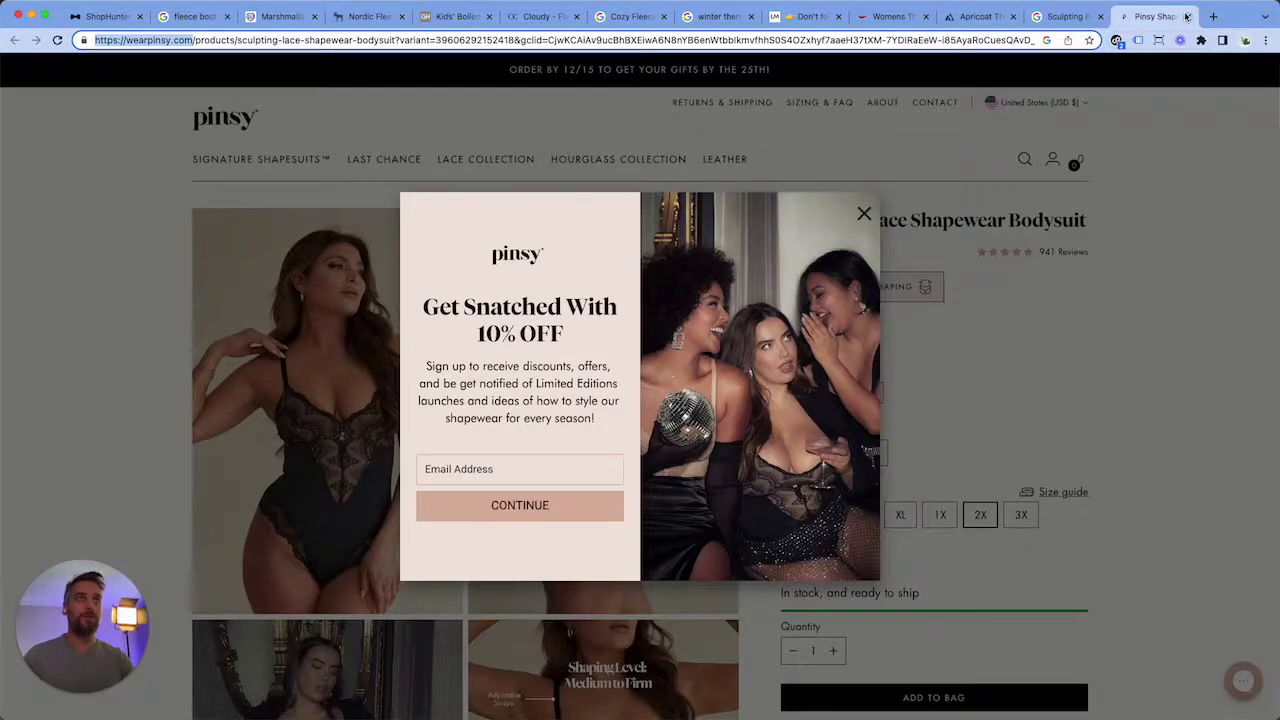
left_click(1186, 16)
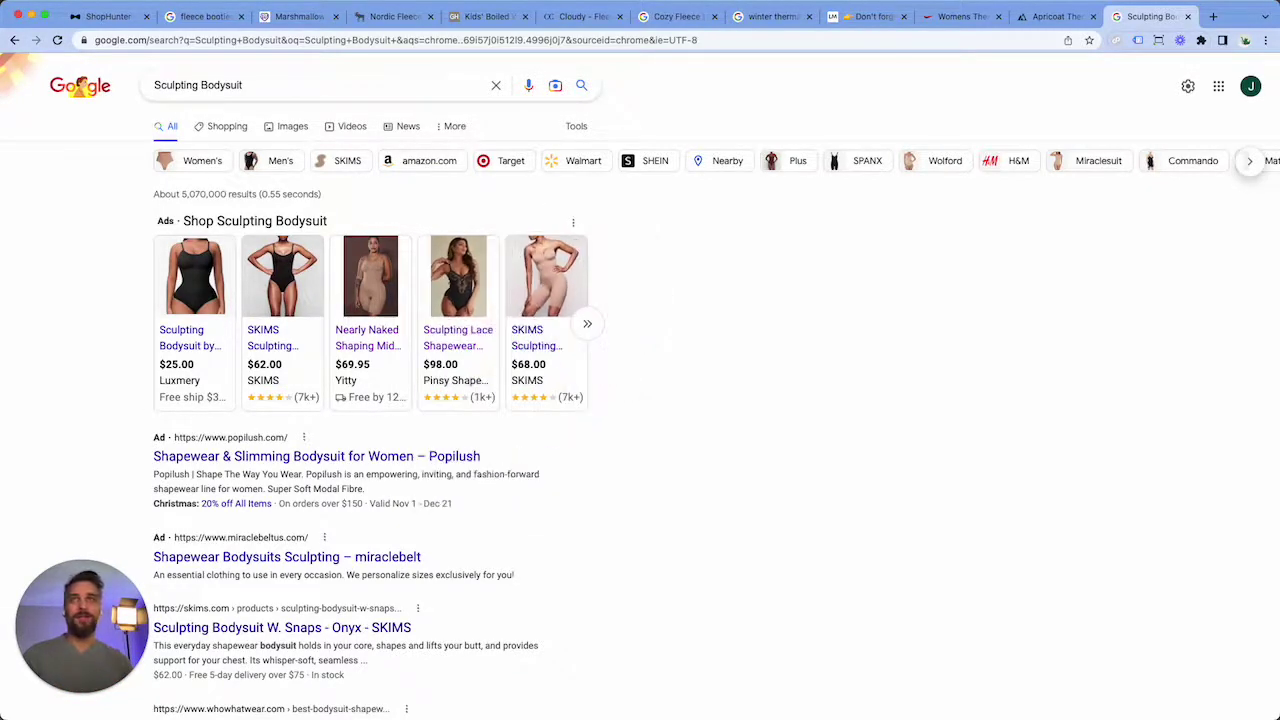
Filter ShopHunter's tracked shops by the "winter" tag, check the Pinsy Shapewear shop and return to the shop list
left_click(107, 16)
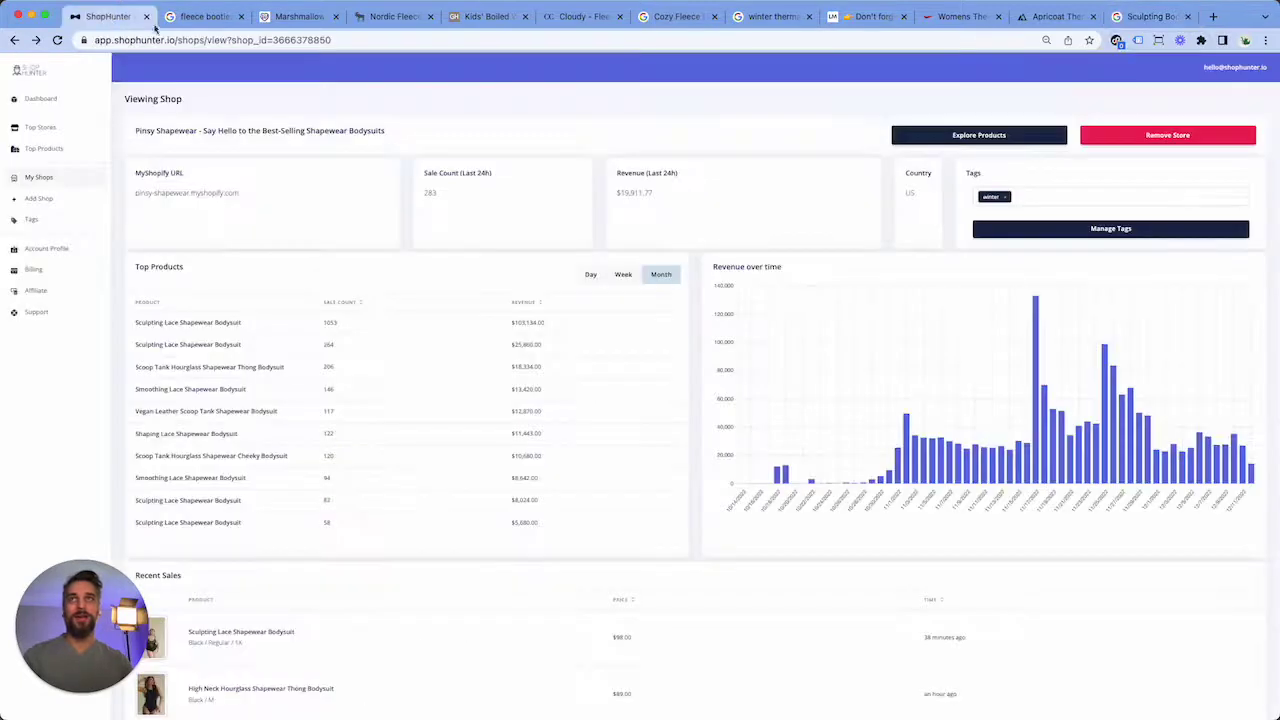
left_click(62, 182)
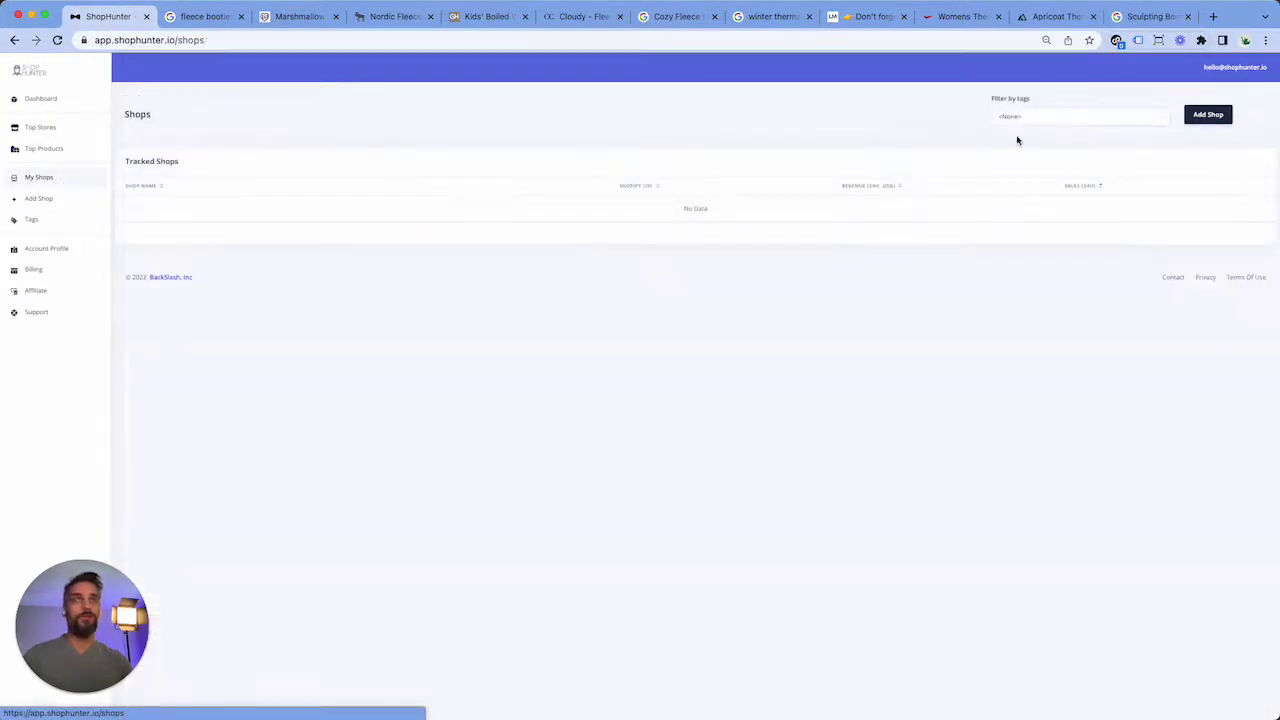
left_click(1076, 127)
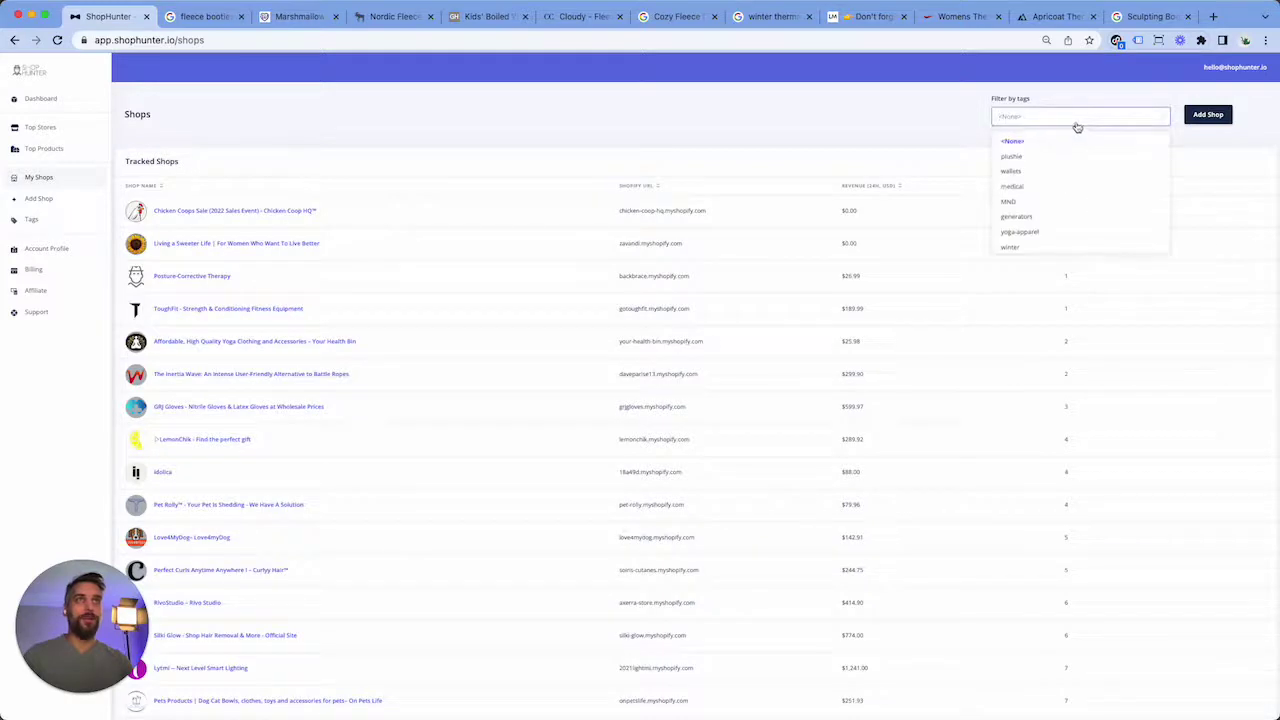
scroll(1066, 215, "down", 5)
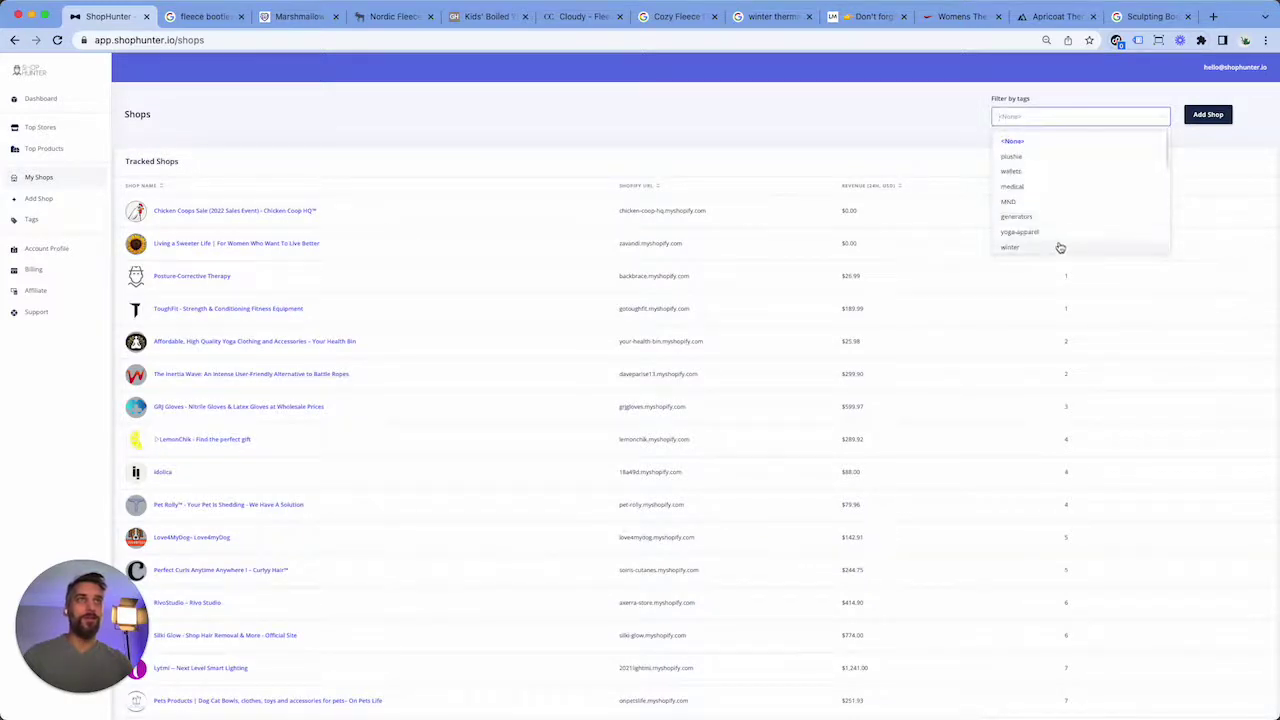
left_click(935, 205)
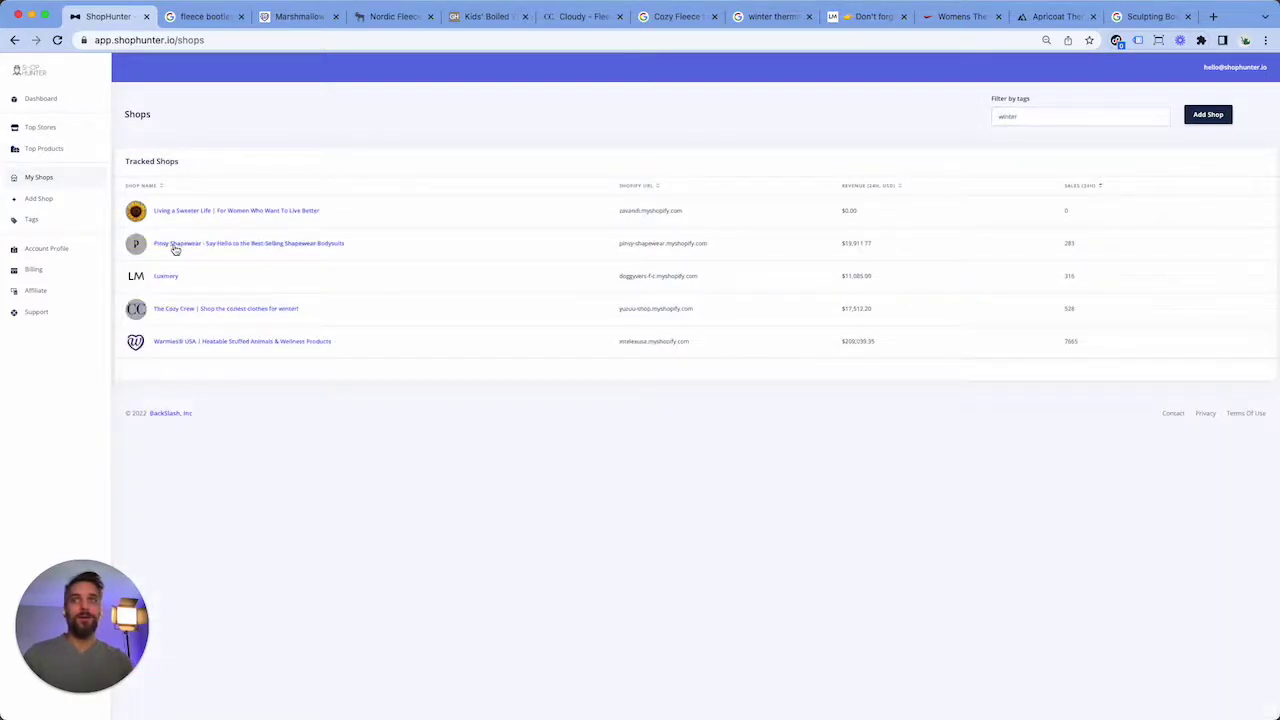
left_click(184, 246)
key("super+bracketleft")
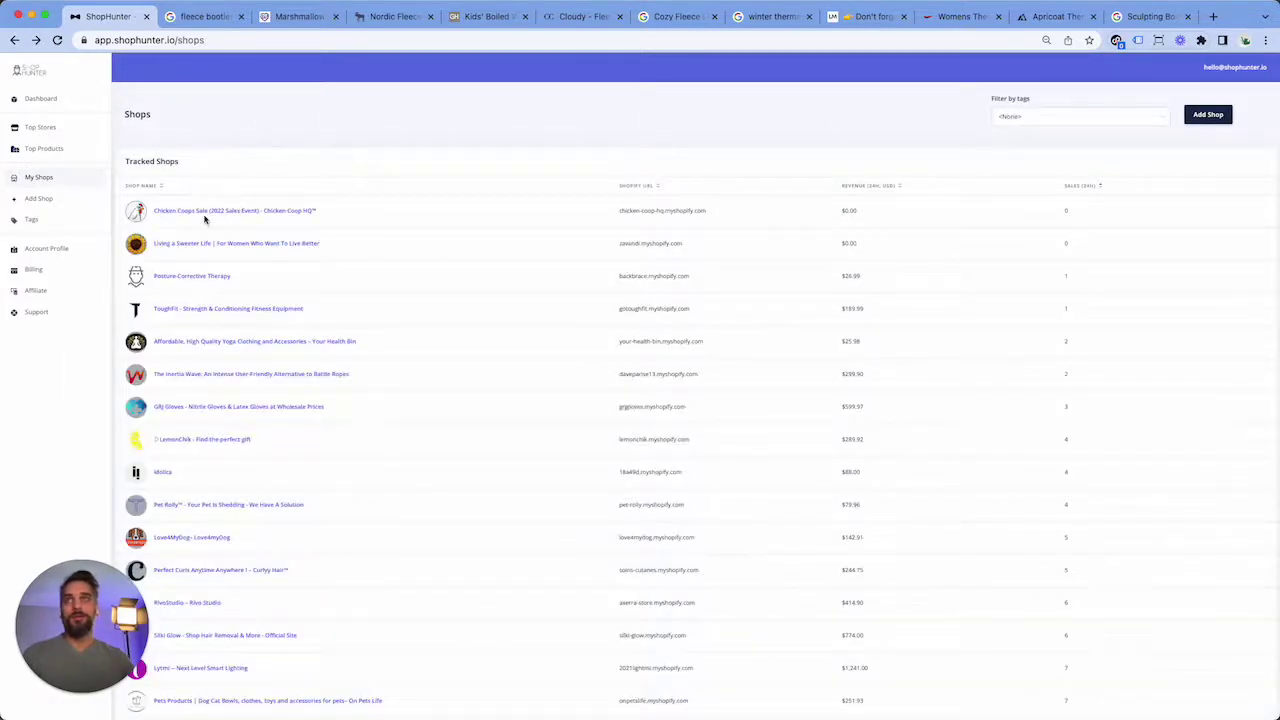
Filter the tracked shops by the "winter" tag again and open the Warmies USA shop overview
left_click(1091, 117)
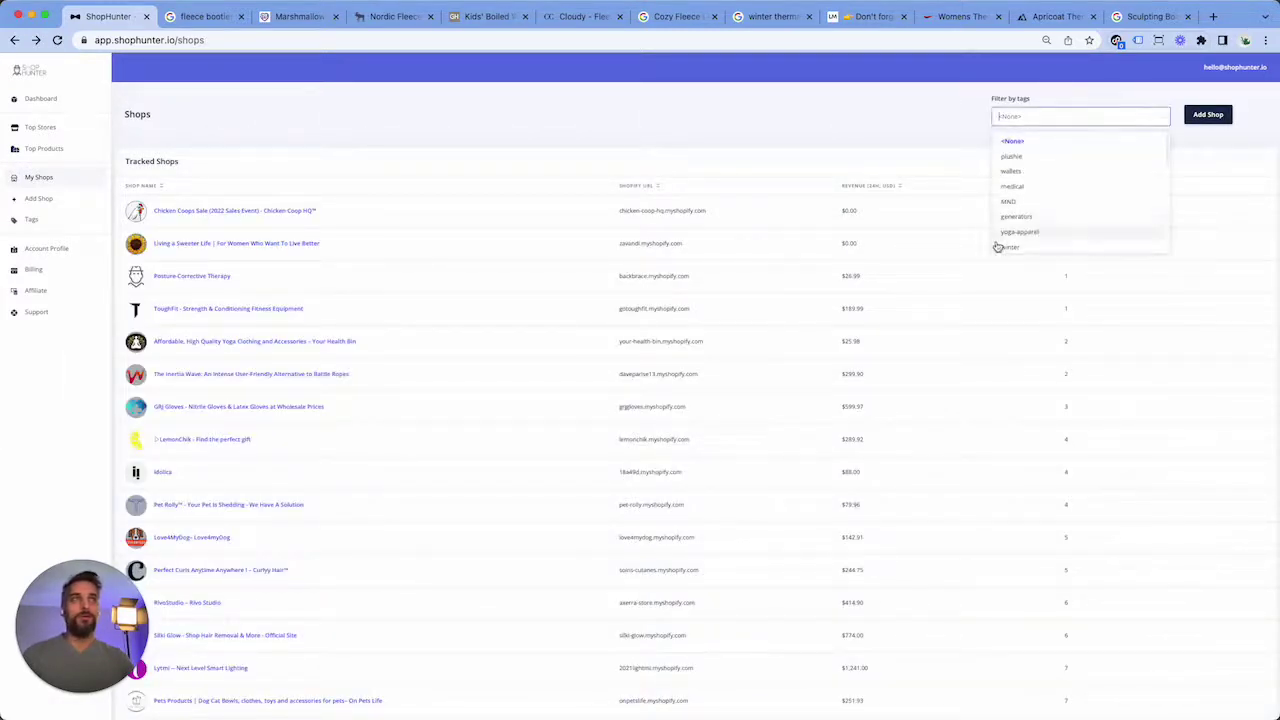
left_click(1073, 248)
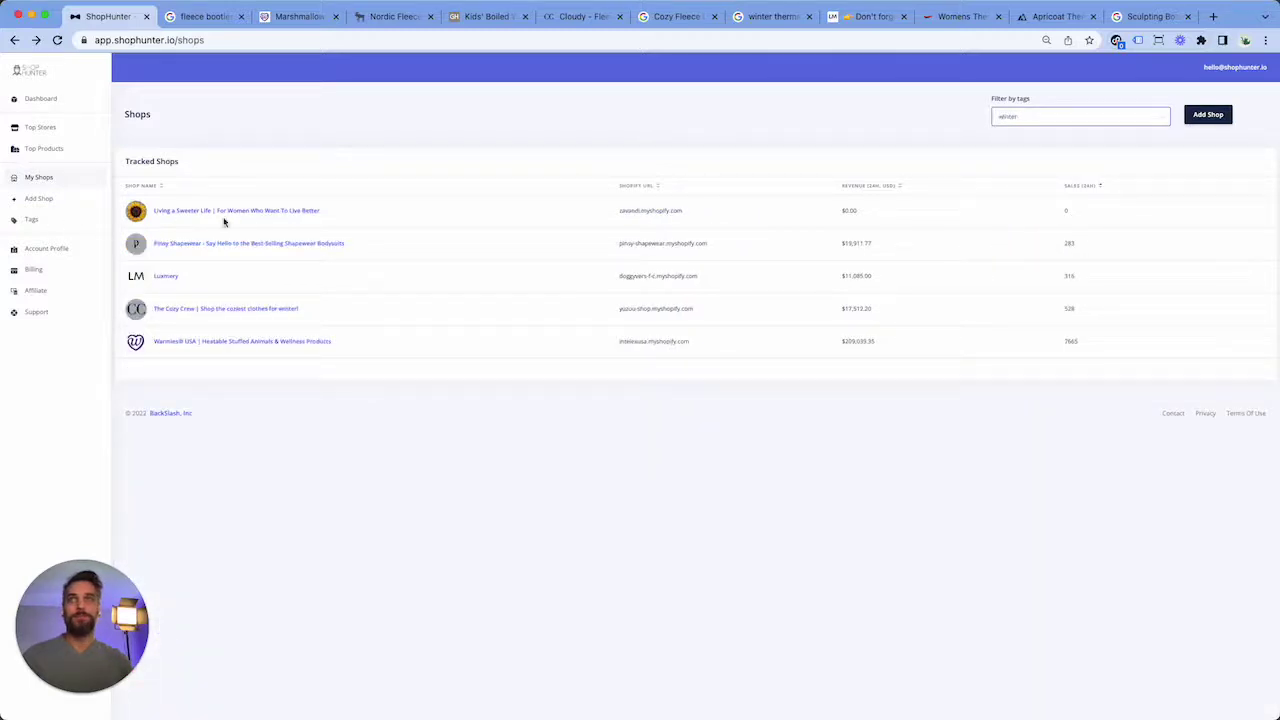
left_click(214, 342)
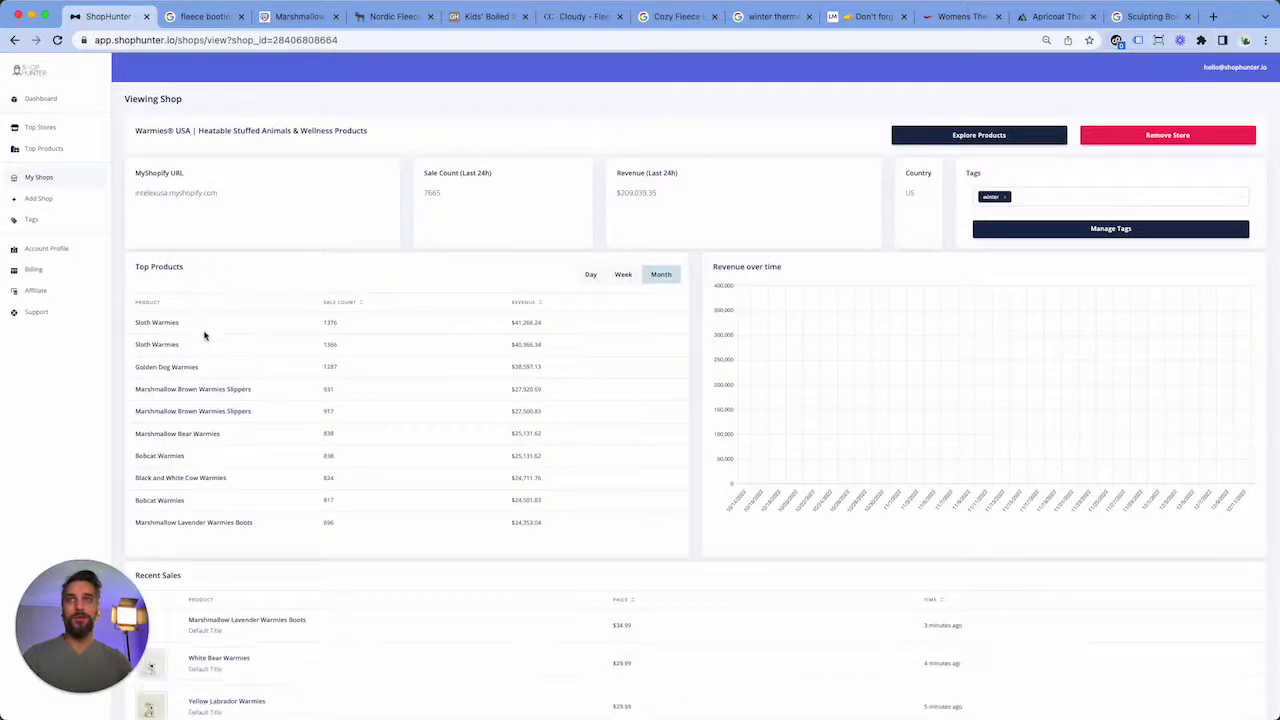
Copy the top product name "Sloth Warmies" and search Google for it in a new browser tab
left_click_drag(200, 323, 137, 326)
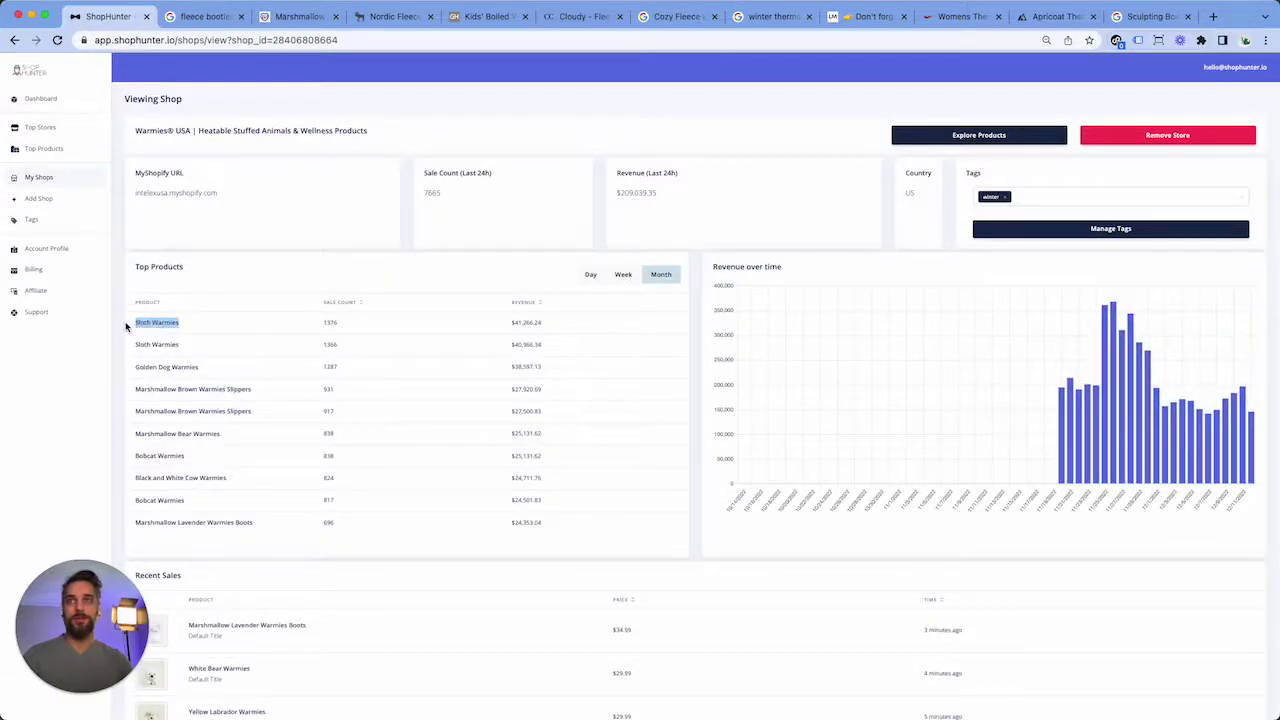
key("super+shift+l")
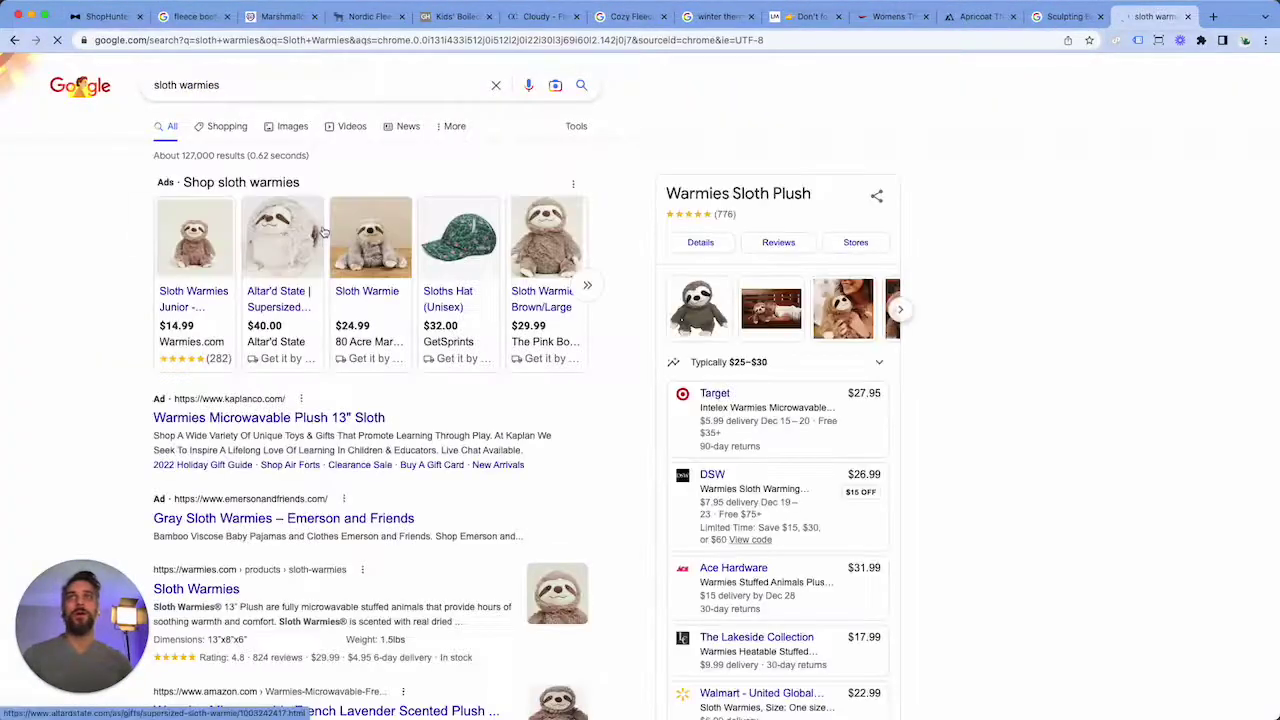
Open the Altar'd State, Sloth Warmie, Sloths Hat and Brown/Large Sloth Warmies shopping ads in new tabs, and view the Altar'd State page
right_click(290, 297)
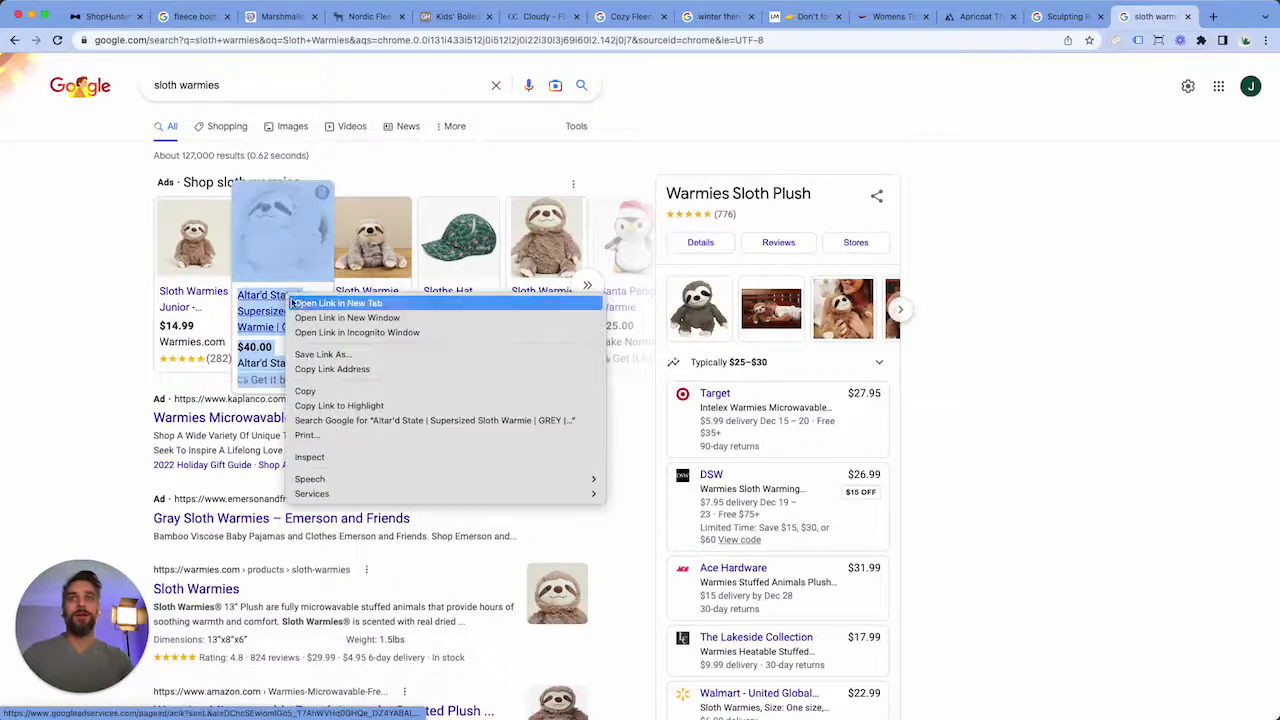
left_click(336, 303)
right_click(372, 290)
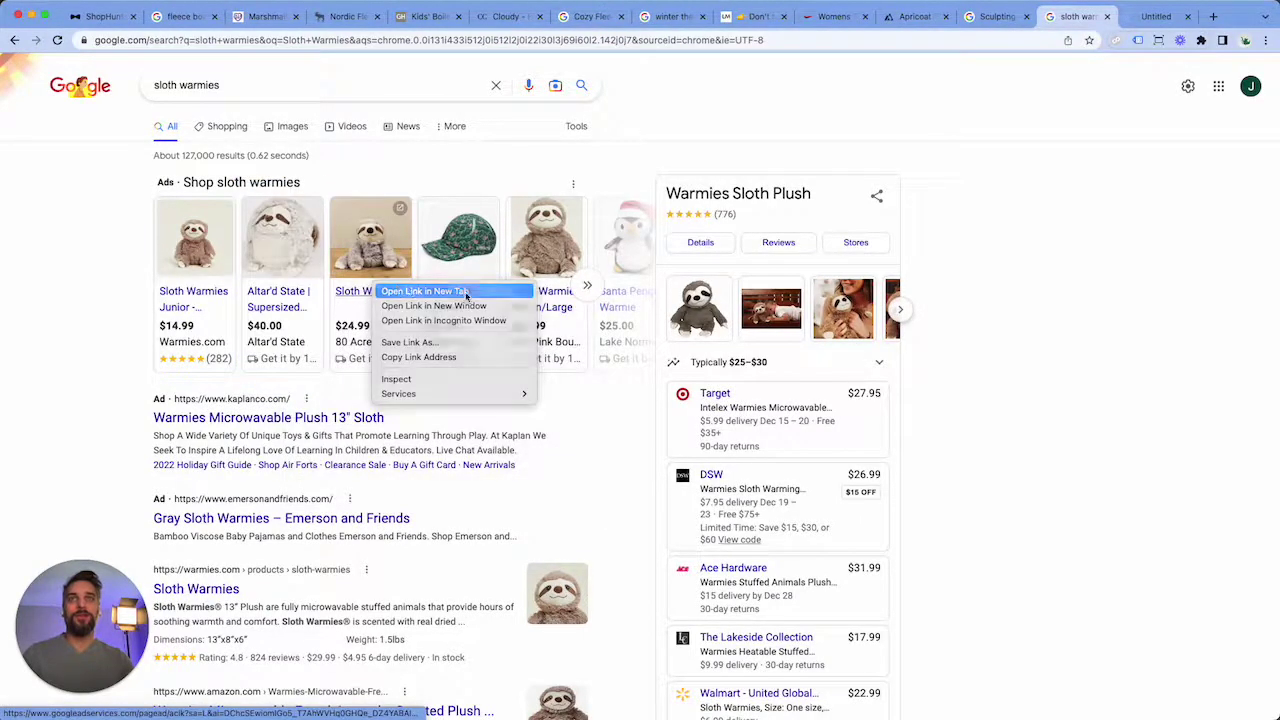
left_click(415, 295)
right_click(415, 290)
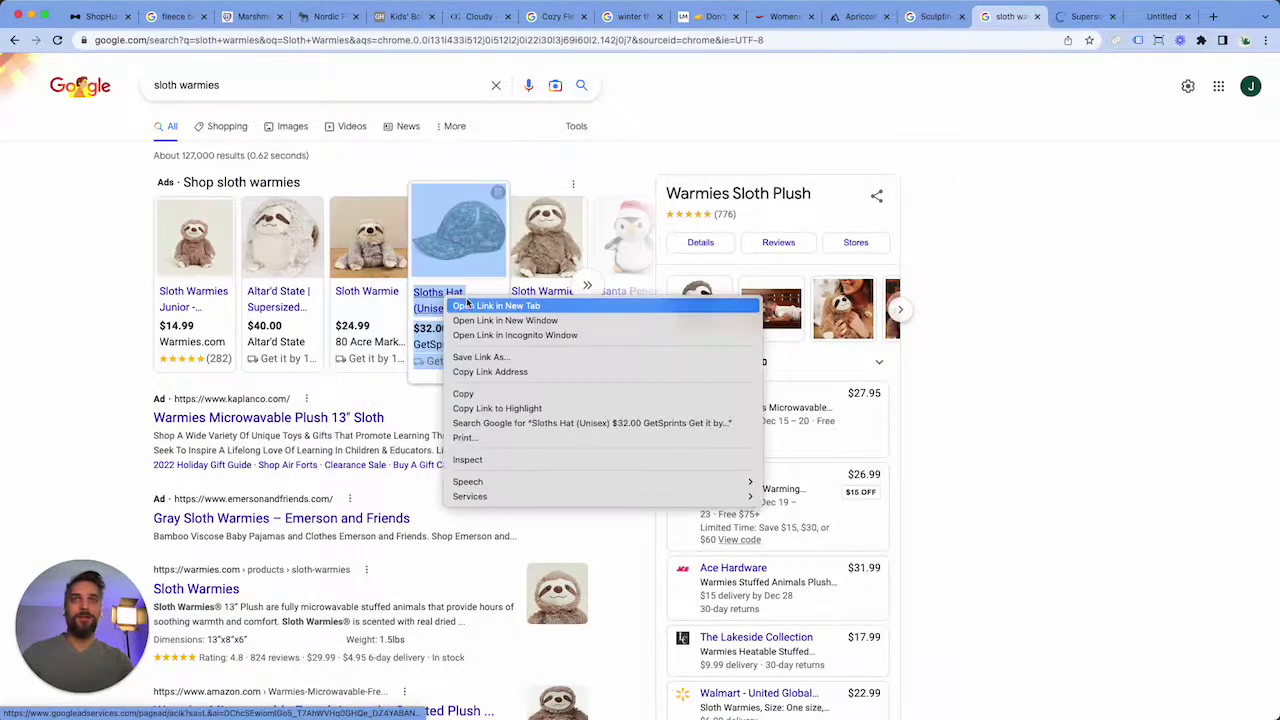
left_click(466, 300)
right_click(543, 290)
left_click(590, 296)
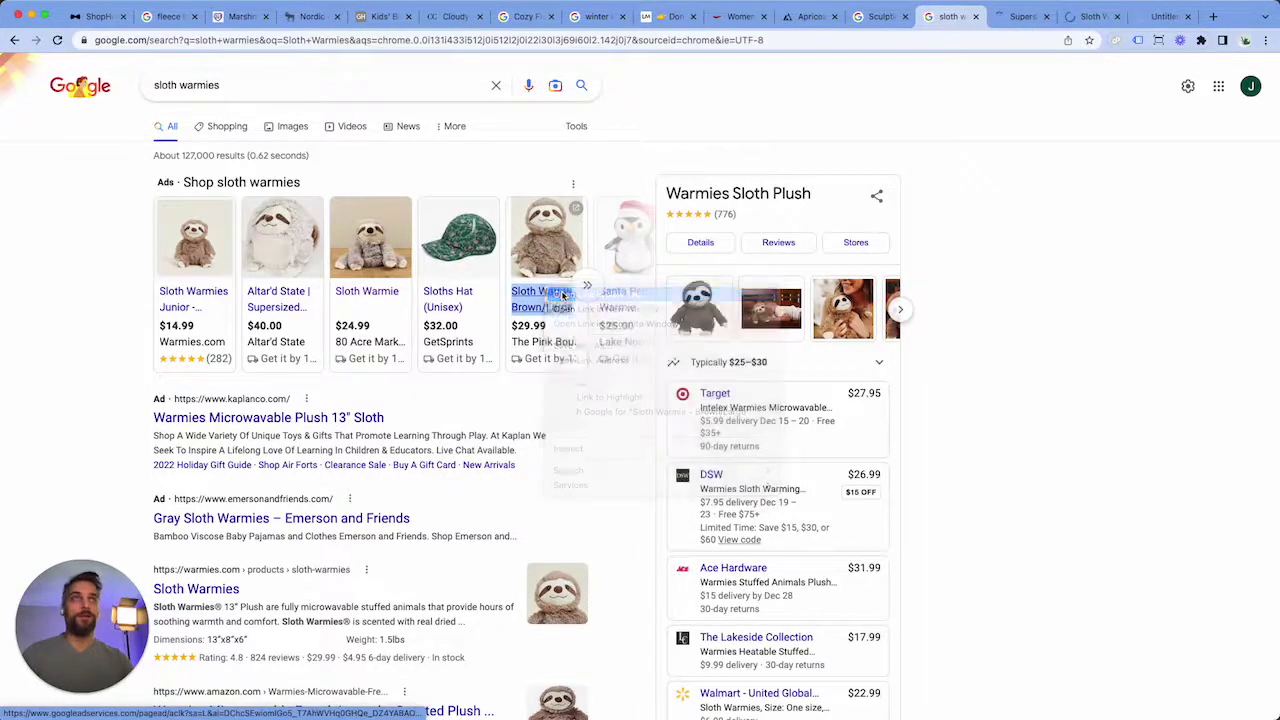
key("ctrl+Tab")
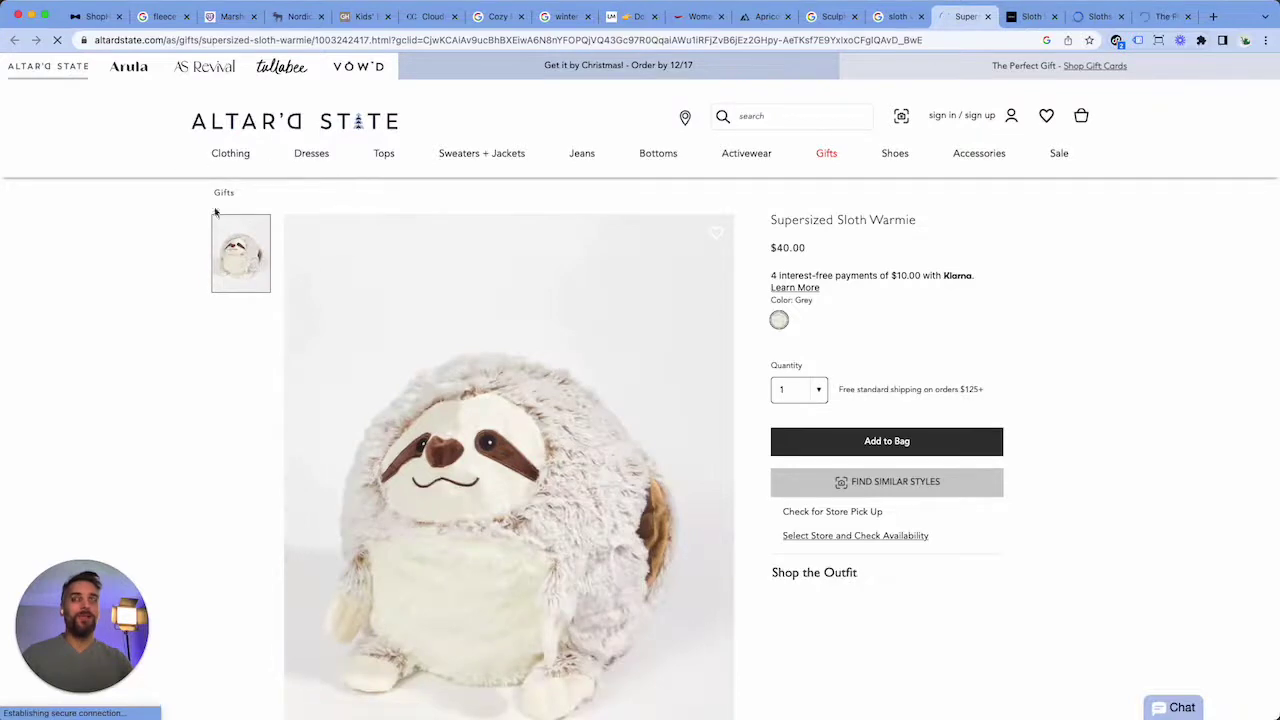
Return to the Warmies USA overview in ShopHunter and clear the product name selection
left_click(90, 16)
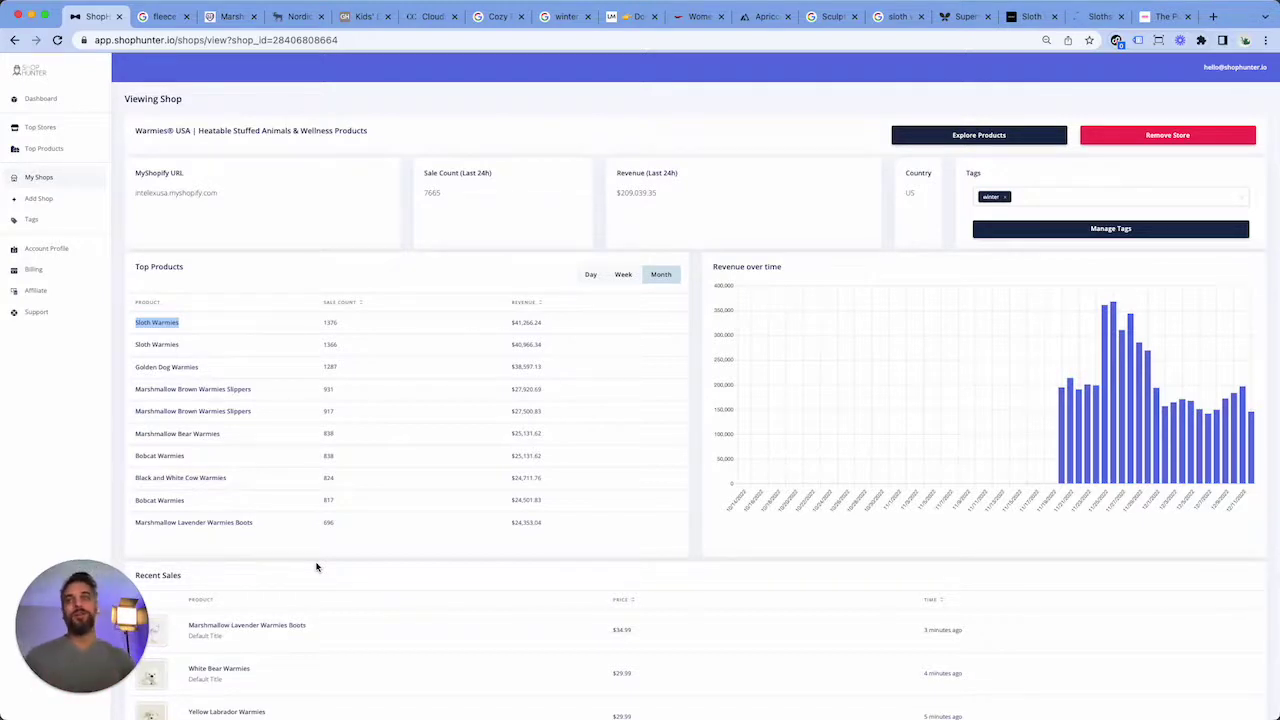
left_click(128, 348)
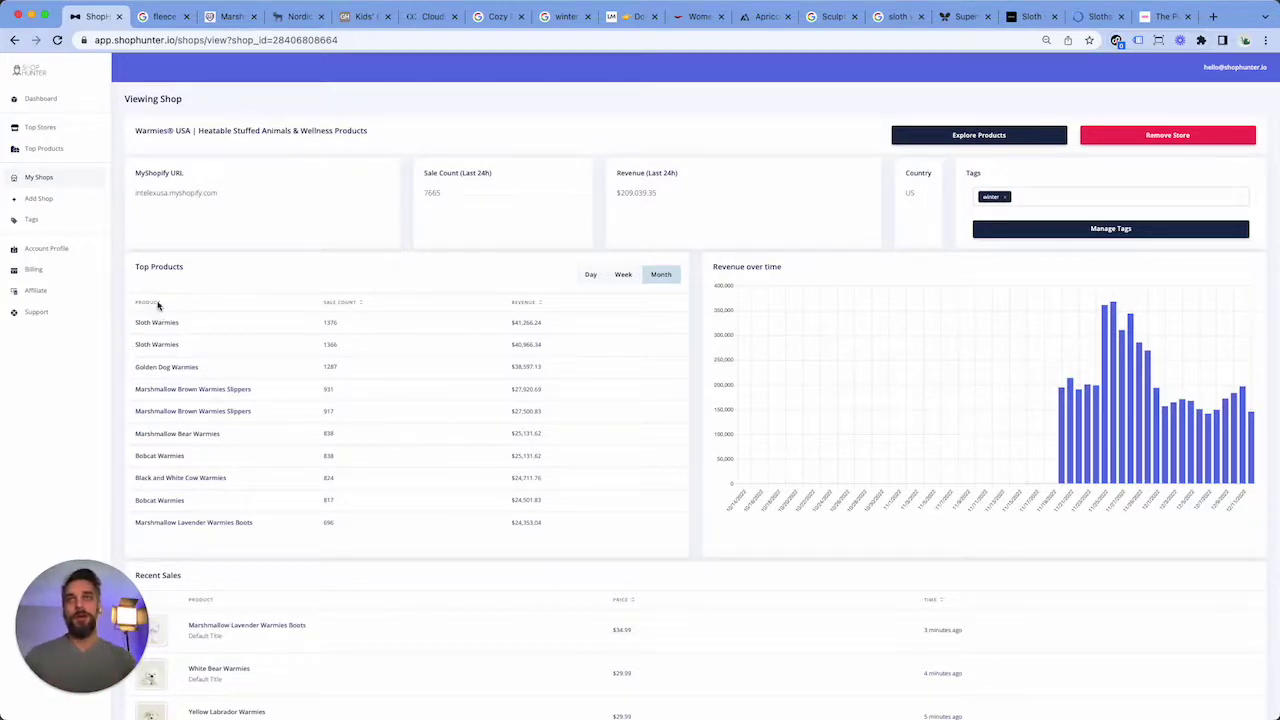